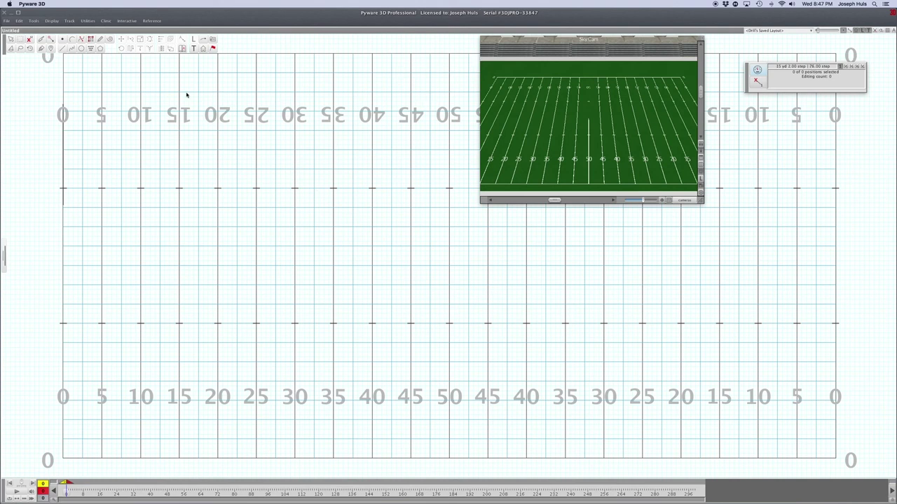
# Open the drill file "FREE Pyware Refresher Course.3dz" from the Desktop and dismiss its drill file information message
pyautogui.click(7, 21)
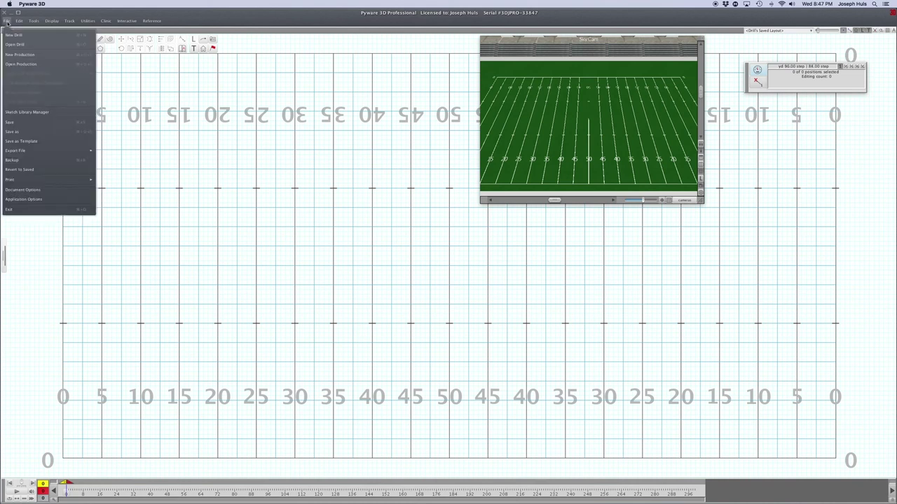
pyautogui.click(15, 44)
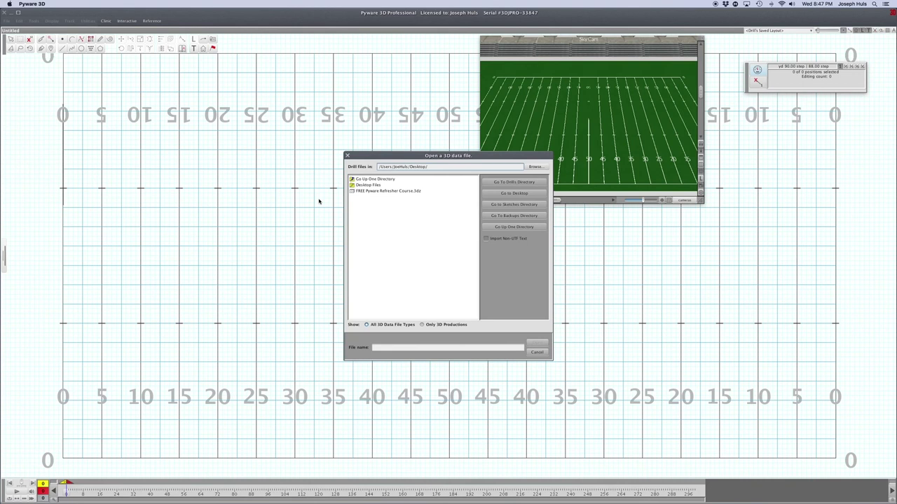
pyautogui.doubleClick(370, 192)
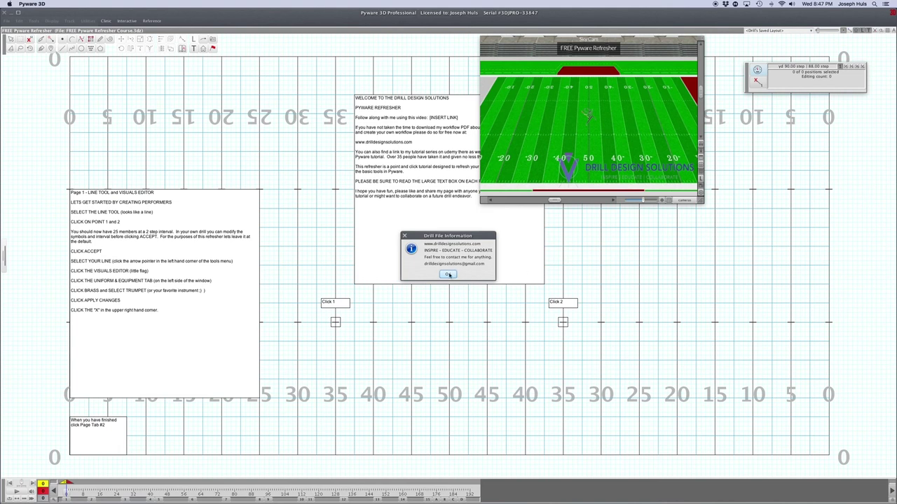
pyautogui.click(449, 274)
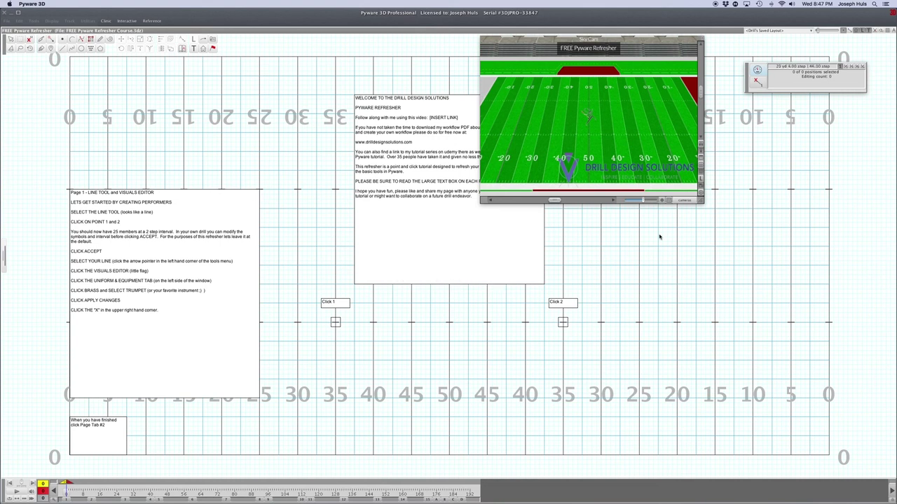
# Enlarge the 3D field view window, then collapse it so the drill grid and page instructions are uncovered
pyautogui.moveTo(700, 204); pyautogui.dragTo(840, 271)
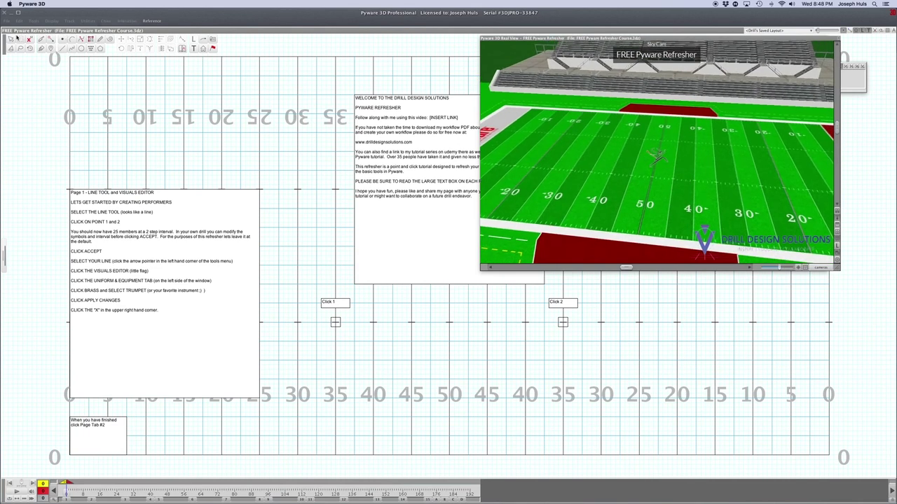
pyautogui.click(7, 20)
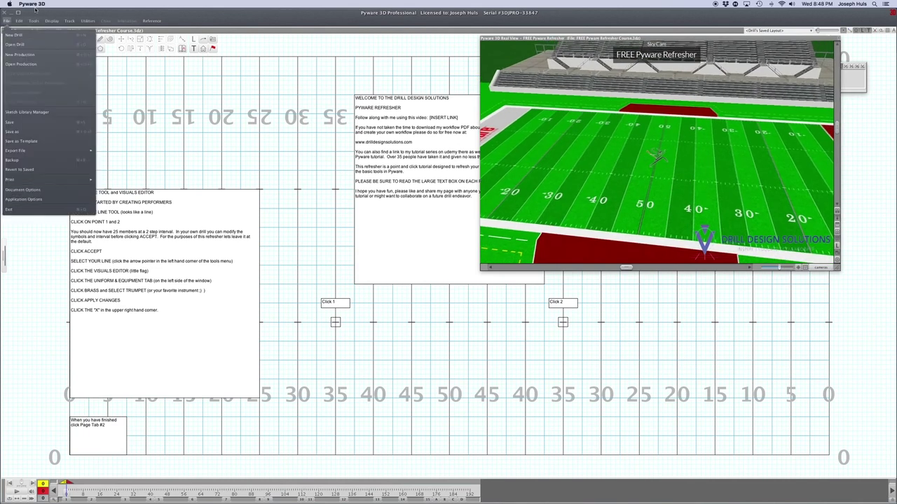
pyautogui.press('Escape')
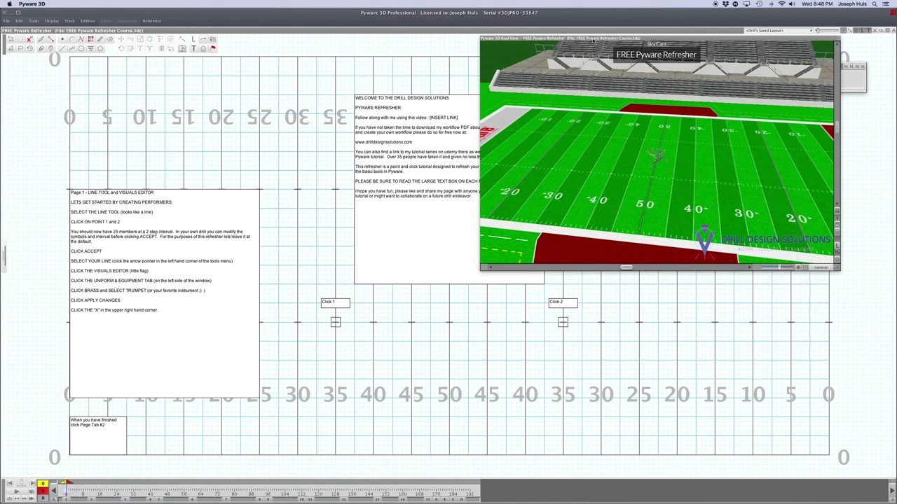
pyautogui.doubleClick(593, 40)
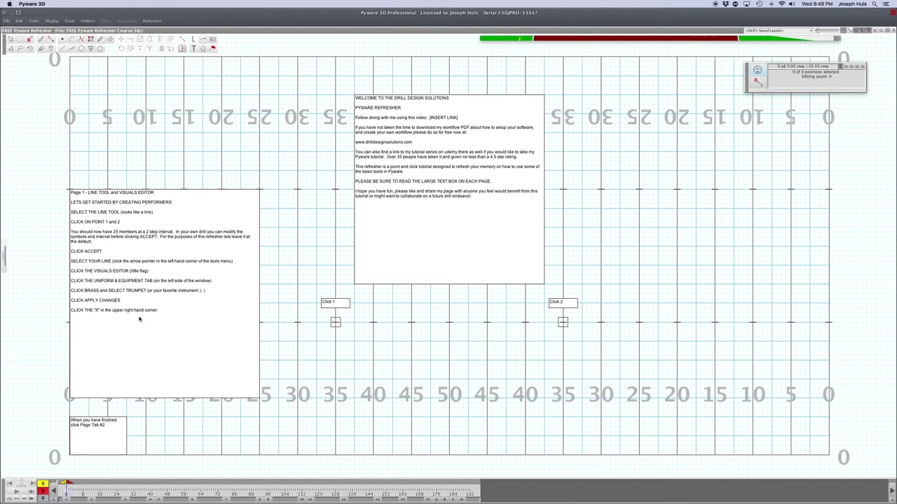
# On page 1, draw a line of performers from the Click 1 marker to the Click 2 marker with default settings and accept it
pyautogui.click(426, 500)
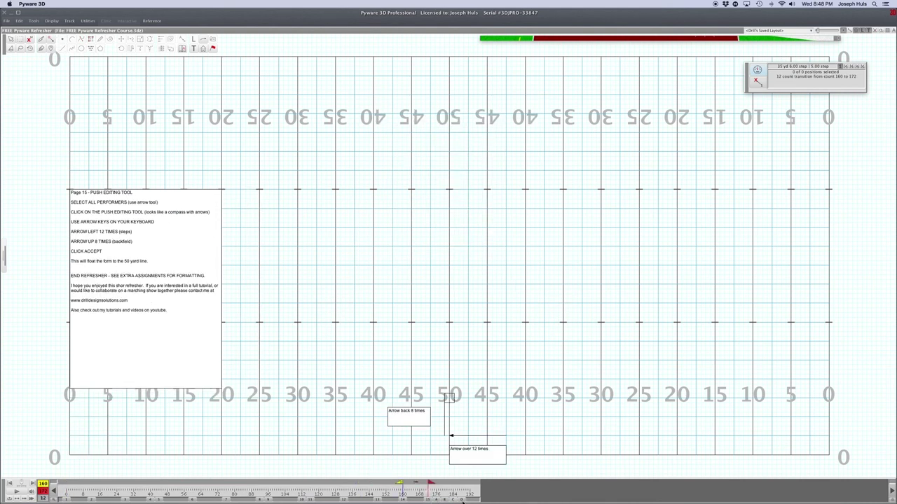
pyautogui.click(67, 499)
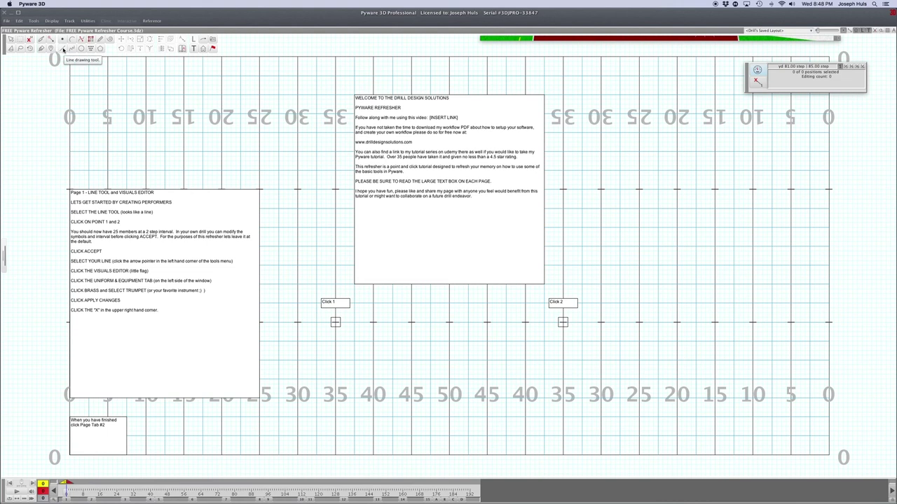
pyautogui.click(63, 50)
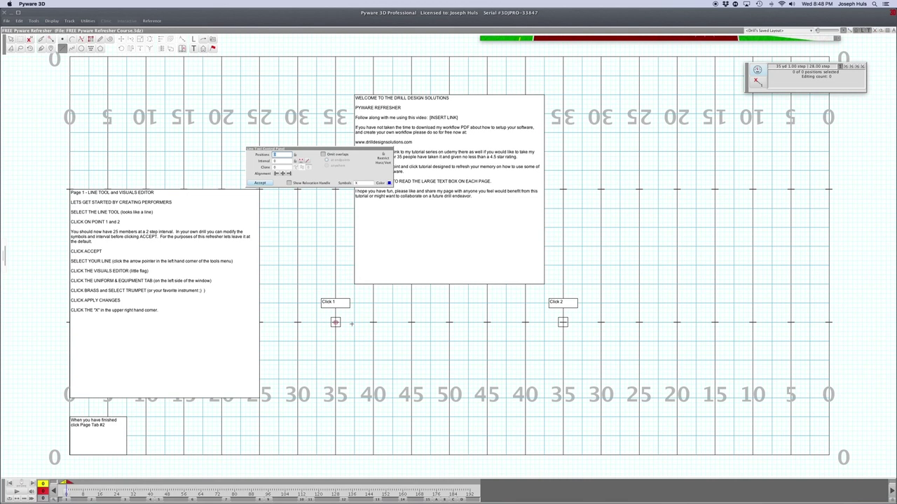
pyautogui.click(563, 322)
pyautogui.click(269, 183)
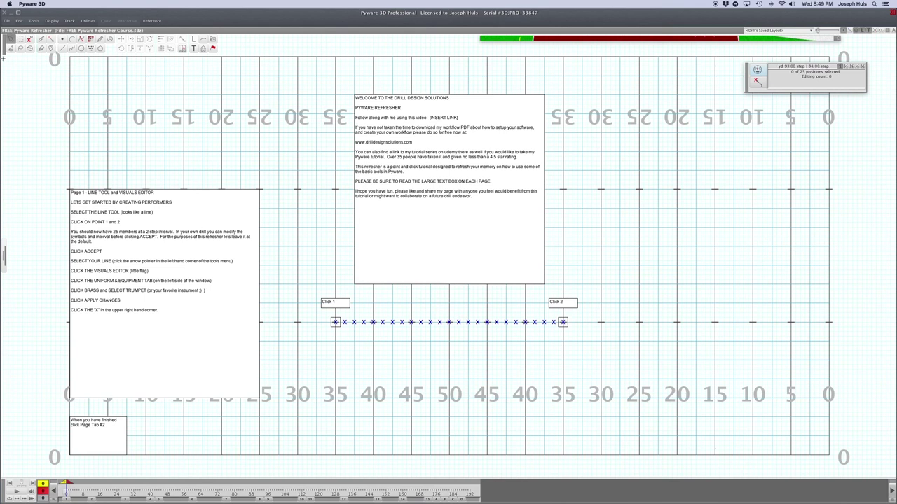
# Select the whole performer line and assign it Brass equipment of type Trumpet in the Visuals Editor, applying the change
pyautogui.click(11, 40)
pyautogui.moveTo(390, 293); pyautogui.dragTo(446, 345)
pyautogui.click(11, 40)
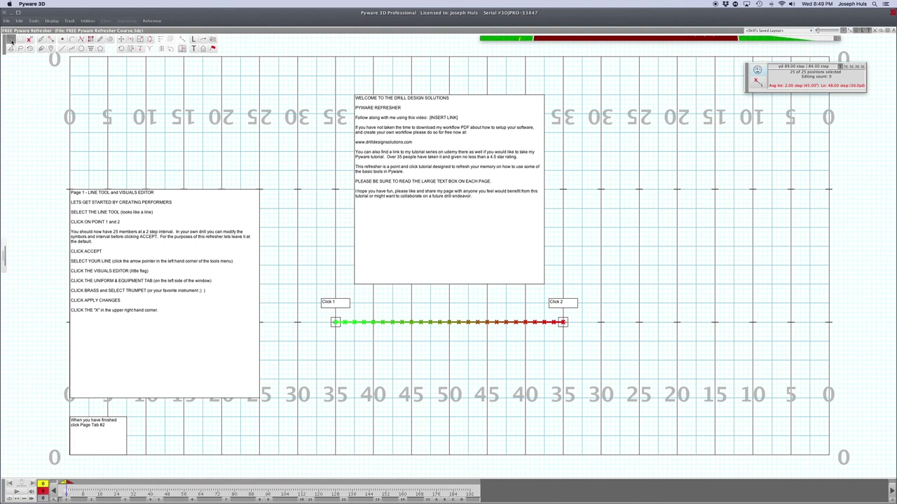
pyautogui.click(213, 49)
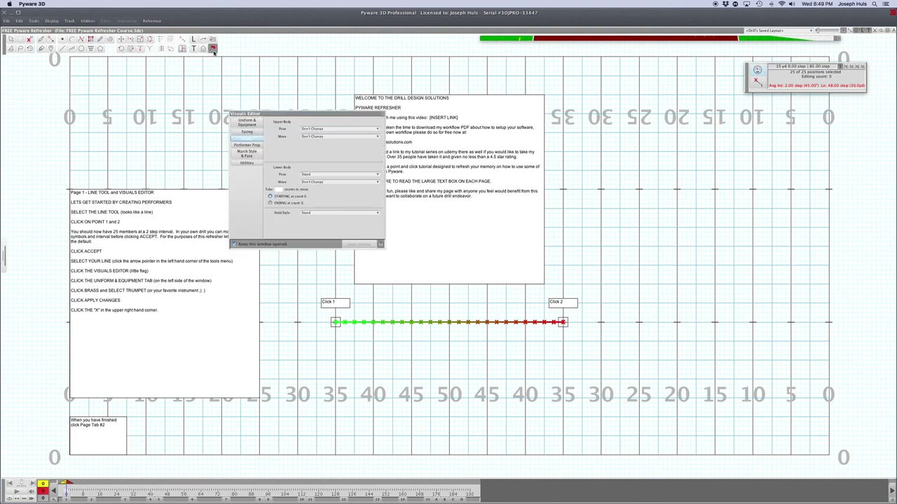
pyautogui.click(252, 124)
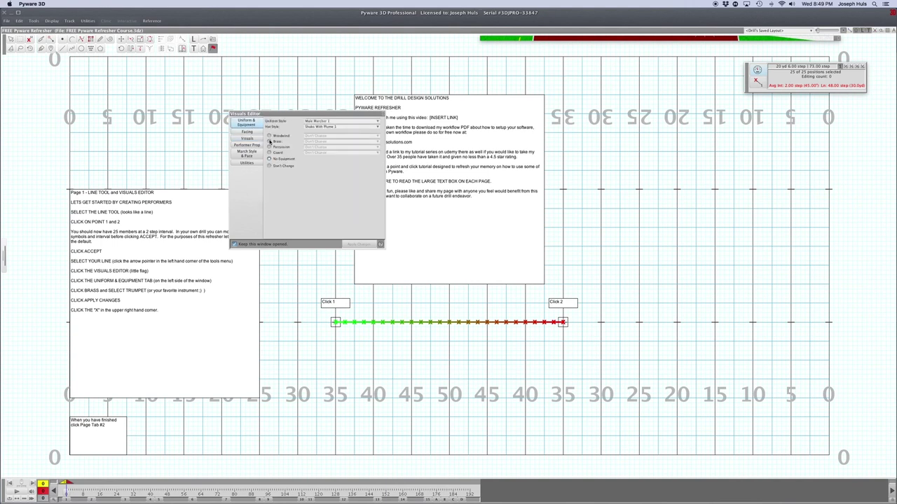
pyautogui.click(277, 142)
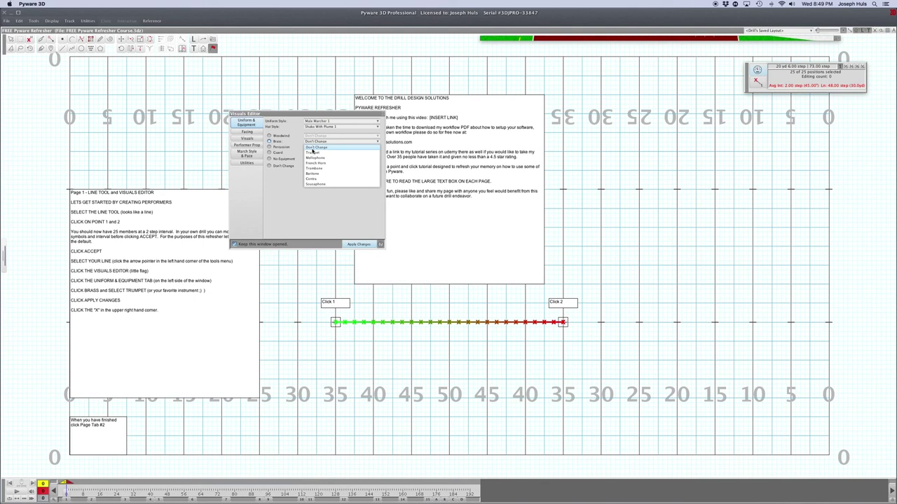
pyautogui.click(313, 151)
pyautogui.click(352, 244)
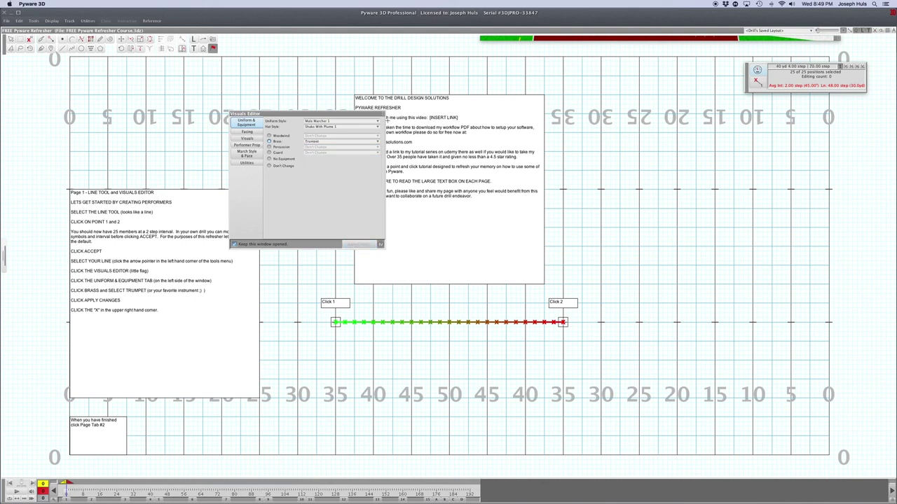
pyautogui.click(383, 114)
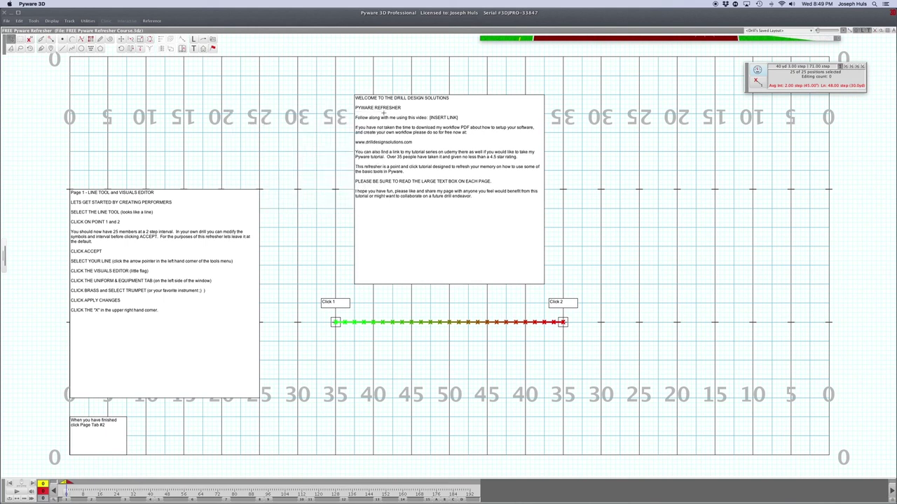
# Inspect the performers and their instruments up close in the 3D view, then collapse the view again
pyautogui.click(581, 40)
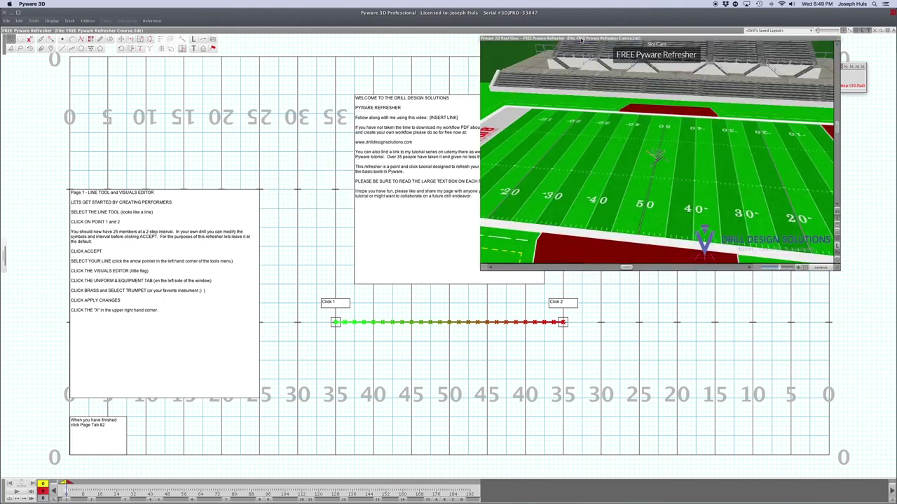
pyautogui.moveTo(657, 155); pyautogui.dragTo(618, 100)
pyautogui.scroll(5, 644, 185)
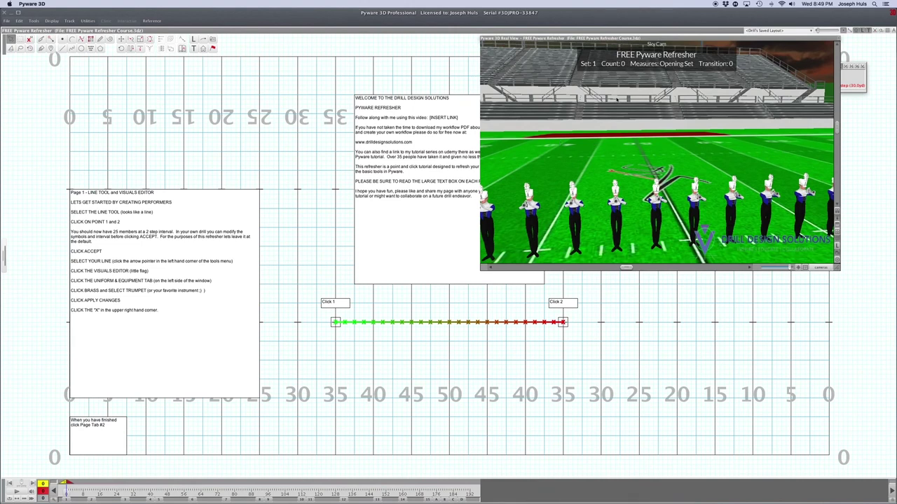
pyautogui.doubleClick(629, 39)
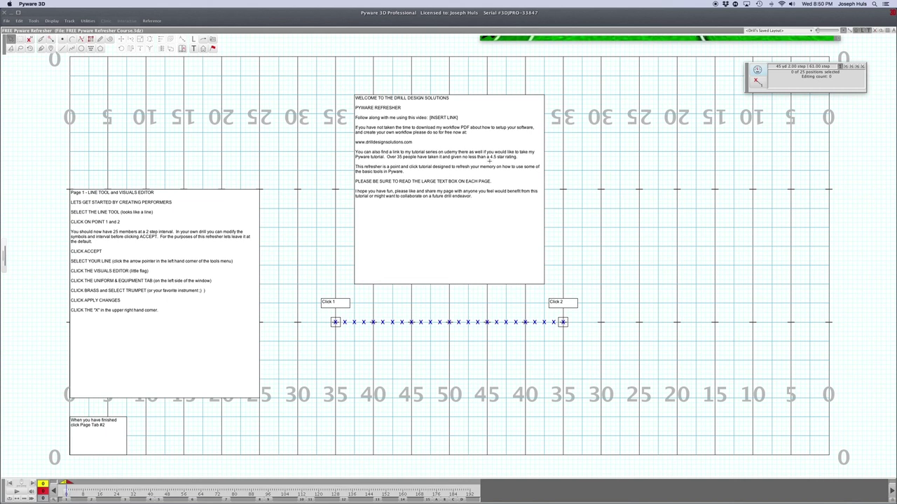
# On page 2, select all performers and lay out a block form through the Click 1, Click 2 and Click 3 markers
pyautogui.click(91, 500)
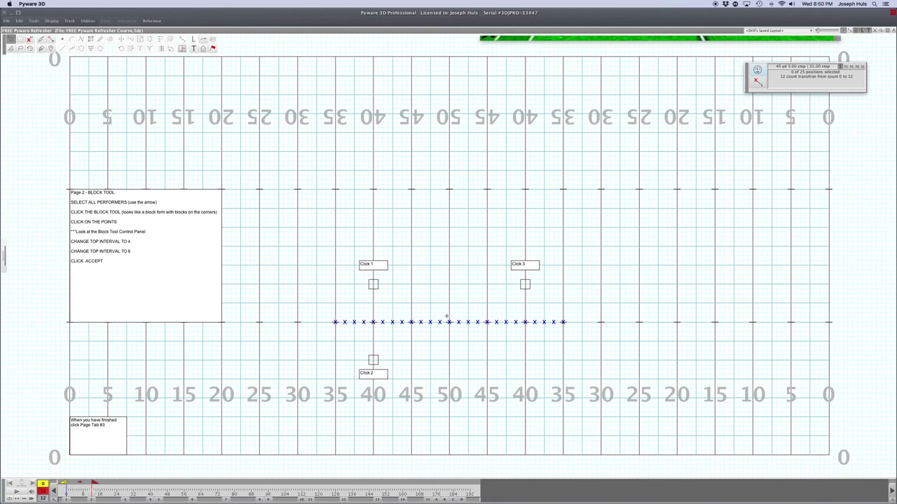
pyautogui.press('super+a')
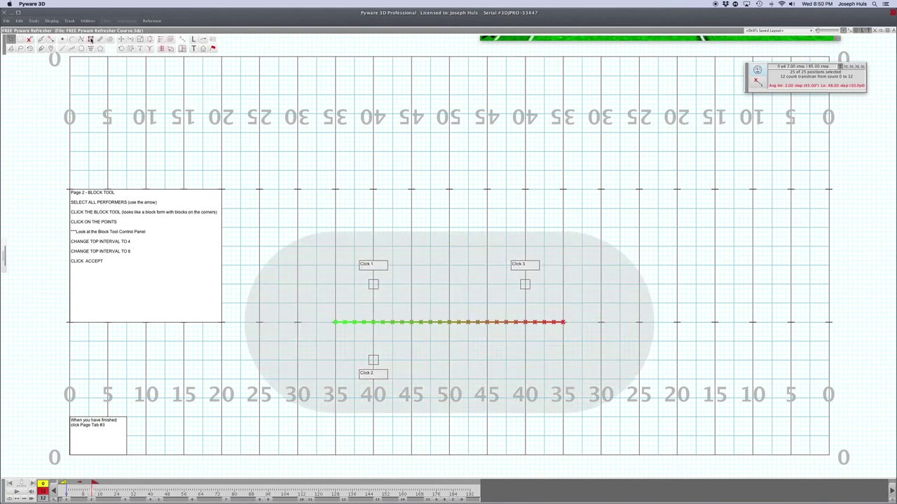
pyautogui.click(91, 40)
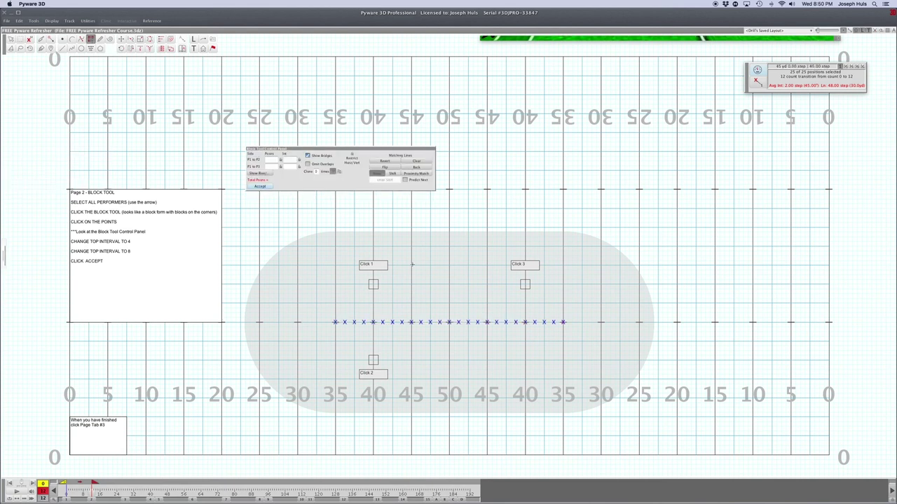
pyautogui.click(372, 283)
pyautogui.click(373, 360)
pyautogui.click(525, 284)
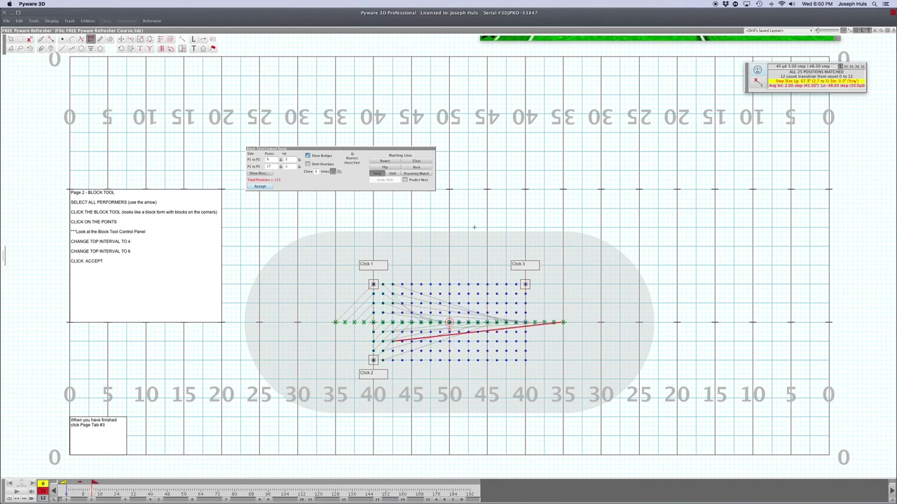
# Set the block's P1 to P2 interval to 4 and P1 to P3 interval to 8, and accept the form
pyautogui.doubleClick(291, 160)
pyautogui.write('4')
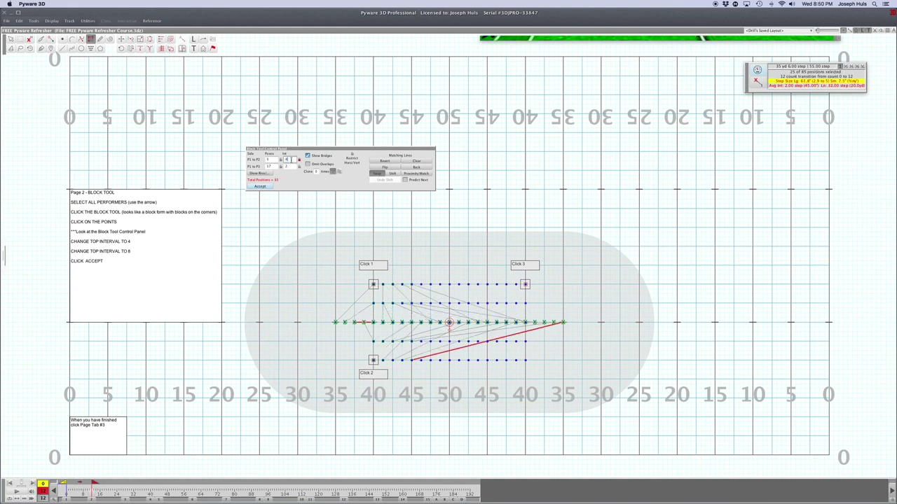
pyautogui.doubleClick(293, 166)
pyautogui.write('8')
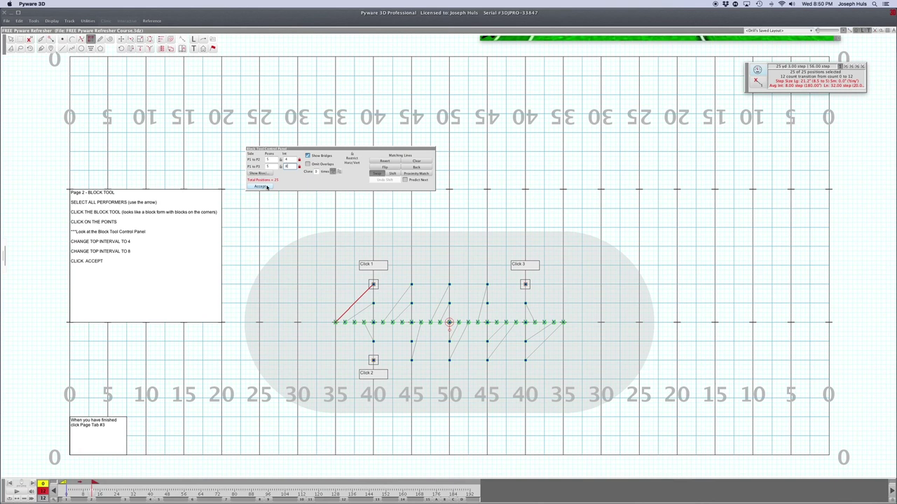
pyautogui.click(266, 186)
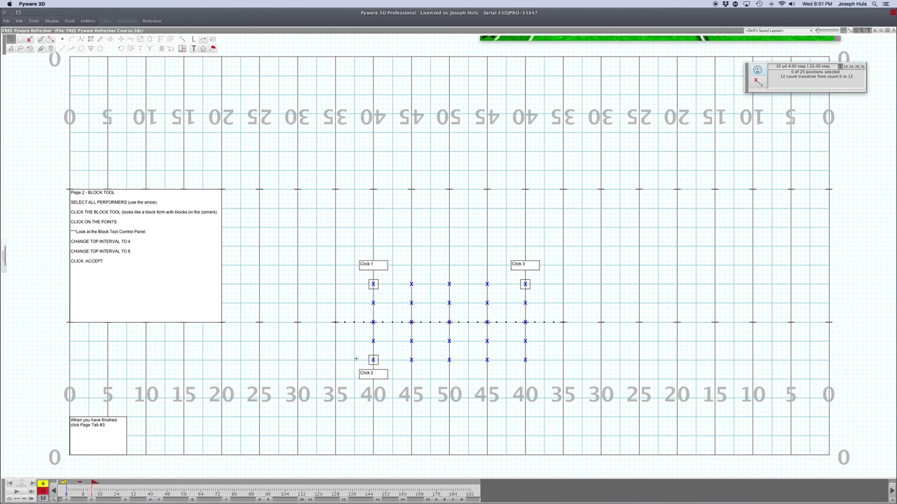
pyautogui.click(30, 494)
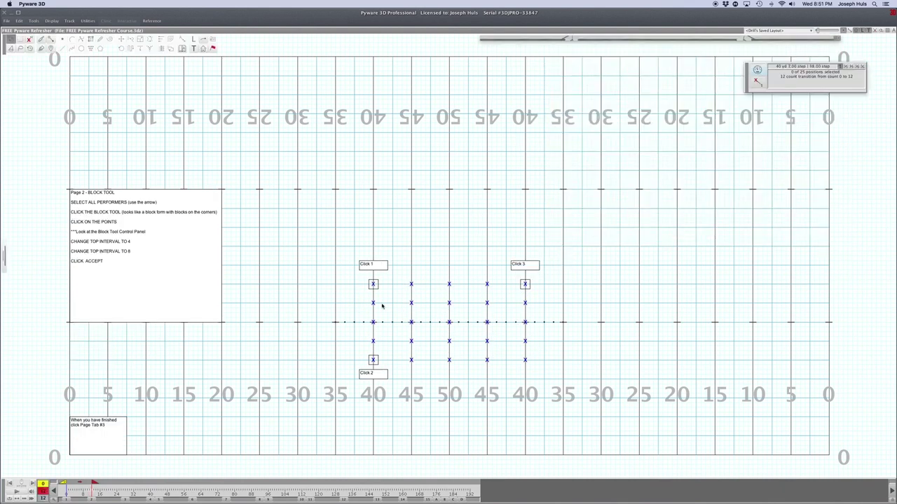
# On page 3, select all performers and stretch the block's upper left corner 16 steps toward side 2, onto the 50 yard line
pyautogui.click(126, 499)
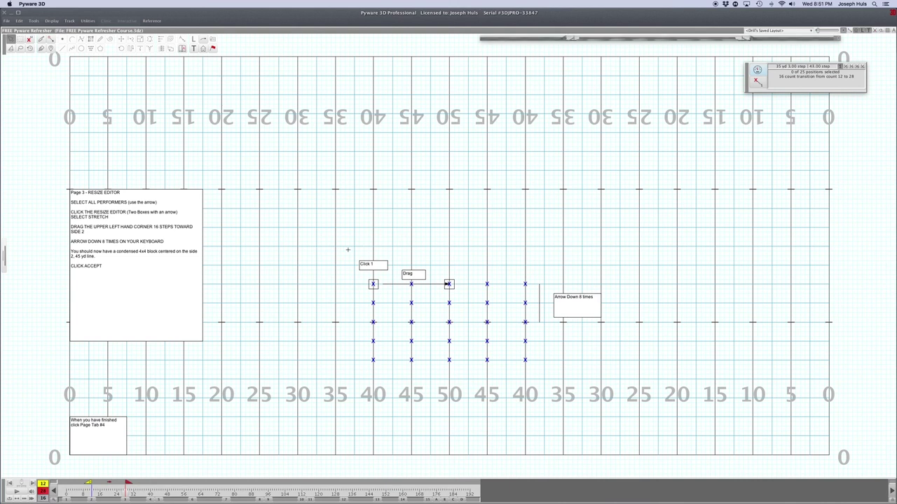
pyautogui.moveTo(347, 250); pyautogui.dragTo(546, 383)
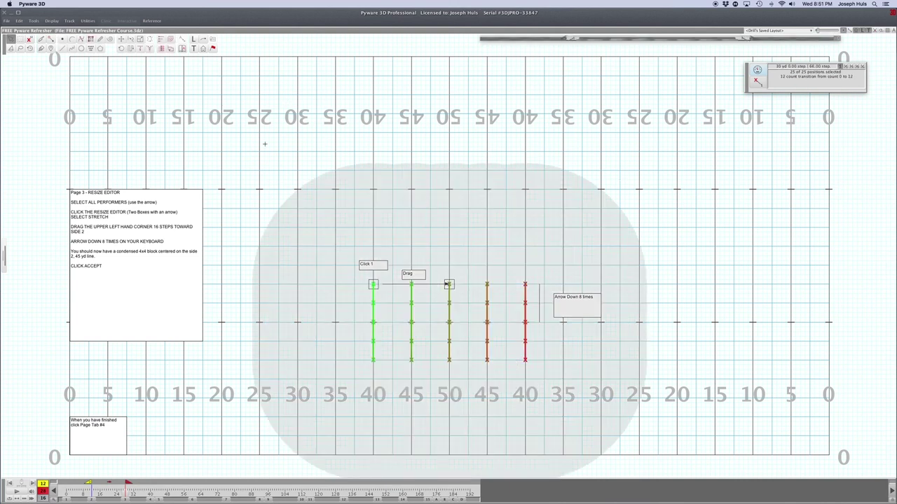
pyautogui.click(141, 40)
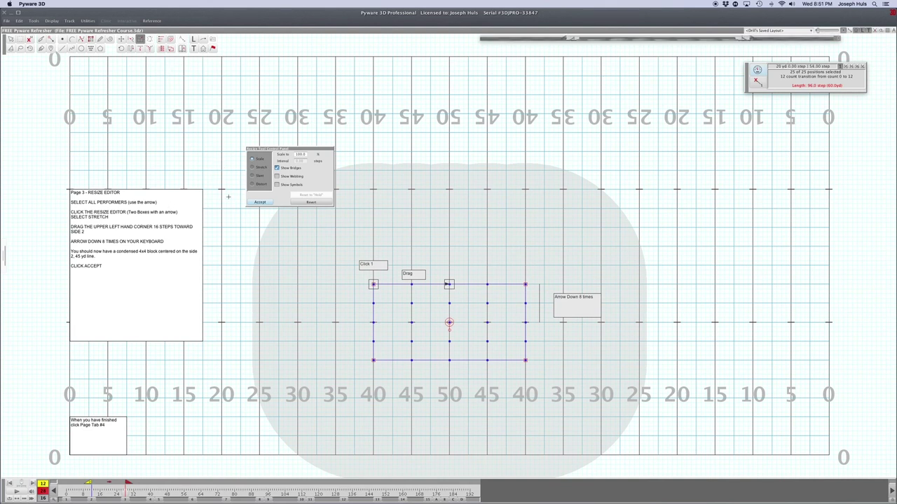
pyautogui.click(253, 168)
pyautogui.moveTo(373, 284); pyautogui.dragTo(449, 285)
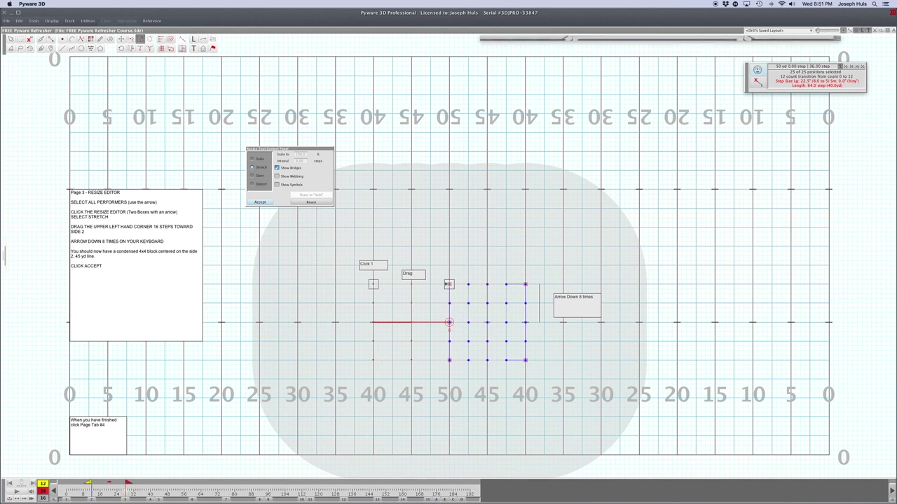
# Shift the stretched block 8 steps down toward the front sideline and accept the resize
pyautogui.press('Down')
pyautogui.press('Down')
pyautogui.press('Down')
pyautogui.press('Down')
pyautogui.press('Down')
pyautogui.press('Down')
pyautogui.press('Down')
pyautogui.press('Down')
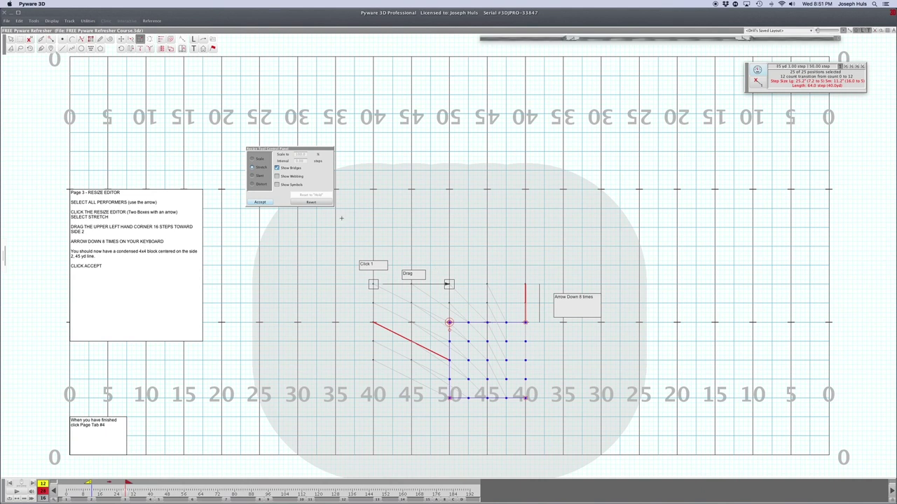
pyautogui.click(260, 202)
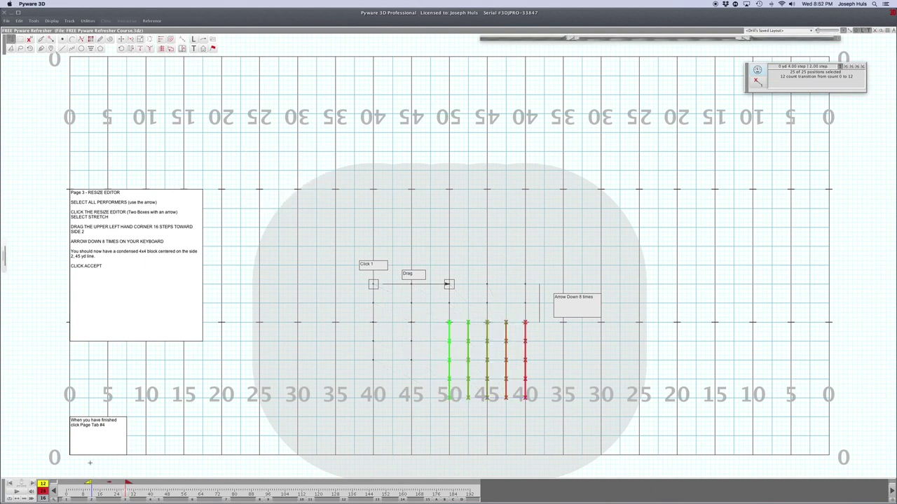
# Look back at the page 2 block form and return to the resized form on page 3
pyautogui.click(92, 488)
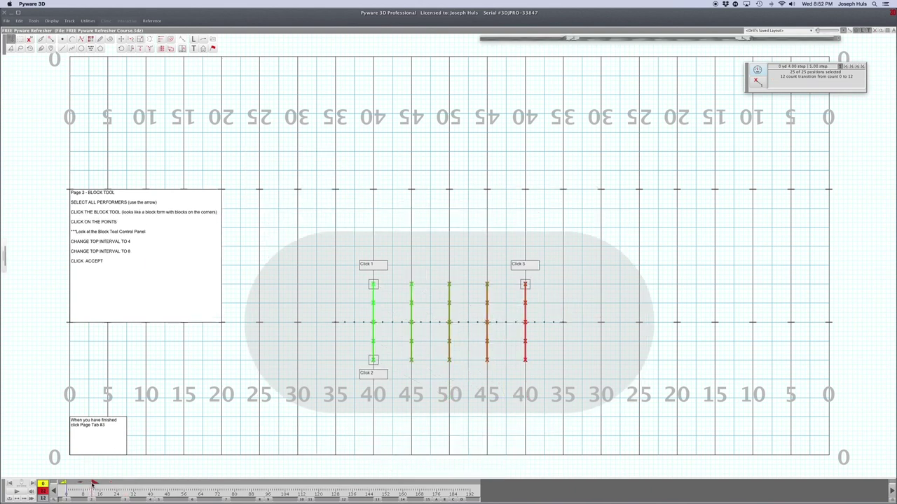
pyautogui.moveTo(93, 483); pyautogui.dragTo(128, 483)
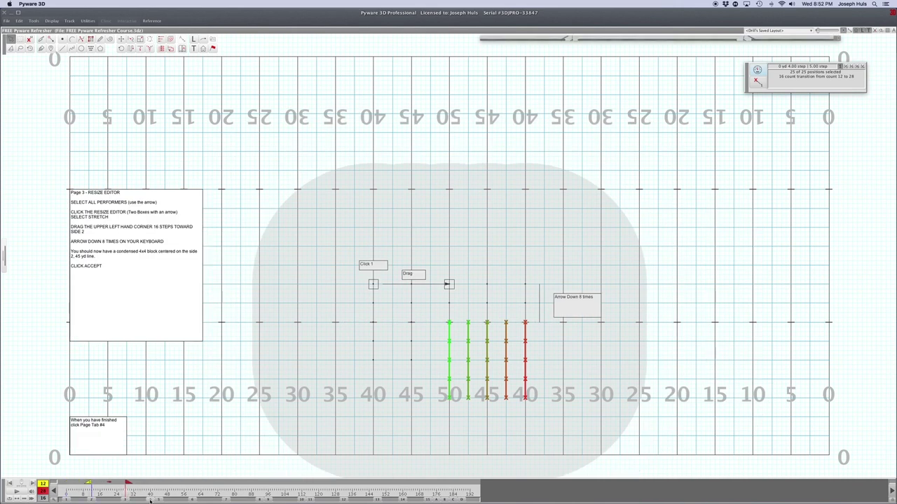
# On page 4, select all performers, rotate the block 45 degrees with the Rotate tool and accept
pyautogui.click(150, 499)
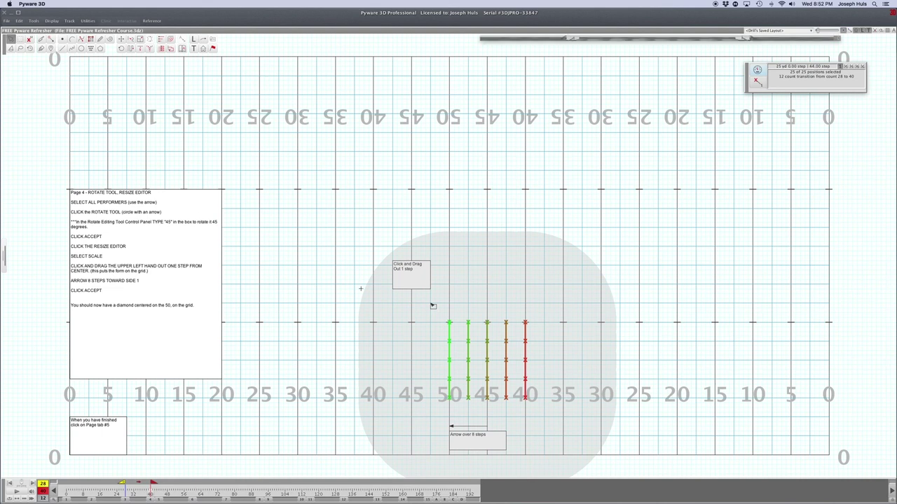
pyautogui.click(446, 301)
pyautogui.moveTo(442, 309); pyautogui.dragTo(537, 426)
pyautogui.click(121, 49)
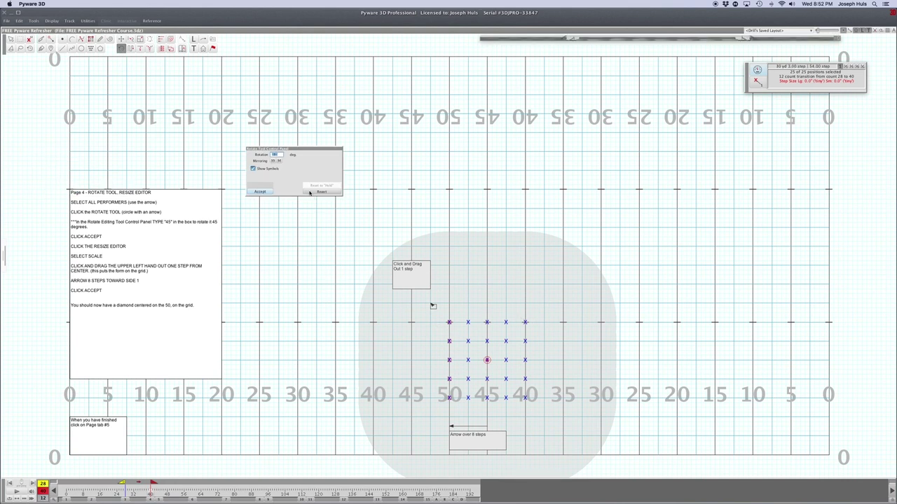
pyautogui.write('45')
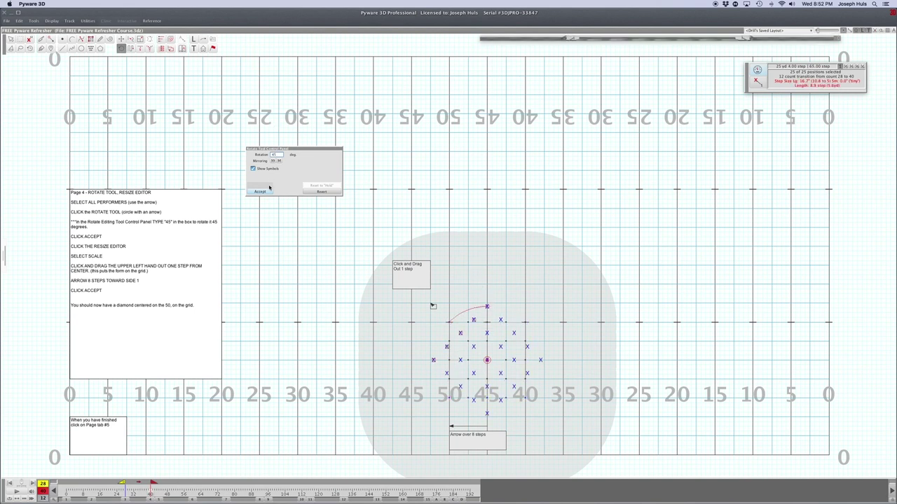
pyautogui.click(265, 192)
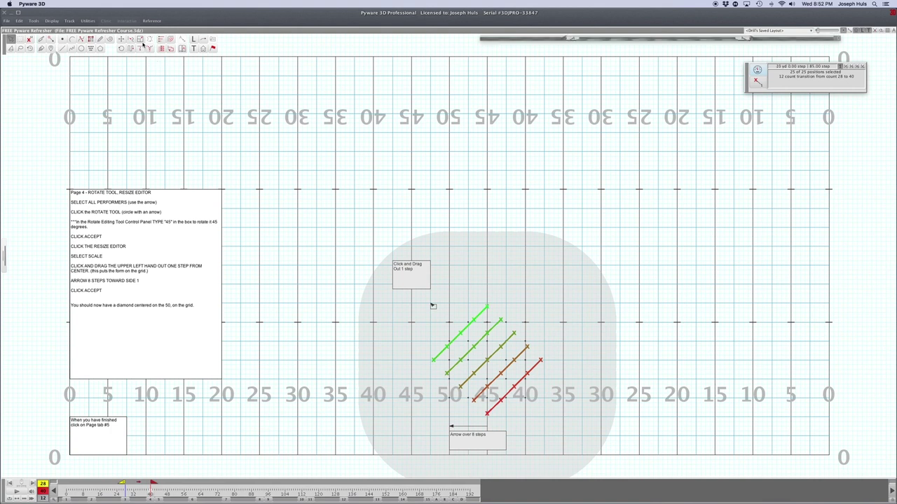
pyautogui.click(7, 21)
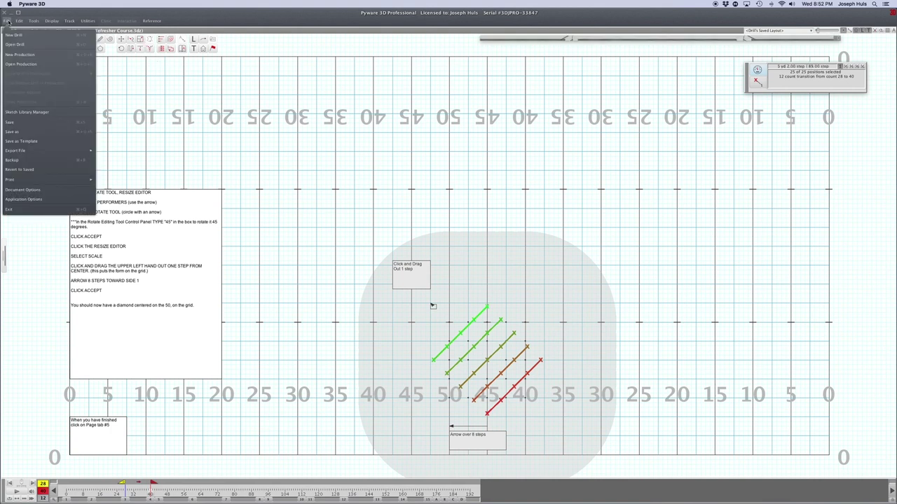
pyautogui.moveTo(20, 23)
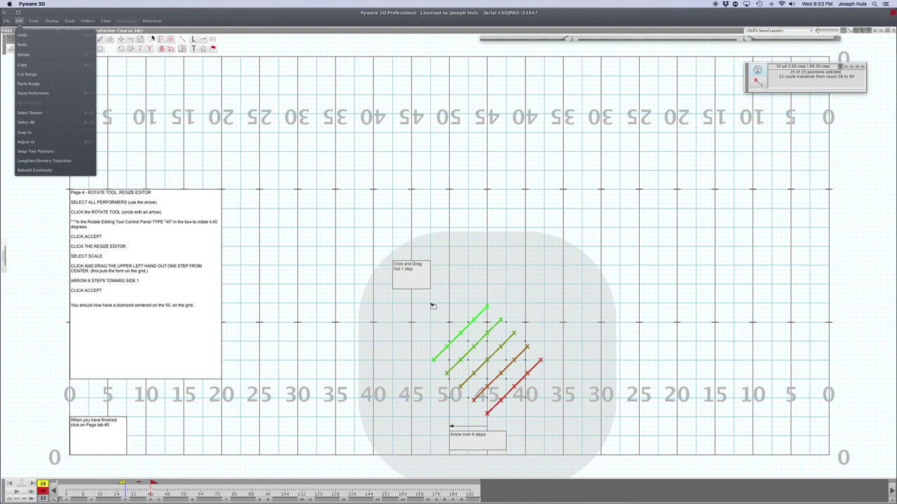
pyautogui.click(240, 104)
# Select all performers and scale the rotated form to 106% by moving its upper left corner one step out from center
pyautogui.moveTo(456, 304); pyautogui.dragTo(537, 436)
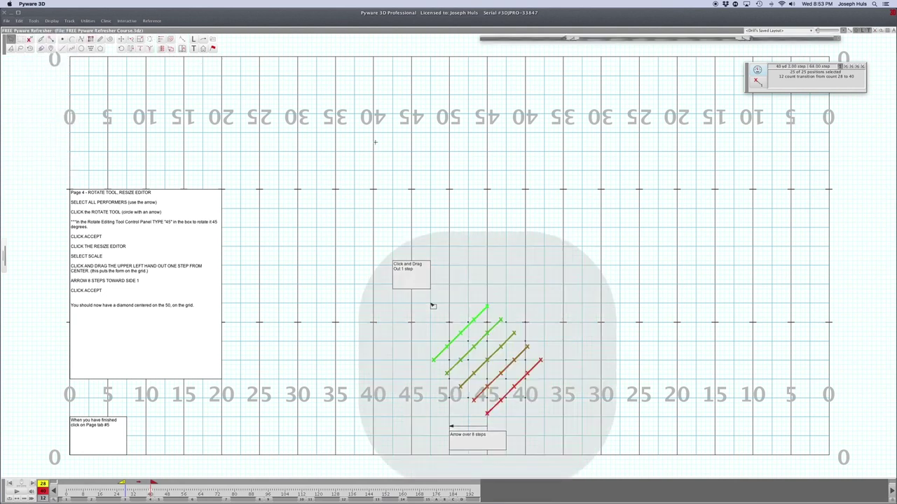
pyautogui.click(141, 40)
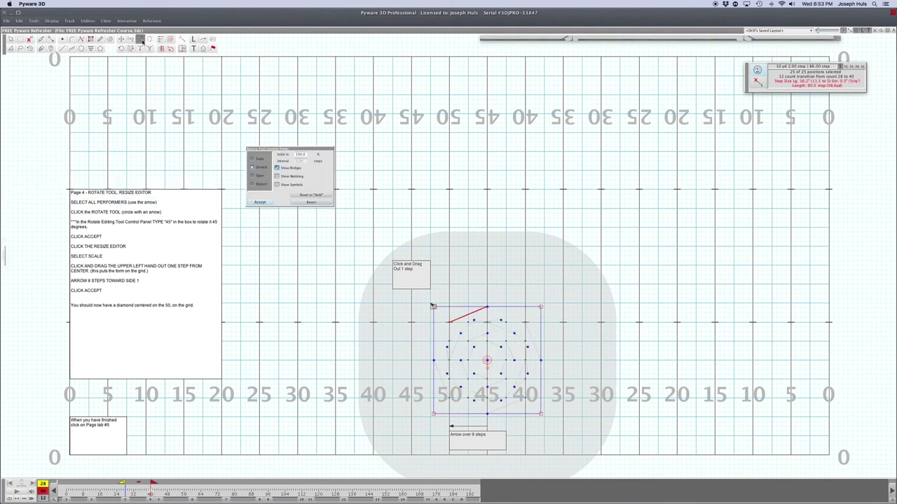
pyautogui.click(260, 160)
pyautogui.moveTo(432, 306); pyautogui.dragTo(431, 304)
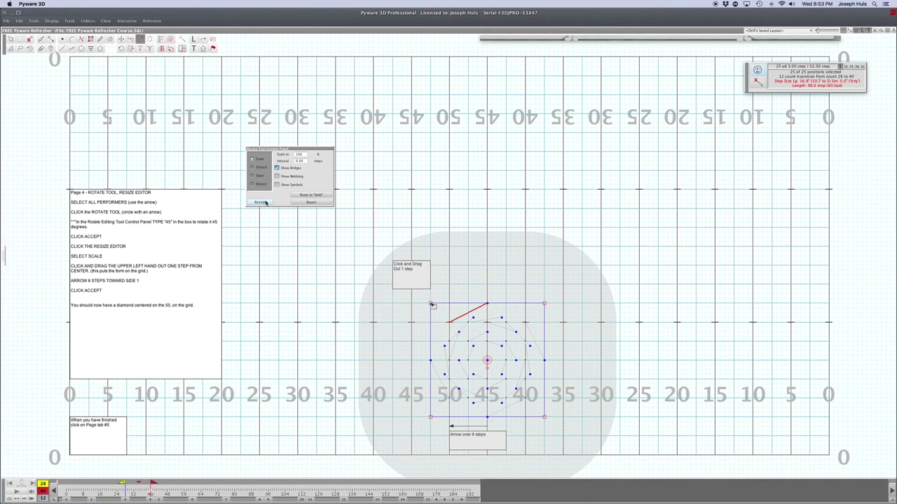
# Shift the scaled diamond 8 steps toward side 1, centering it on the 50 yard line, and accept the resize
pyautogui.click(266, 203)
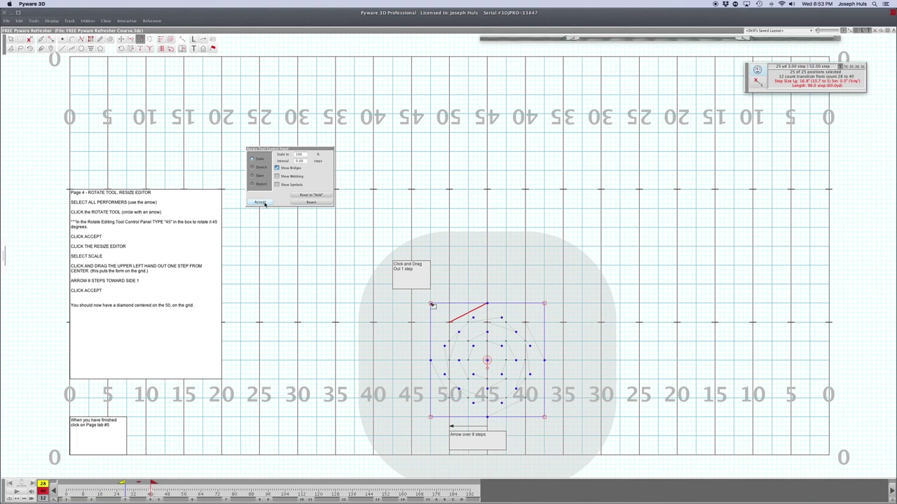
pyautogui.press('Left')
pyautogui.press('Left')
pyautogui.press('Left')
pyautogui.press('Left')
pyautogui.press('Left')
pyautogui.press('Left')
pyautogui.press('Left')
pyautogui.press('Left')
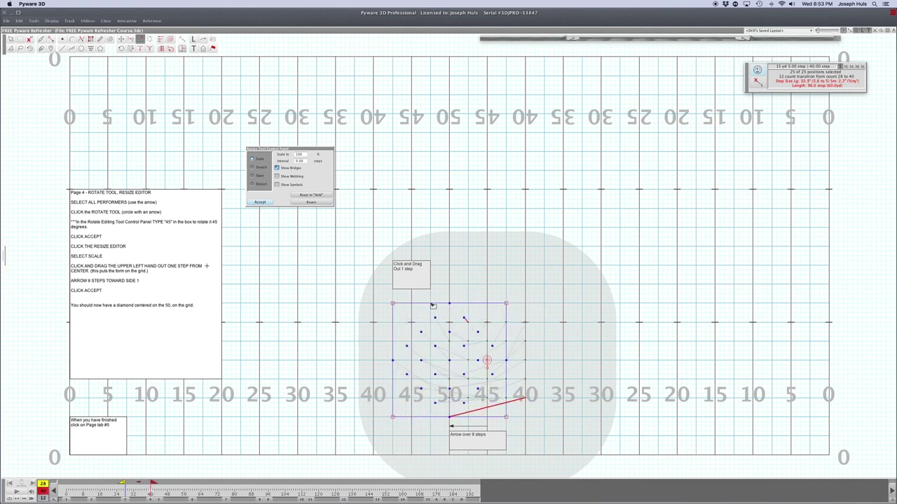
pyautogui.press('Return')
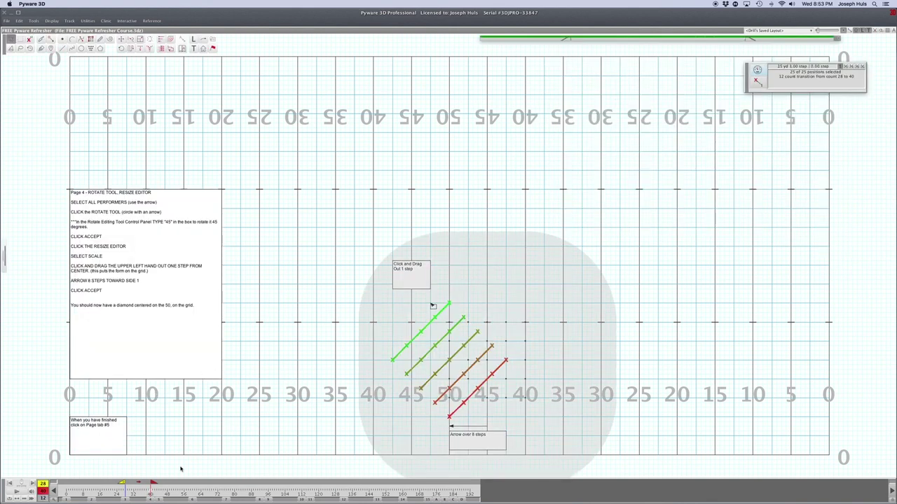
# On page 5, select all performers, regroup them all with the Knife tool and switch to Glue mode
pyautogui.click(161, 499)
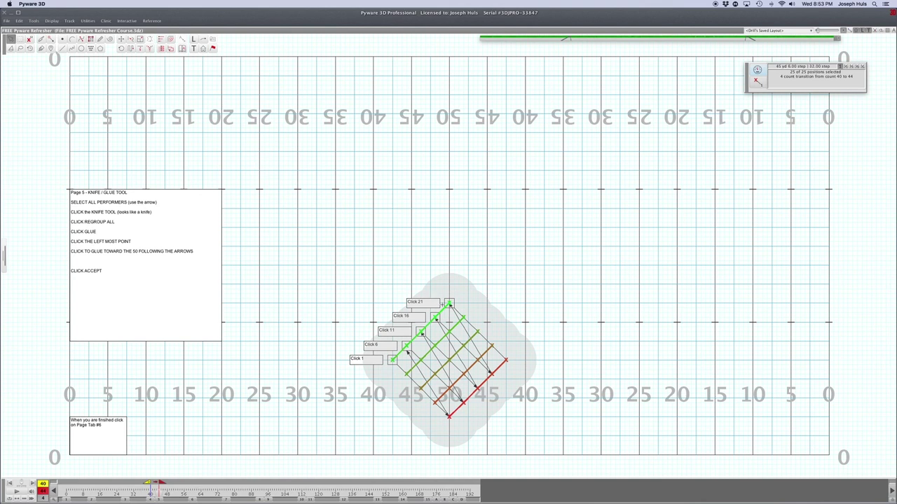
pyautogui.click(413, 270)
pyautogui.moveTo(402, 269); pyautogui.dragTo(494, 407)
pyautogui.click(42, 40)
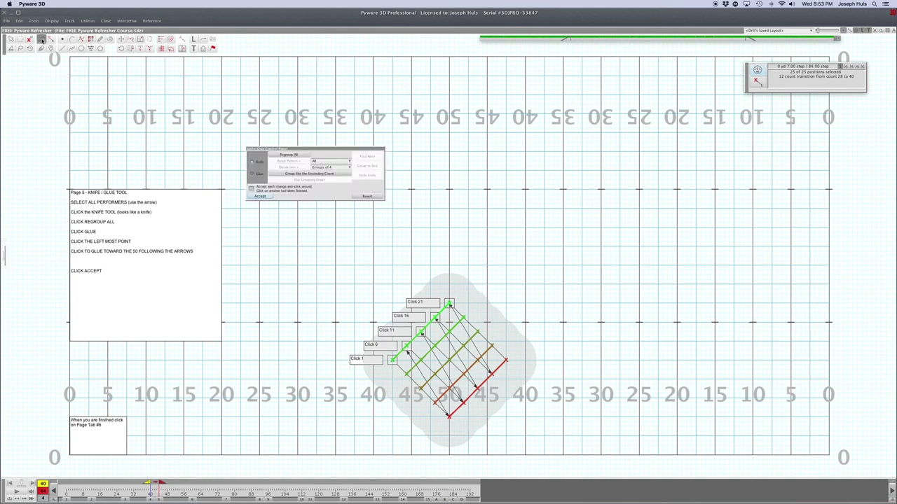
pyautogui.click(292, 156)
pyautogui.click(292, 155)
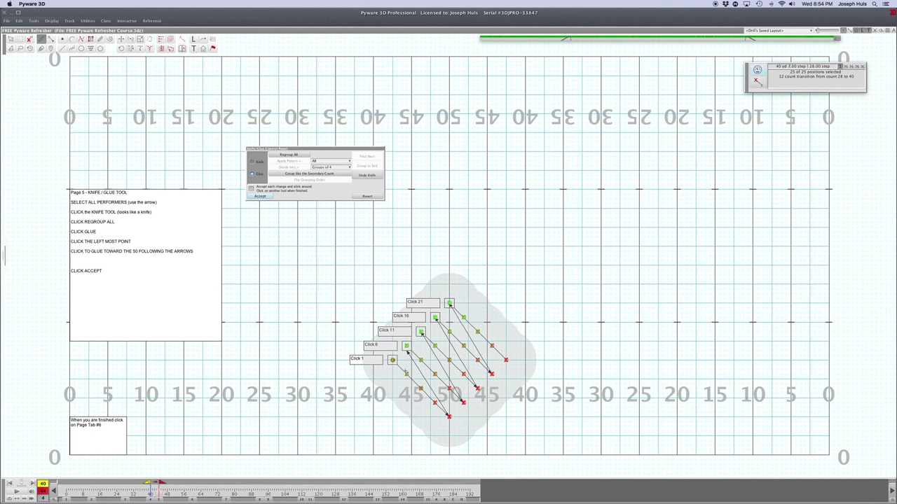
# Glue the performers in order along the arrows, covering the Click 1 and Click 6 diagonals and continuing at Click 11
pyautogui.click(392, 359)
pyautogui.click(435, 402)
pyautogui.click(448, 417)
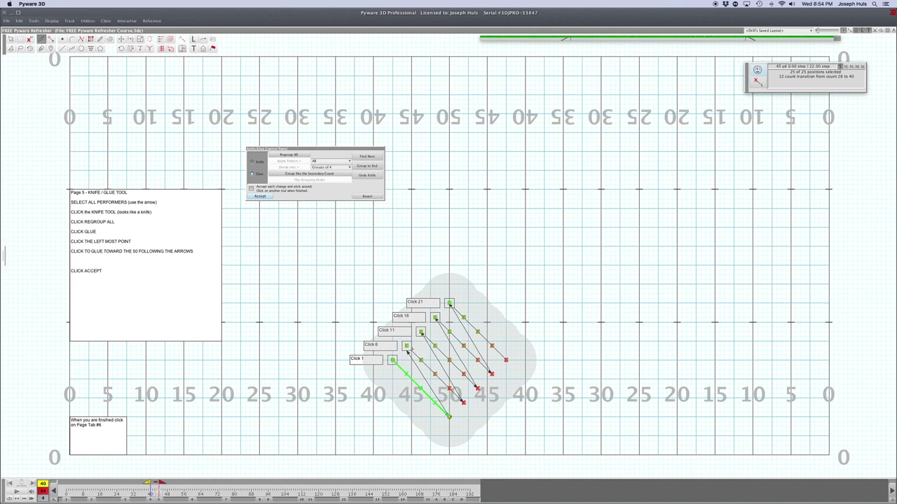
pyautogui.click(406, 348)
pyautogui.click(435, 374)
pyautogui.click(462, 401)
pyautogui.click(421, 333)
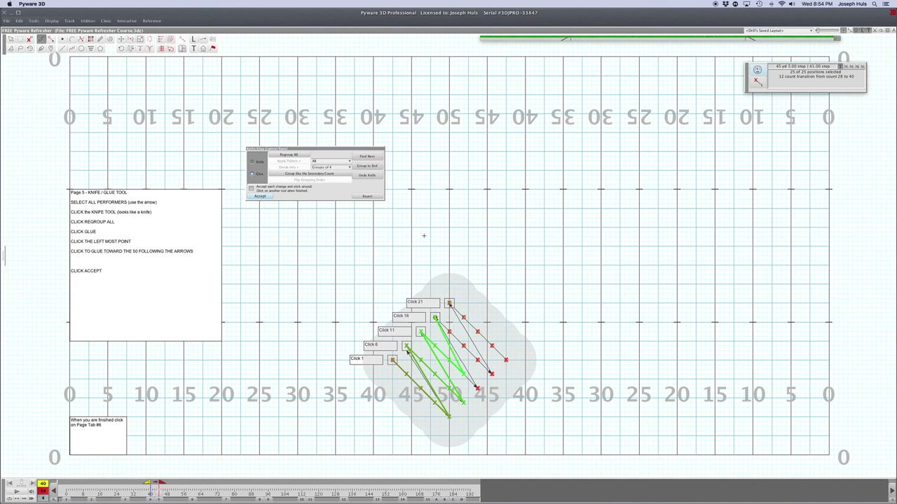
# Undo the mistaken glue pick, glue the remaining performers along the arrows through the Click 21 diagonal, and accept the grouping
pyautogui.click(376, 176)
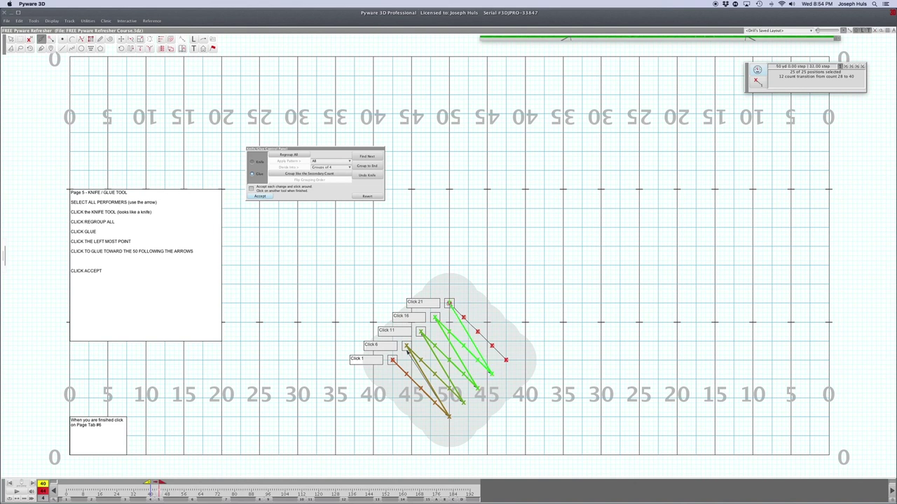
pyautogui.click(463, 317)
pyautogui.click(477, 332)
pyautogui.click(491, 345)
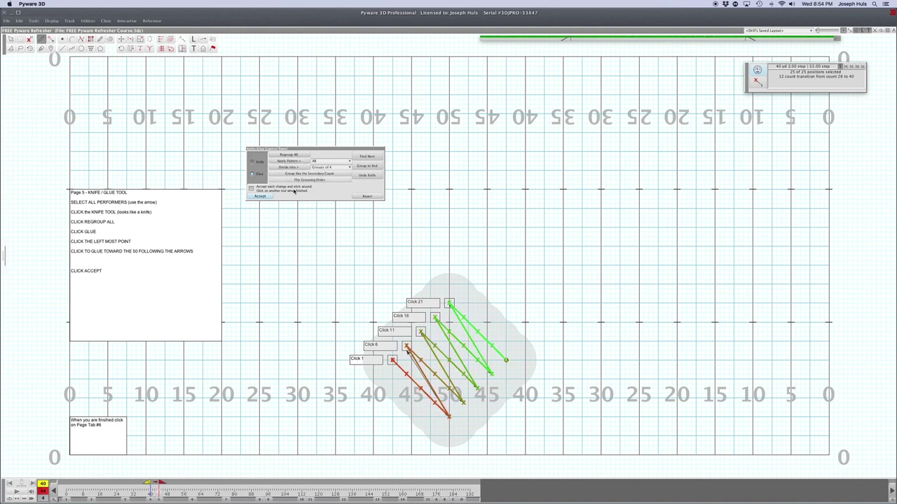
pyautogui.click(261, 196)
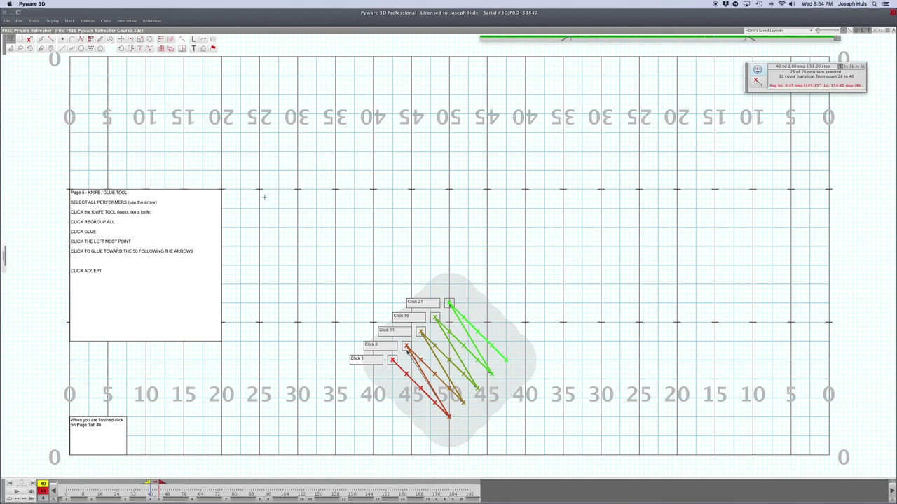
# On page 6, place all selected performers on a curve through the Click 1, 2, 3 and 4 markers and accept it
pyautogui.click(191, 499)
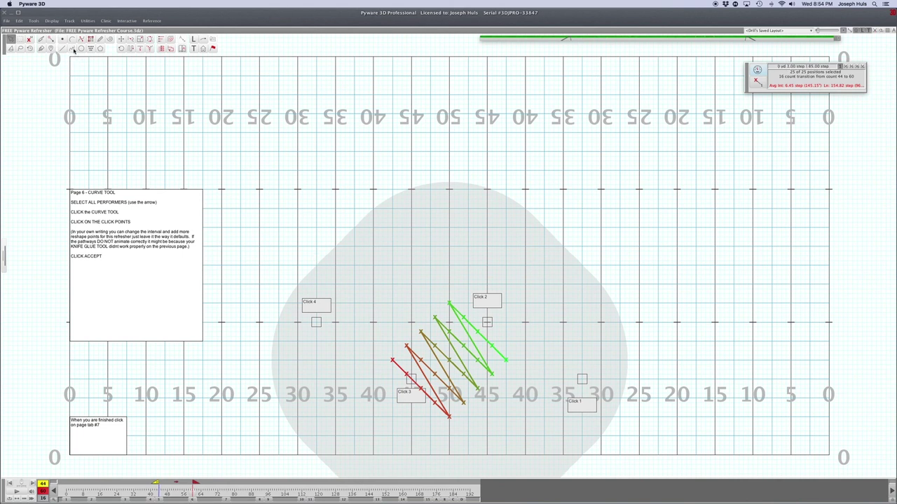
pyautogui.click(73, 49)
pyautogui.click(72, 51)
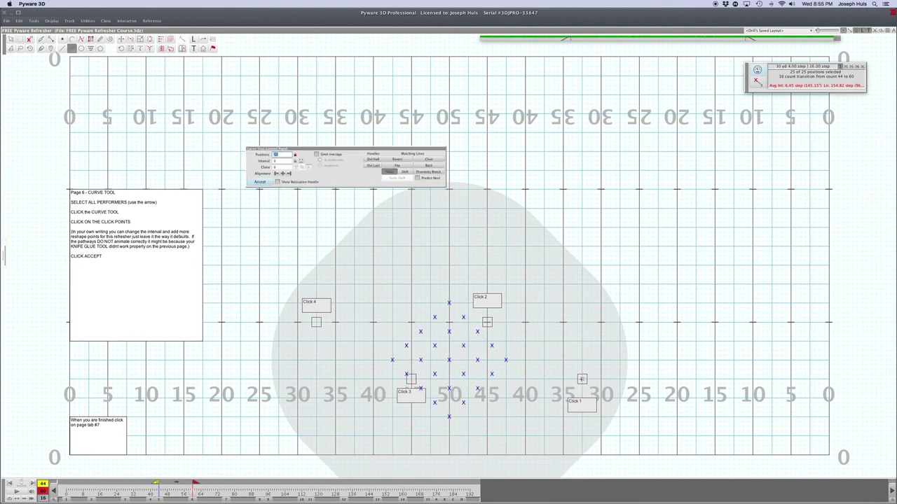
pyautogui.click(486, 322)
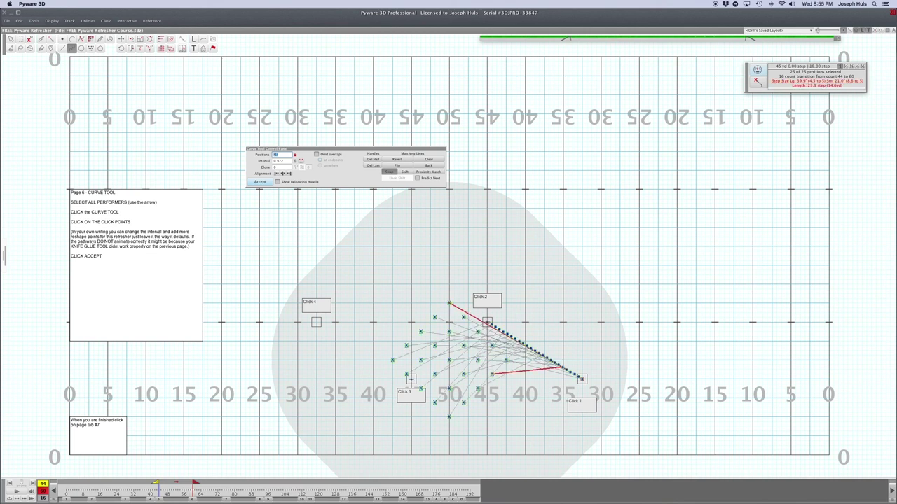
pyautogui.click(411, 379)
pyautogui.click(317, 322)
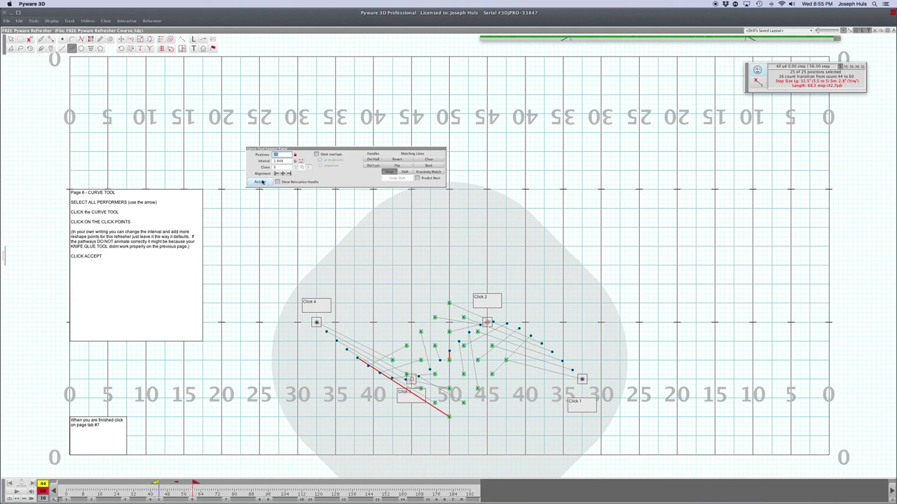
pyautogui.click(261, 183)
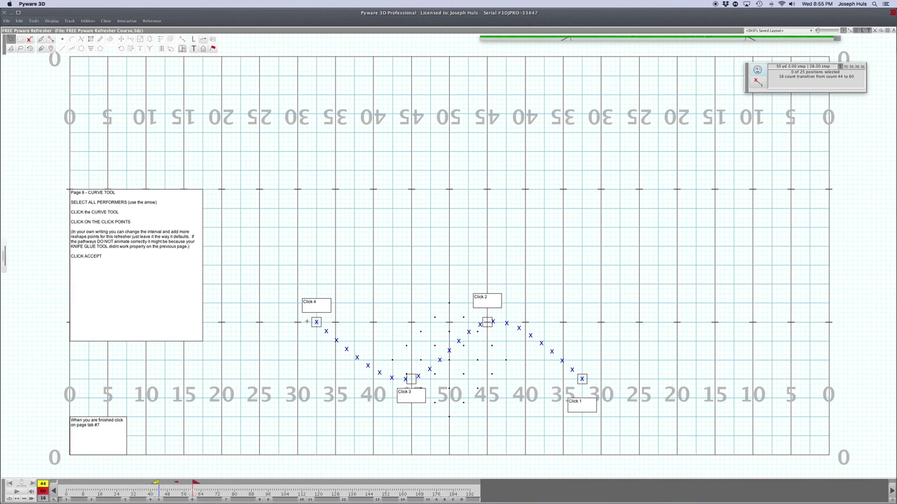
# On page 7, select all performers, lay out an arc through the Click 1, Click 2 and Click 3 markers, and accept it
pyautogui.click(225, 499)
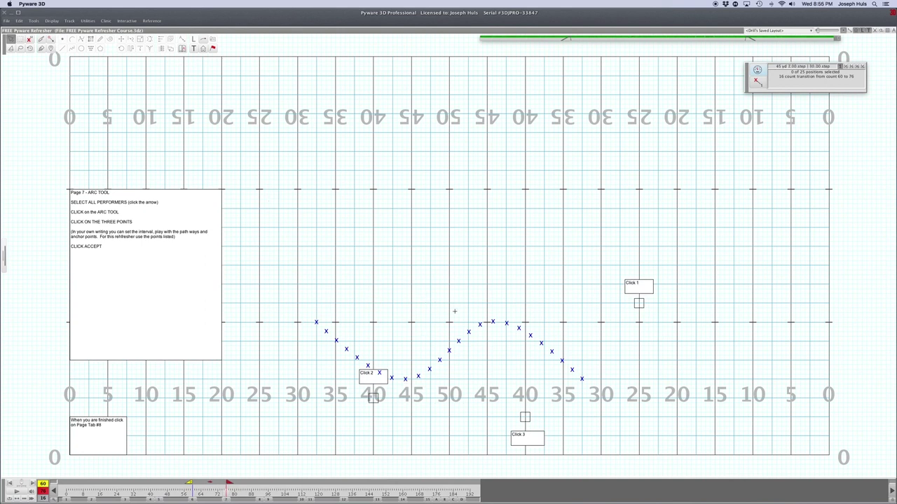
pyautogui.moveTo(455, 313); pyautogui.dragTo(473, 348)
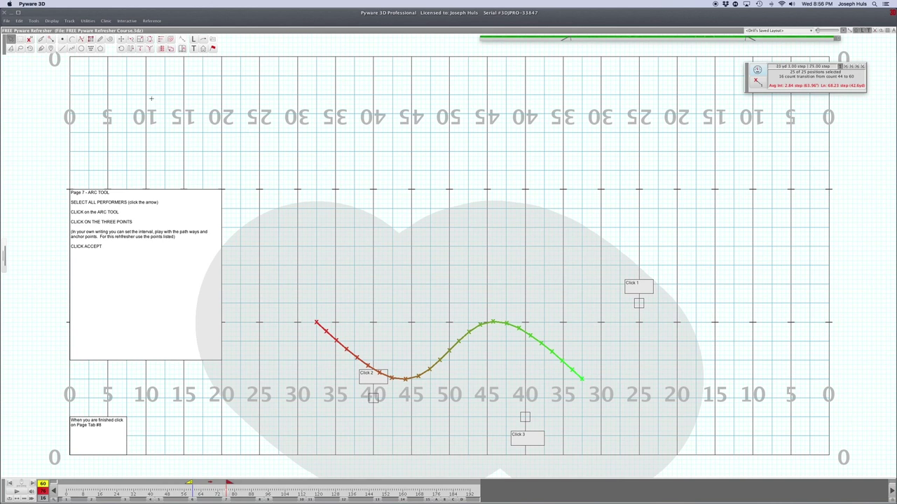
pyautogui.click(73, 40)
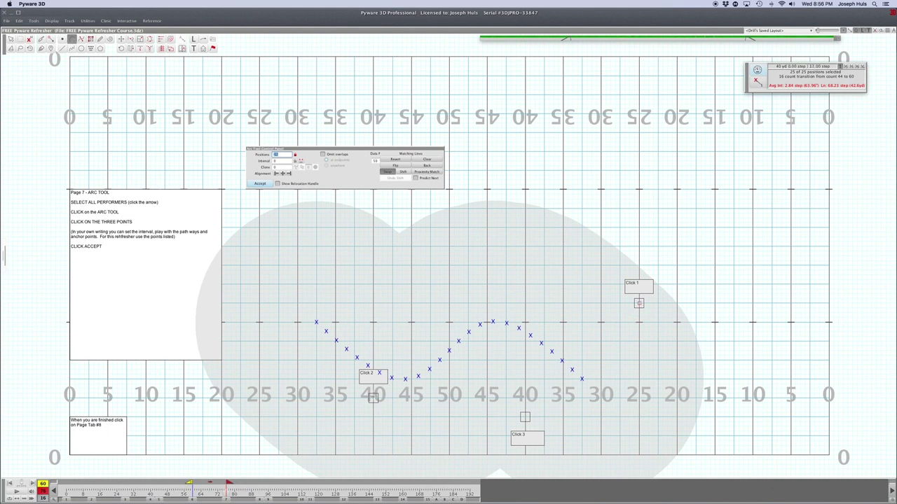
pyautogui.click(373, 398)
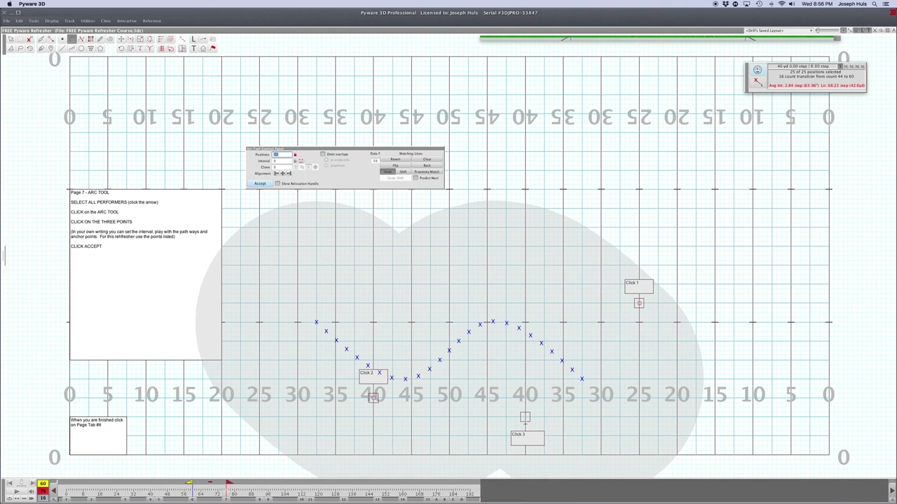
pyautogui.click(525, 418)
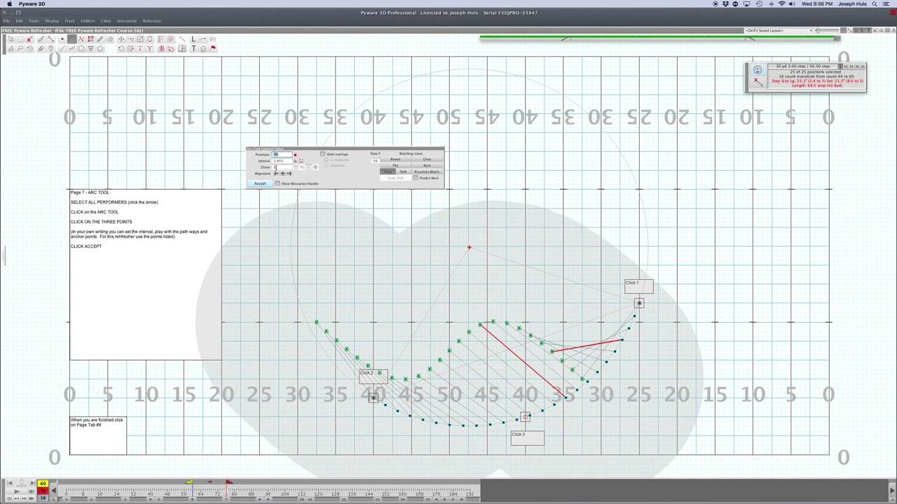
pyautogui.click(260, 183)
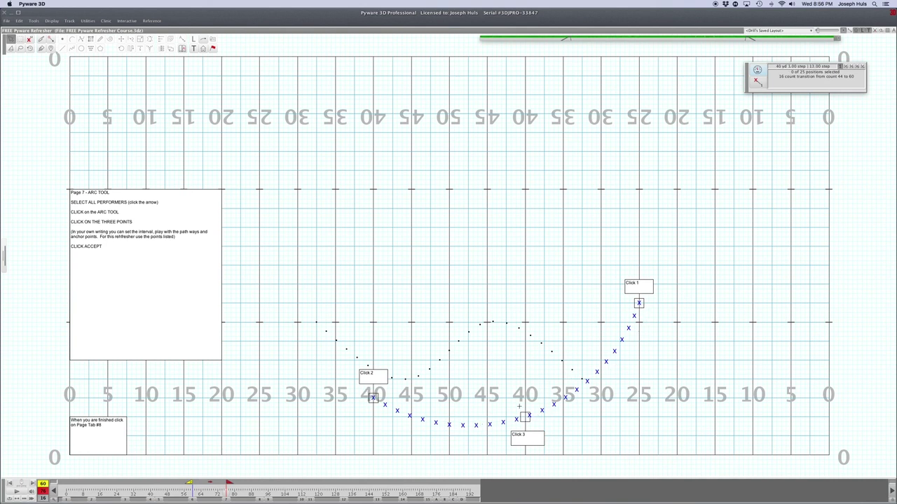
# On page 8, select all performers, regroup them with the knife tool's AB pattern, and accept the grouping
pyautogui.click(258, 499)
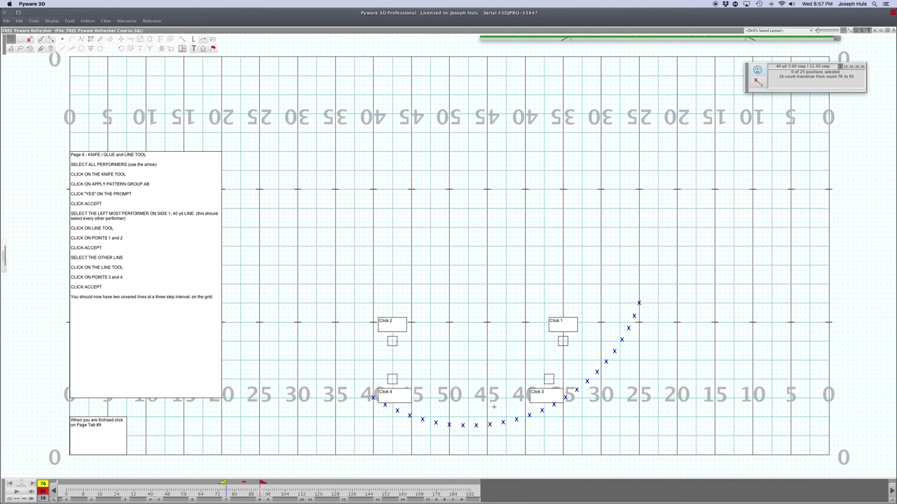
pyautogui.press('super+a')
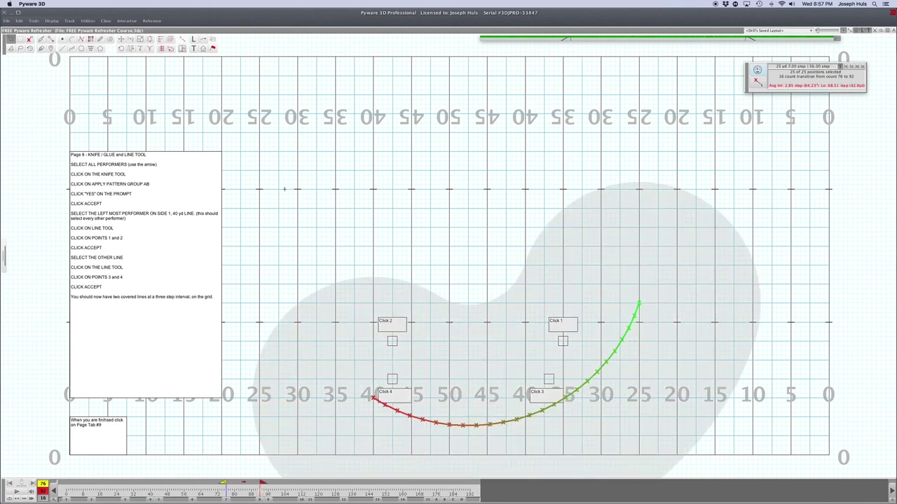
pyautogui.click(43, 40)
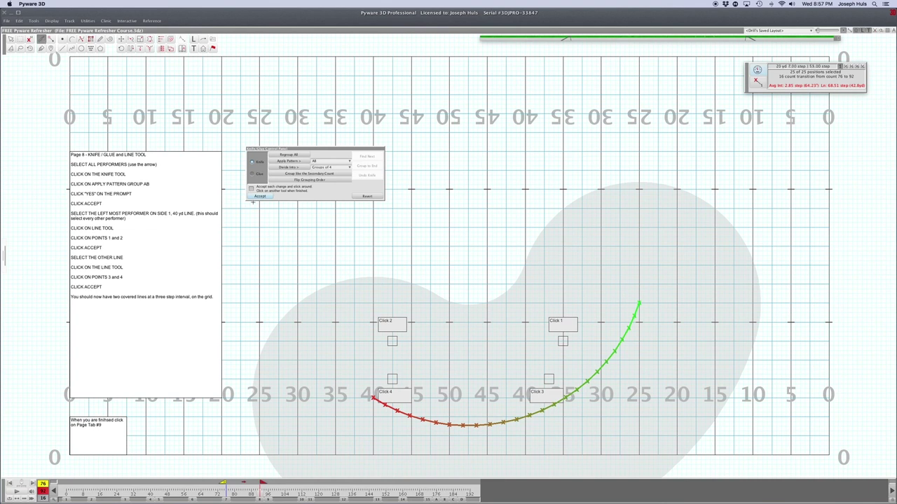
pyautogui.click(350, 164)
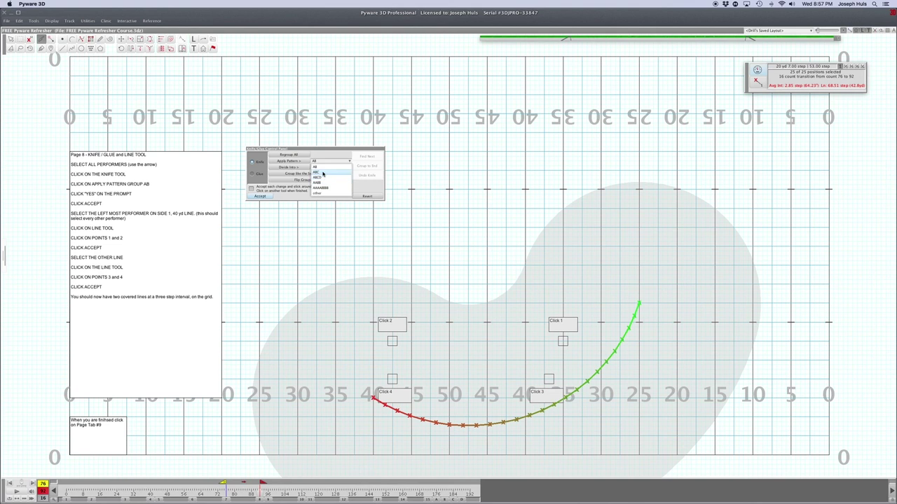
pyautogui.click(321, 168)
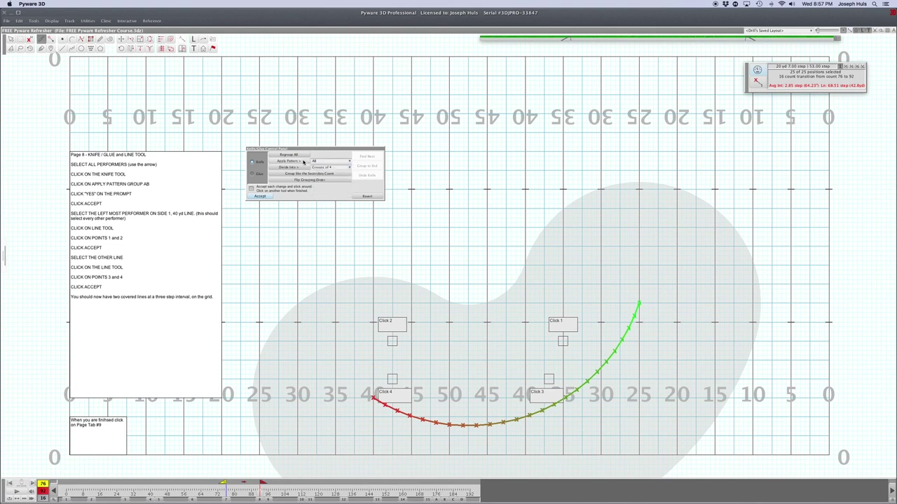
pyautogui.click(304, 162)
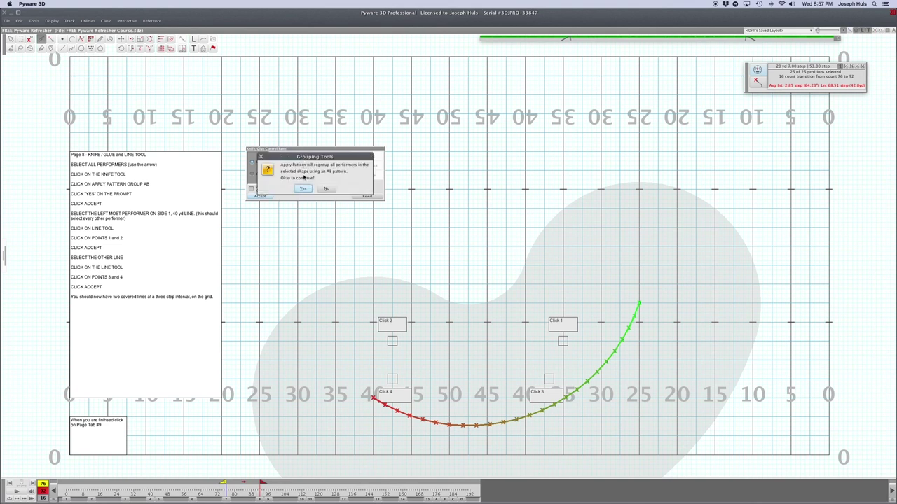
pyautogui.click(304, 189)
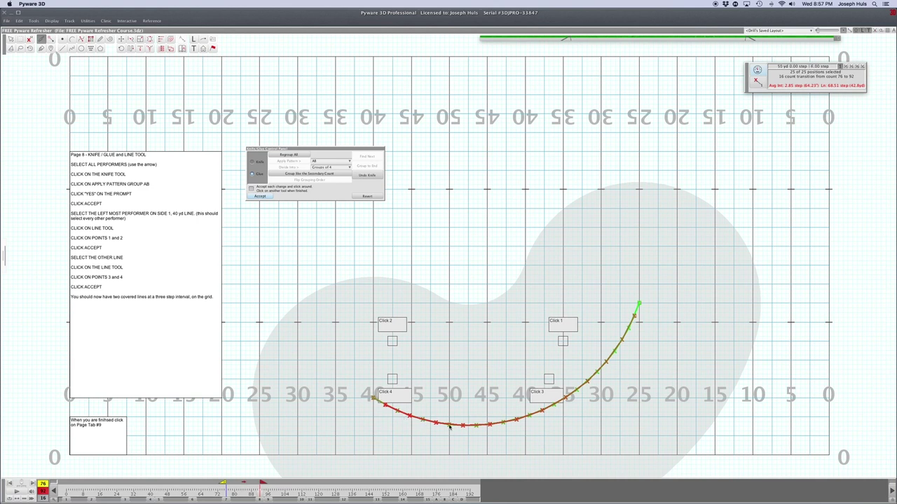
pyautogui.click(260, 197)
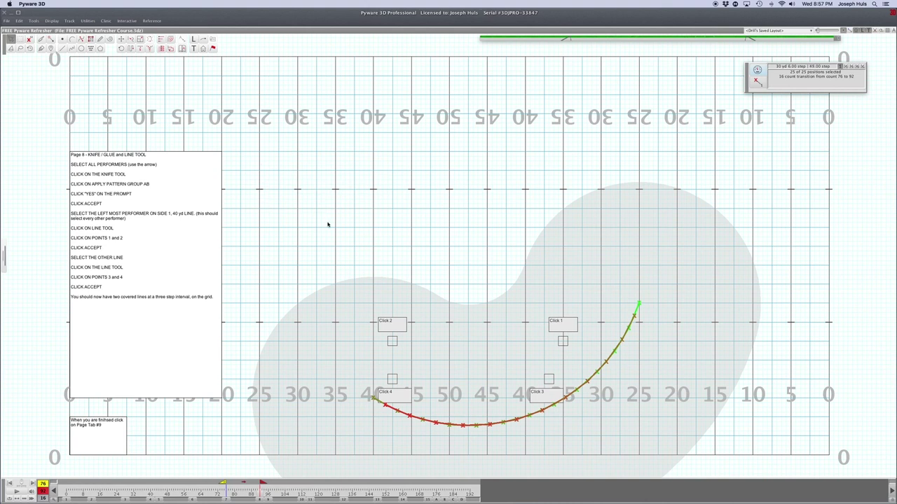
# Select the group containing the end performer on the Side 1 40-yard line, place it on a line from Click 1 to Click 2, and accept it
pyautogui.click(319, 269)
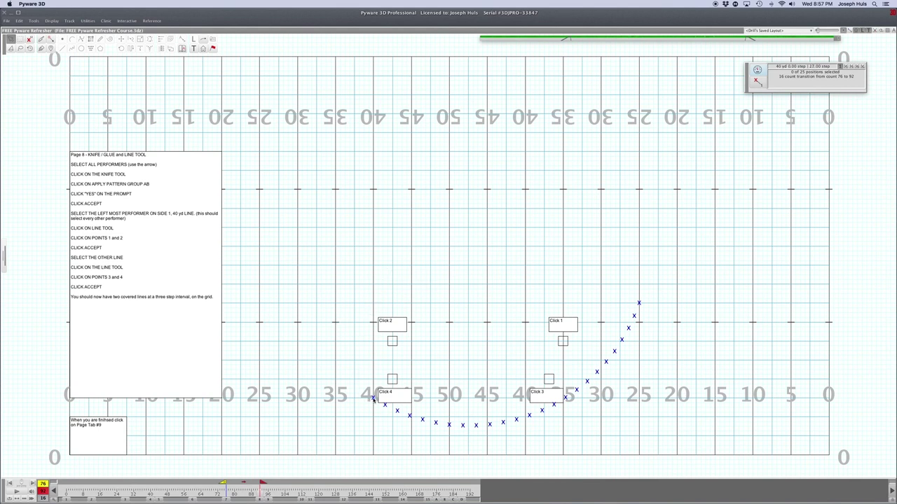
pyautogui.click(374, 398)
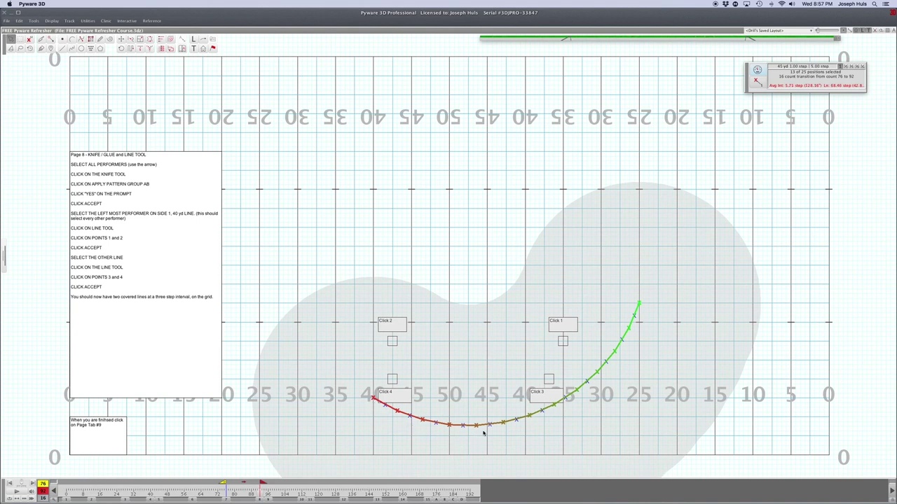
pyautogui.click(62, 49)
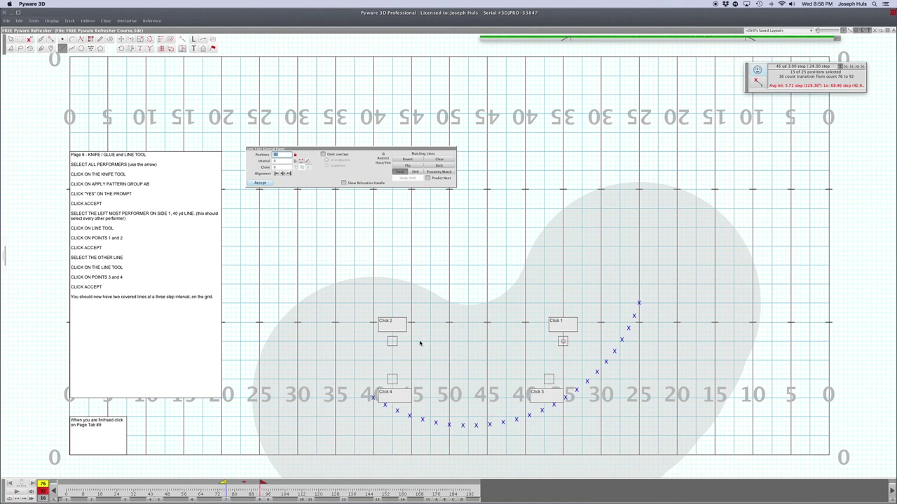
pyautogui.click(392, 342)
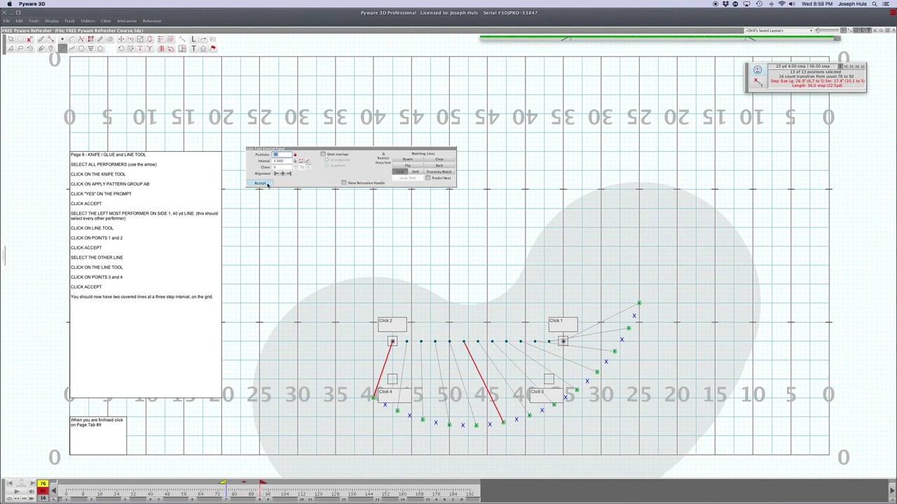
pyautogui.click(266, 184)
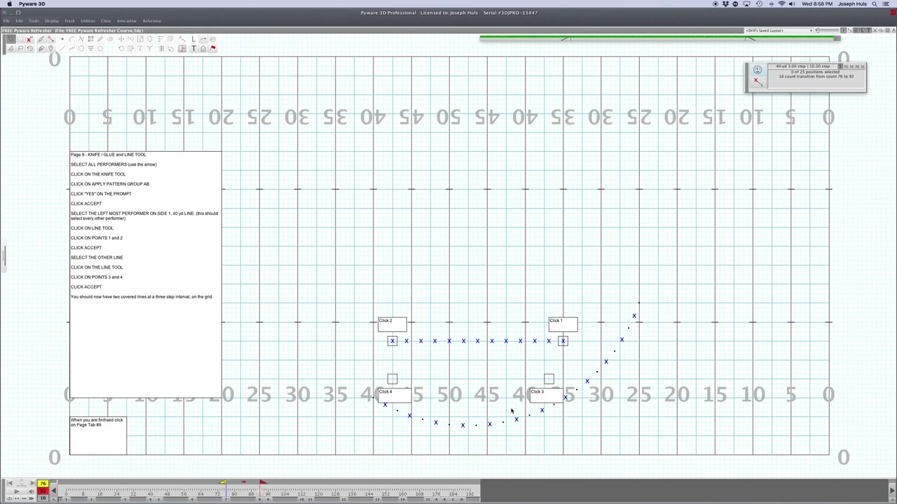
# Place the remaining group of performers on a line from Click 3 to Click 4, accept it, and go to page 9
pyautogui.click(516, 419)
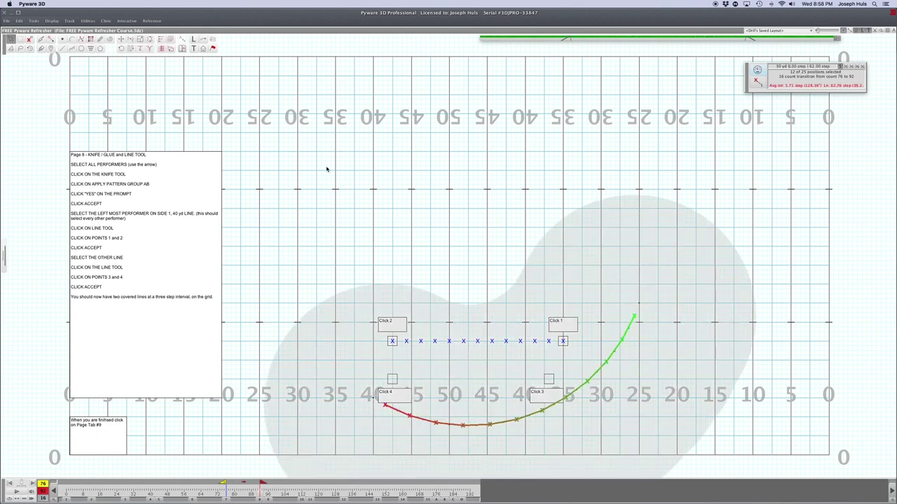
pyautogui.click(62, 47)
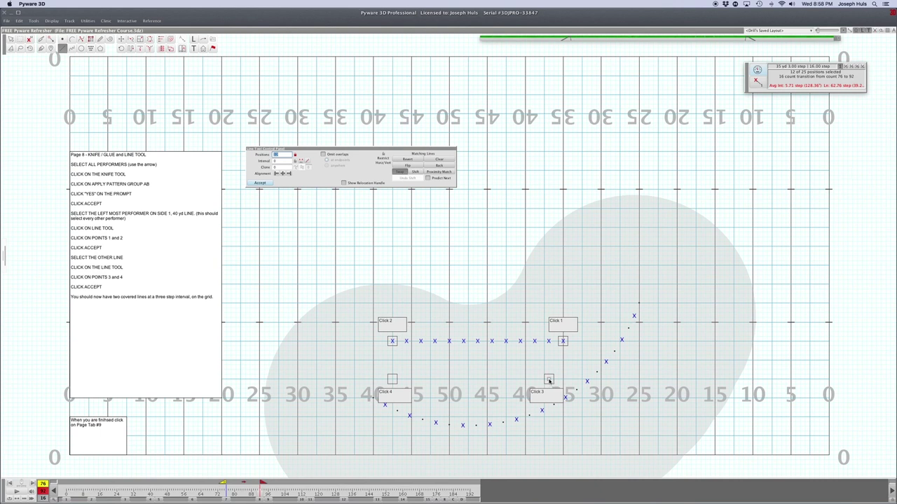
pyautogui.click(392, 379)
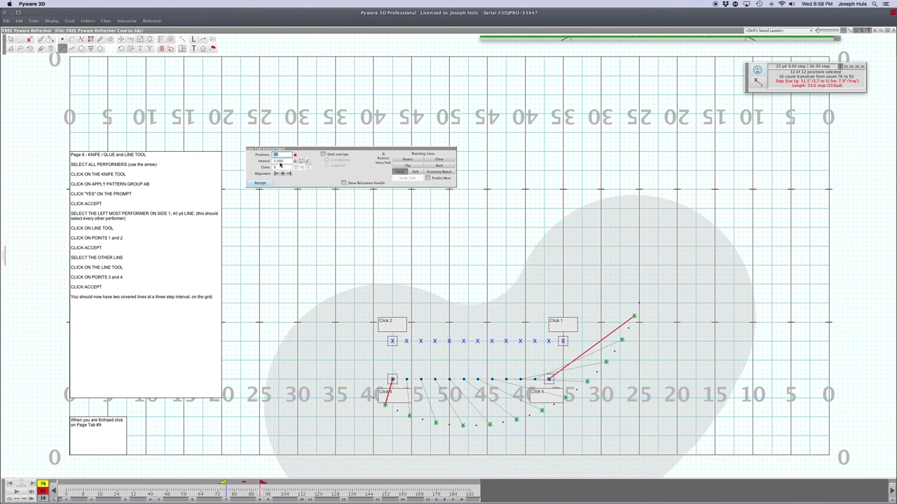
pyautogui.click(262, 184)
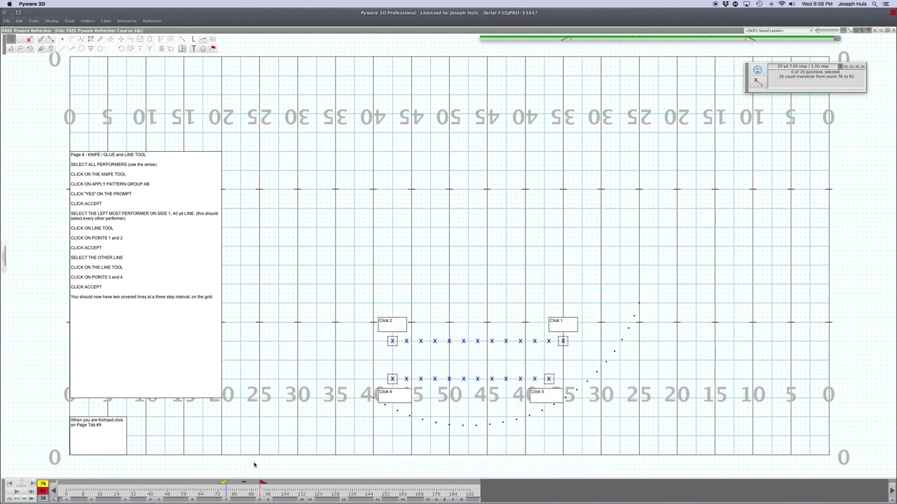
pyautogui.click(22, 494)
pyautogui.click(268, 499)
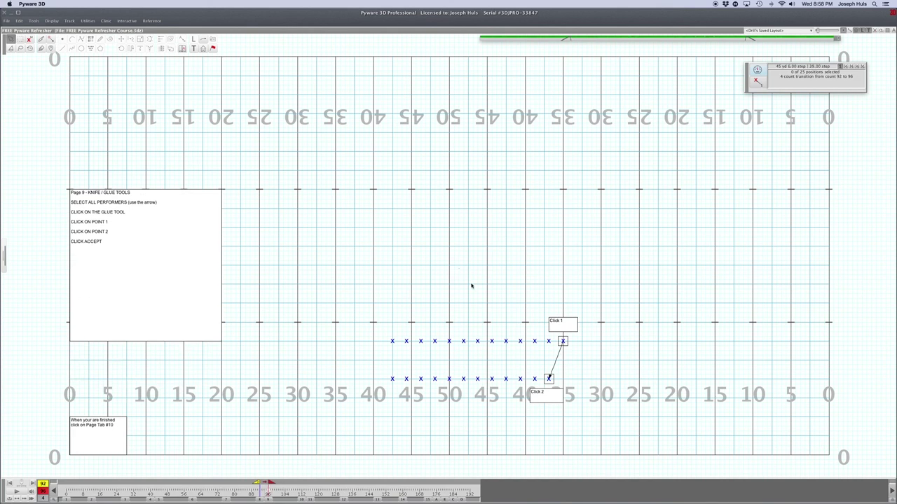
pyautogui.moveTo(477, 316); pyautogui.dragTo(501, 386)
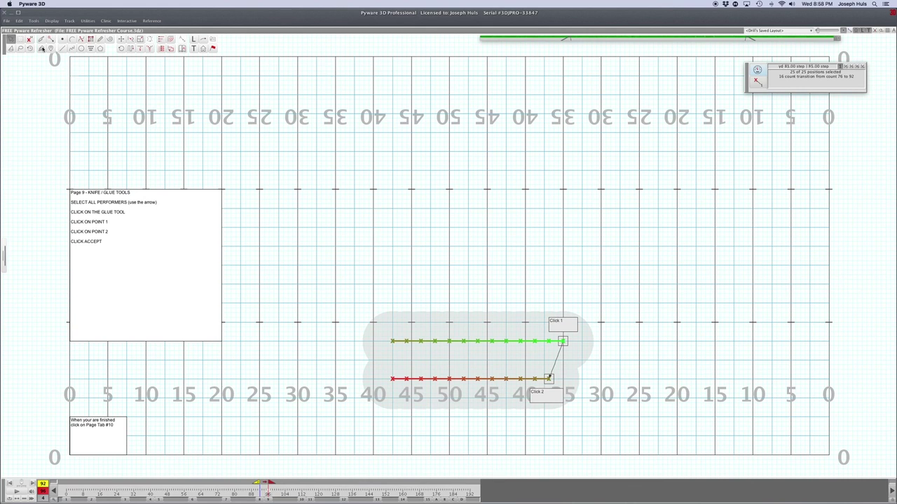
pyautogui.click(41, 48)
pyautogui.click(563, 341)
pyautogui.click(548, 378)
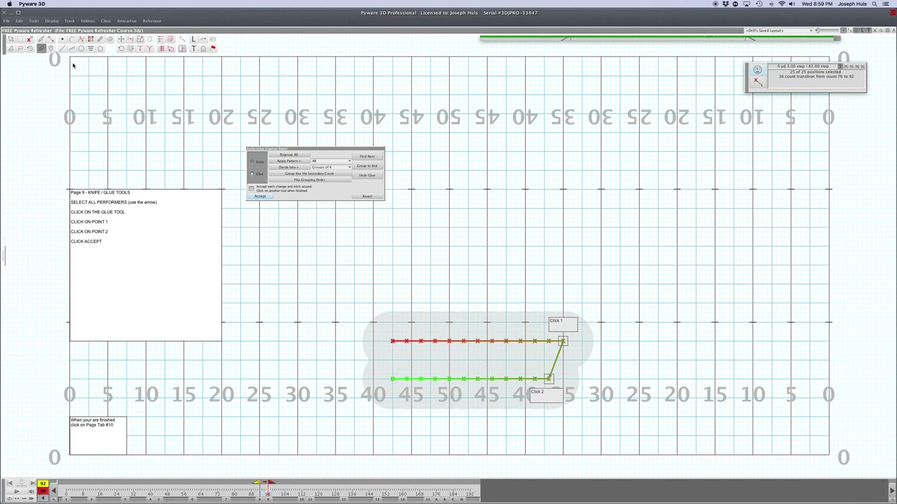
pyautogui.click(11, 39)
# Reselect all performers on page 9, glue the two lines together from Click 1 to Click 2, and accept the grouping
pyautogui.click(430, 320)
pyautogui.moveTo(432, 312); pyautogui.dragTo(455, 382)
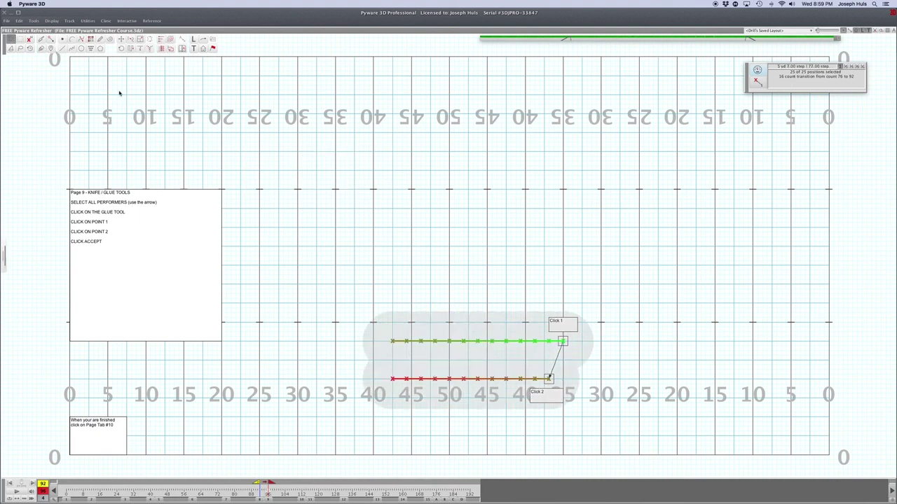
pyautogui.click(42, 48)
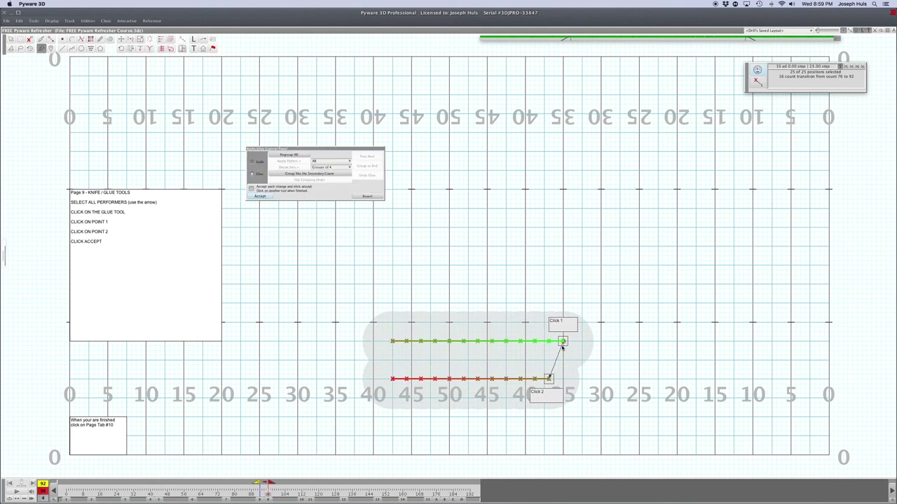
pyautogui.click(549, 379)
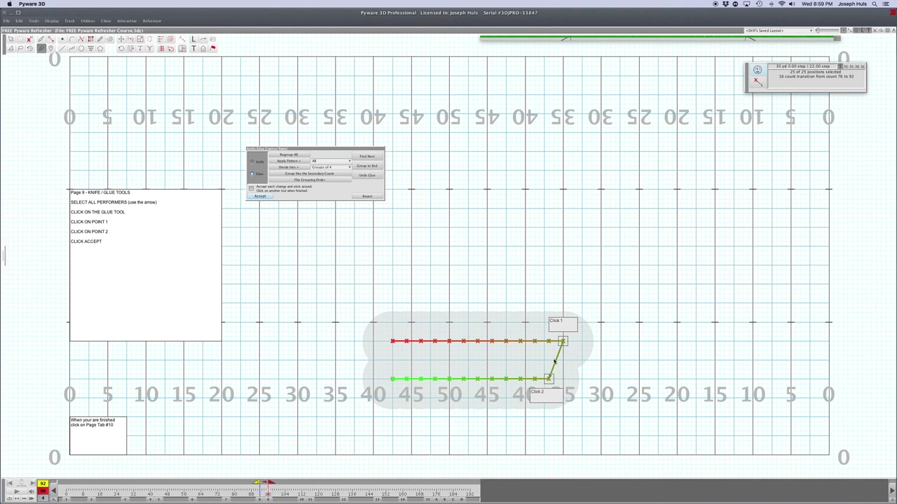
pyautogui.click(261, 196)
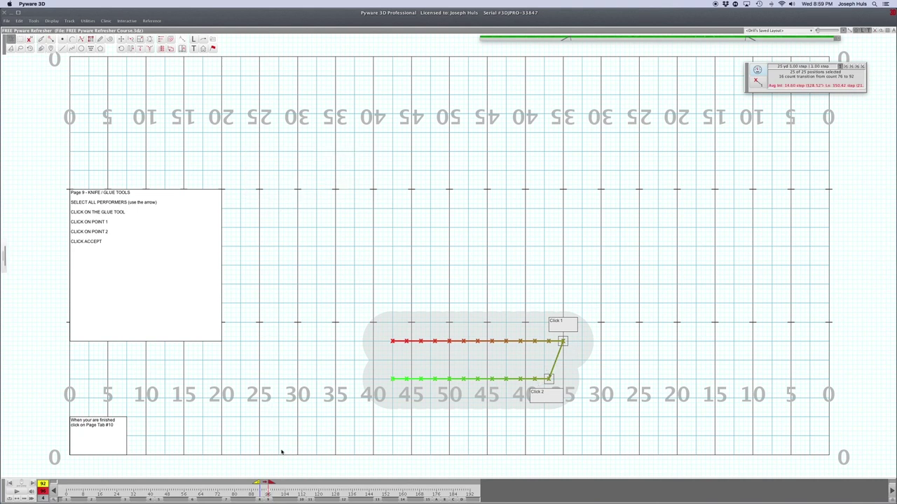
# On page 10, place all performers on a circle centred at Click 1 with its edge at Click 2, accept it, and play the transition
pyautogui.click(300, 499)
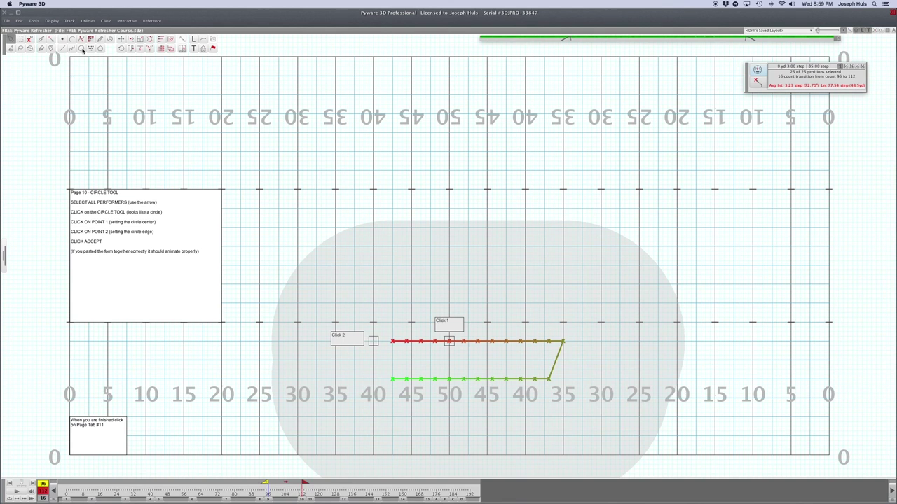
pyautogui.click(82, 50)
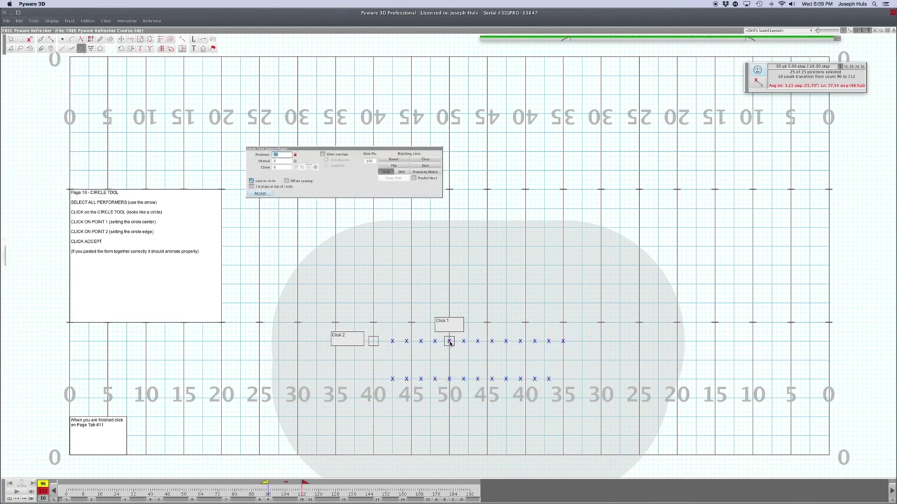
pyautogui.click(373, 341)
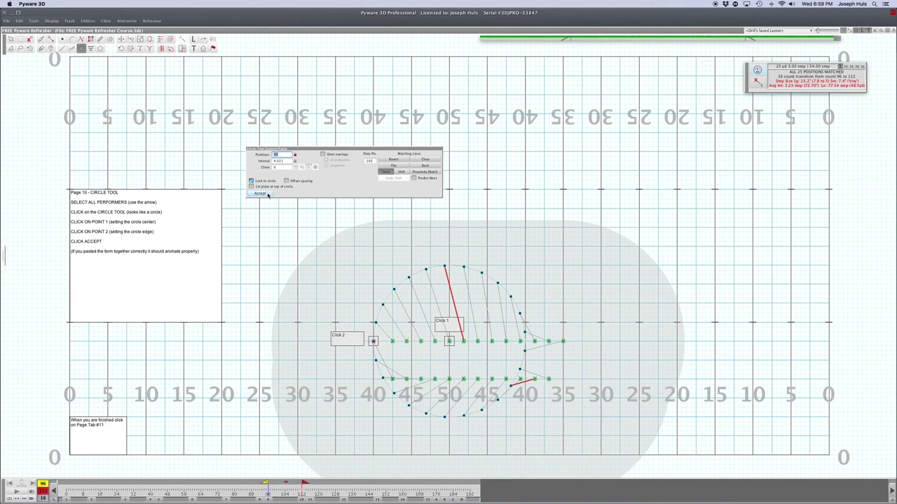
pyautogui.click(267, 195)
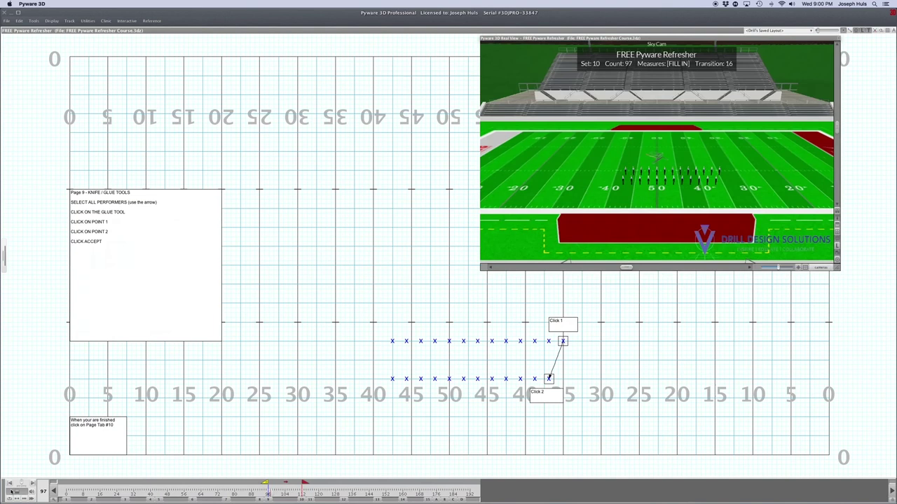
pyautogui.click(11, 491)
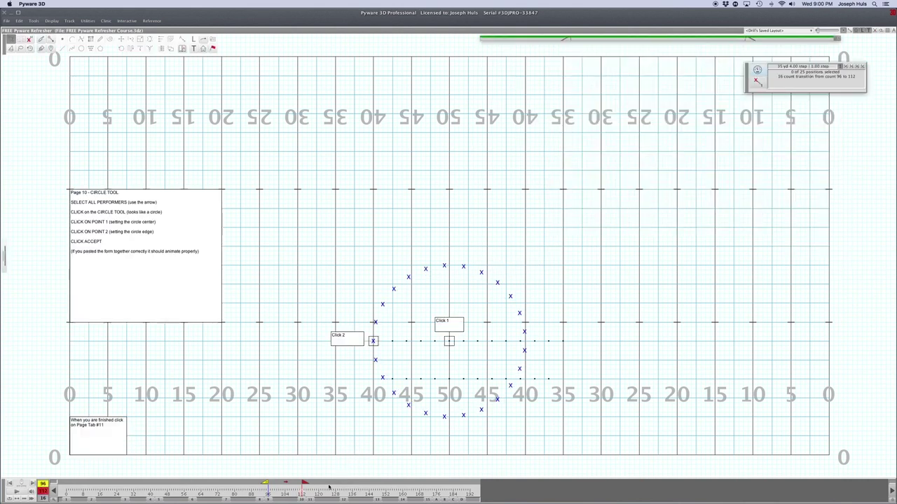
# On page 11, cut the selected circle between Click 1 and Click 2, glue Click 2 to Click 3, and accept the grouping
pyautogui.click(311, 499)
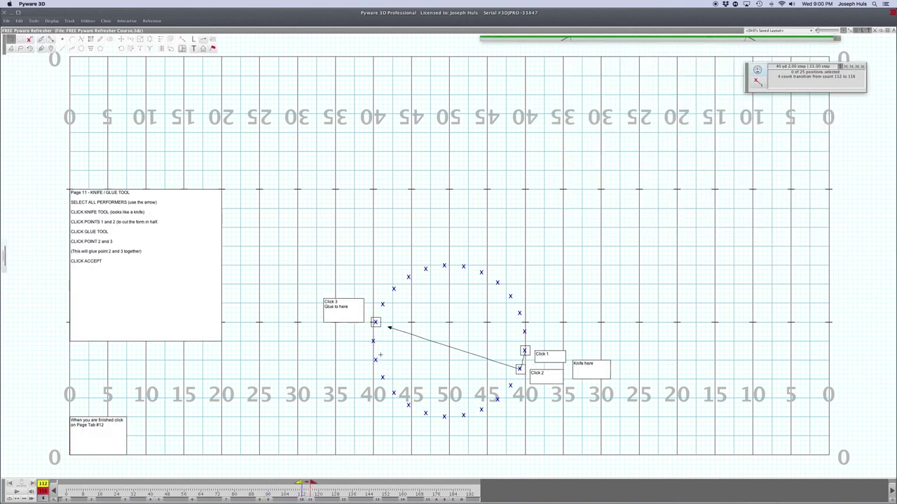
pyautogui.moveTo(424, 252); pyautogui.dragTo(466, 289)
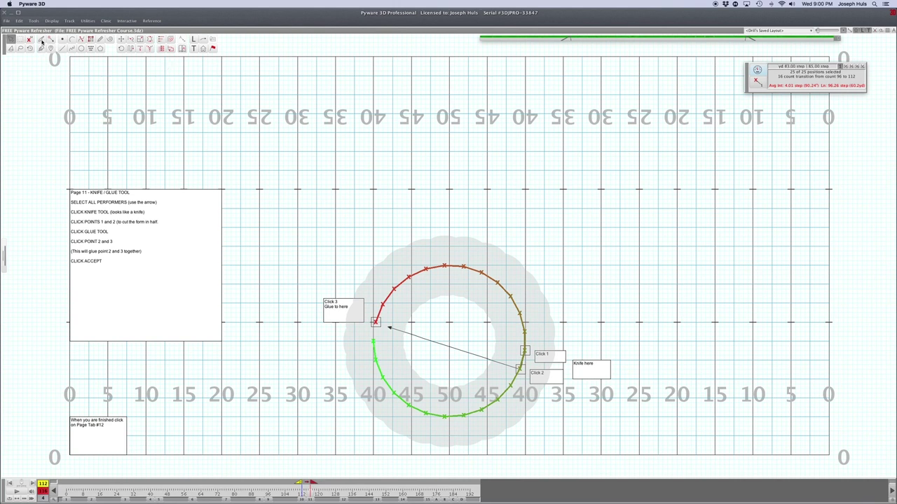
pyautogui.click(41, 41)
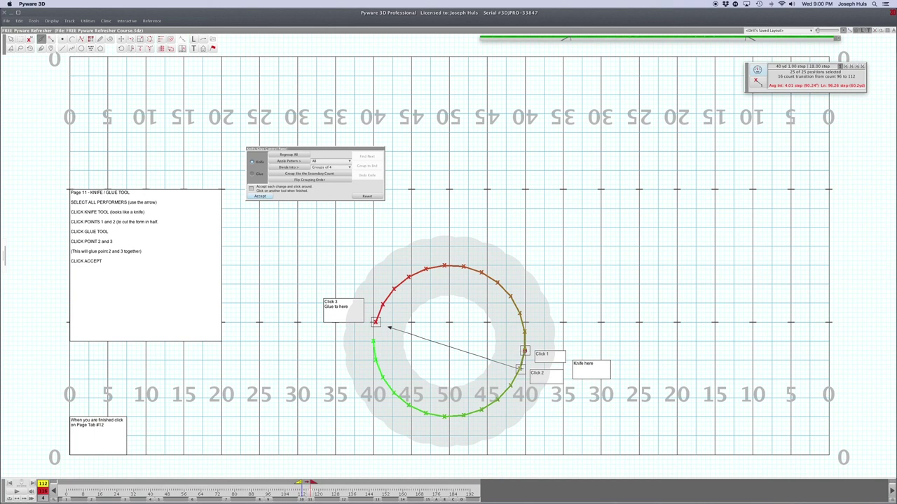
pyautogui.click(519, 370)
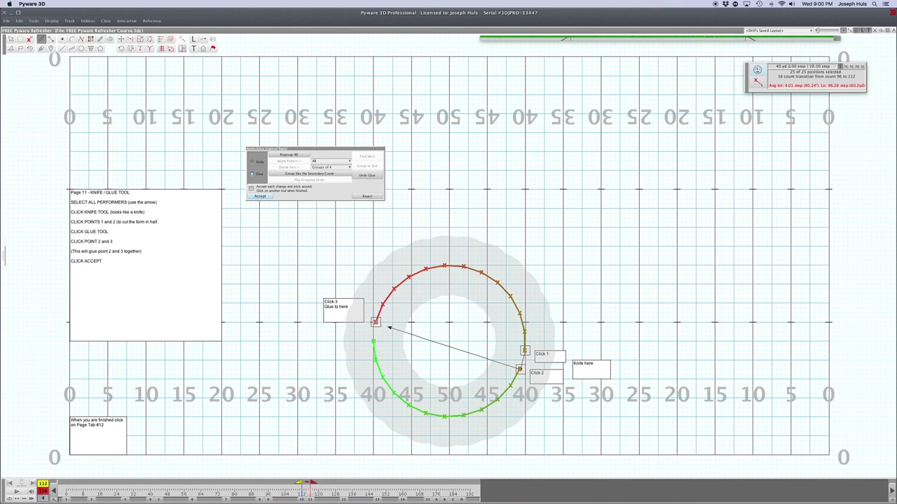
pyautogui.click(378, 323)
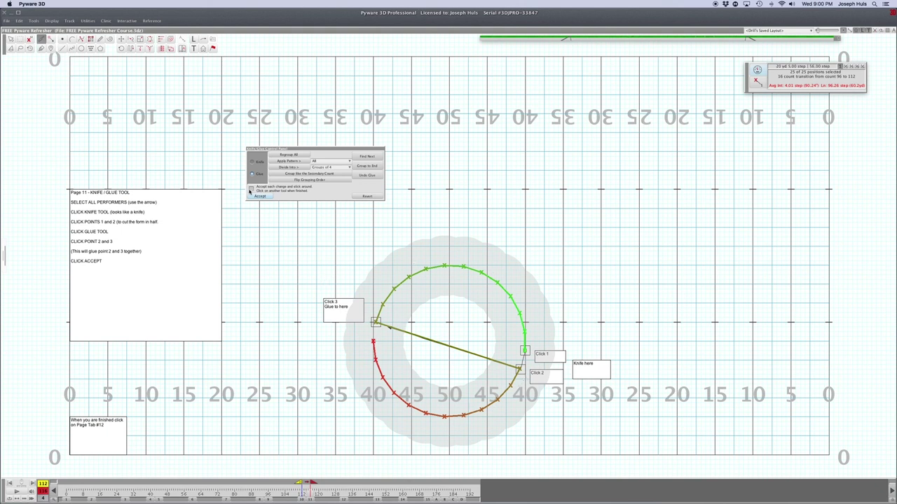
pyautogui.click(257, 197)
# Go to page 12, place all performers on a curve through Click points 1 to 6 in order, and accept it
pyautogui.click(344, 500)
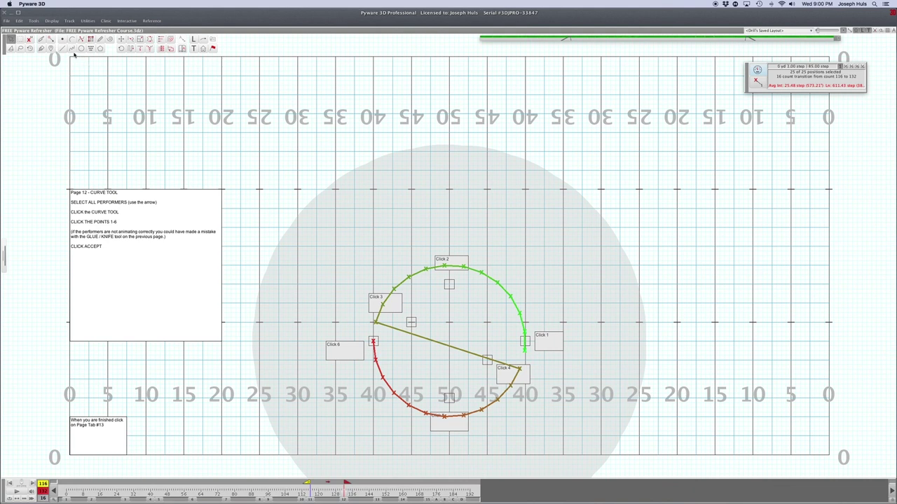
pyautogui.click(73, 50)
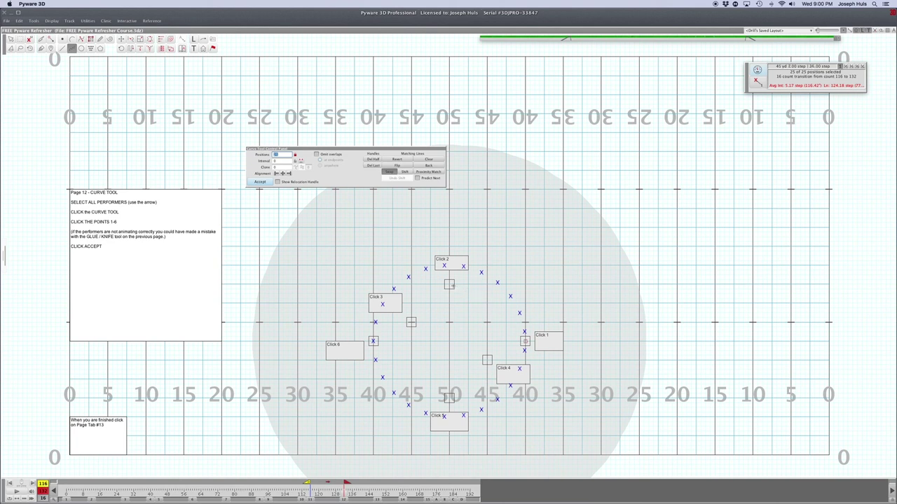
pyautogui.click(525, 341)
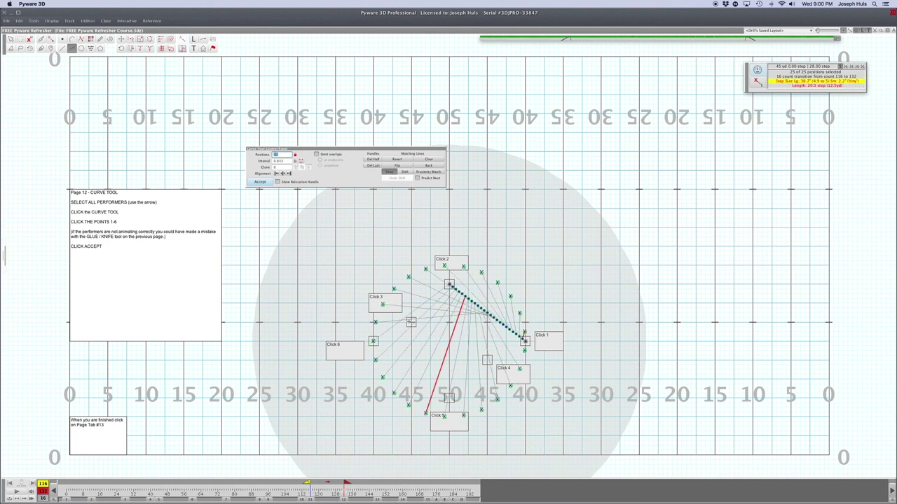
pyautogui.click(411, 322)
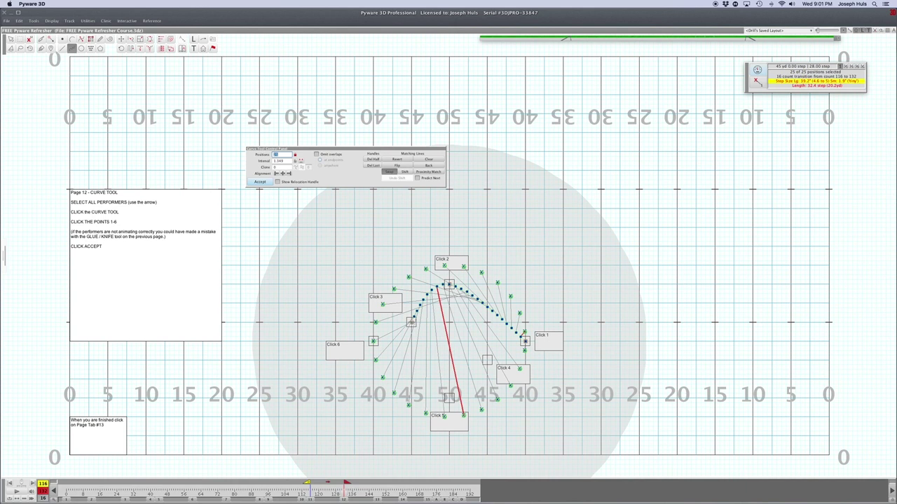
pyautogui.click(487, 360)
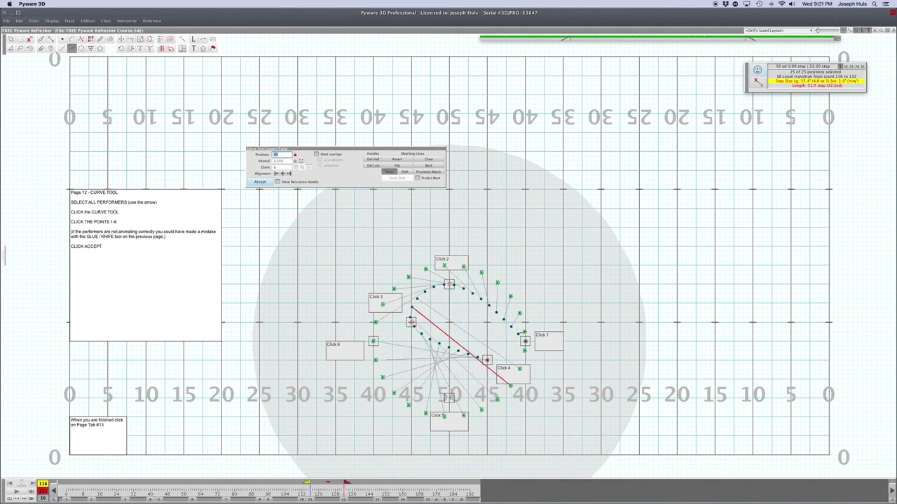
pyautogui.click(449, 398)
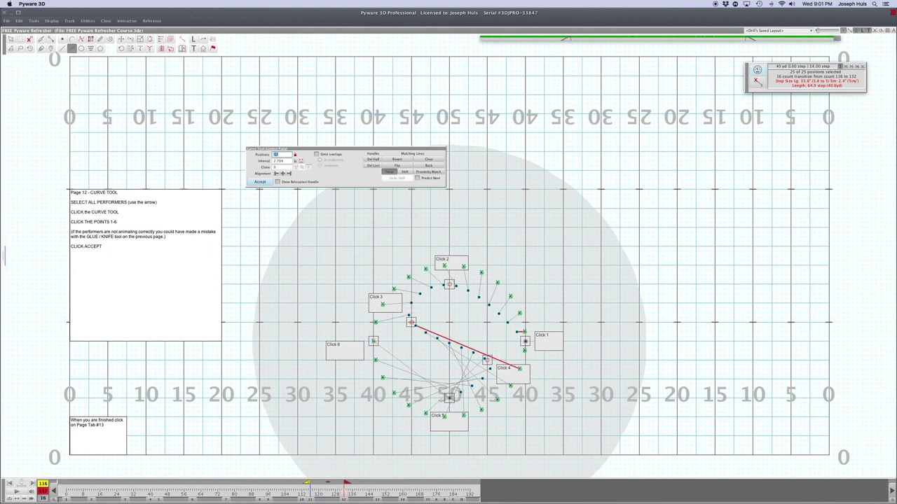
pyautogui.click(375, 341)
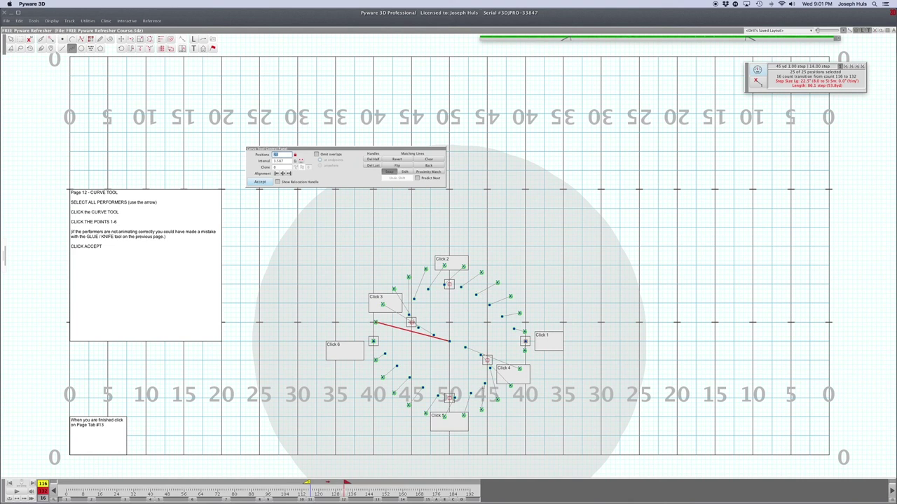
pyautogui.click(259, 181)
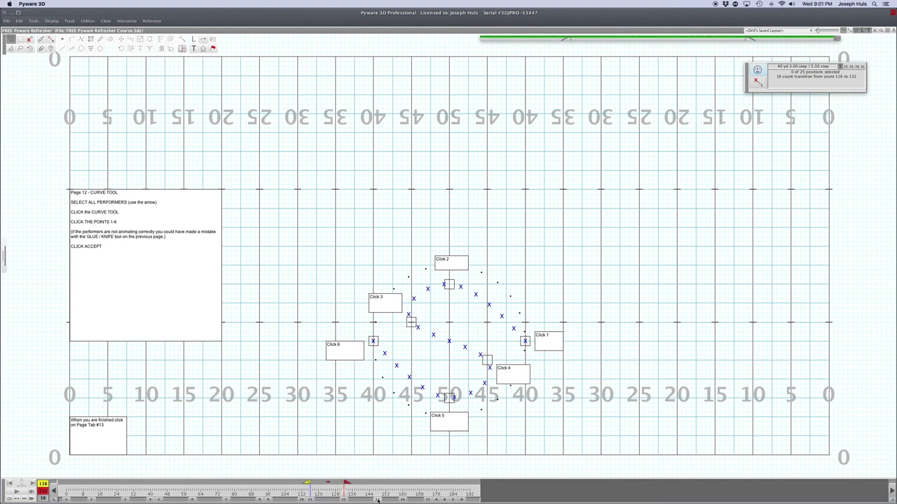
# On page 13, make all performers follow the leader to Click 1, accept the move, and play the transition
pyautogui.click(378, 500)
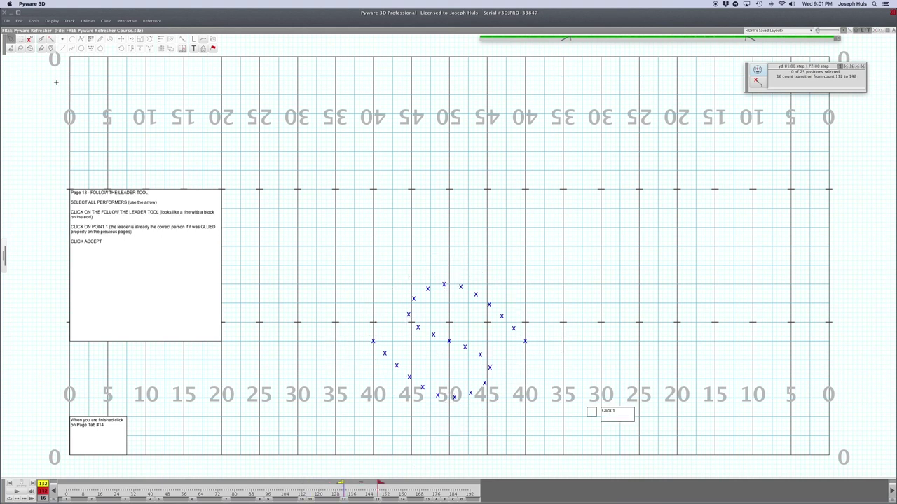
pyautogui.moveTo(392, 231); pyautogui.dragTo(452, 326)
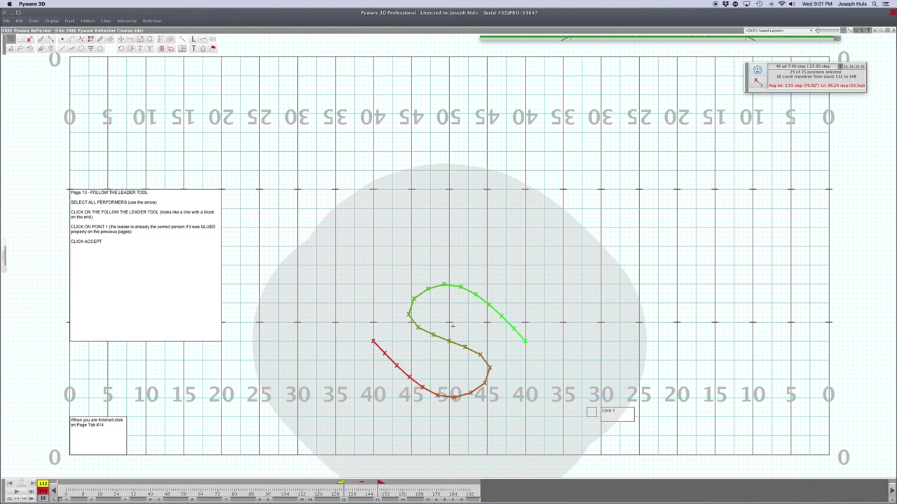
pyautogui.click(131, 49)
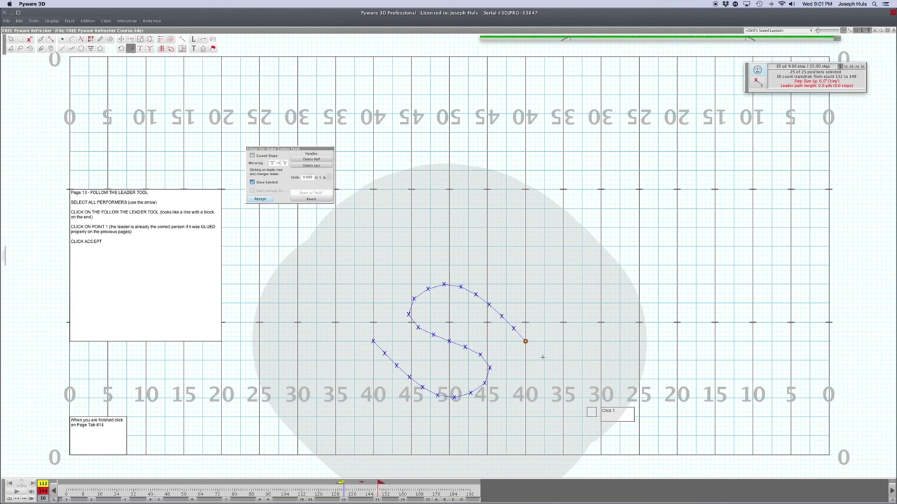
pyautogui.click(525, 341)
pyautogui.click(591, 412)
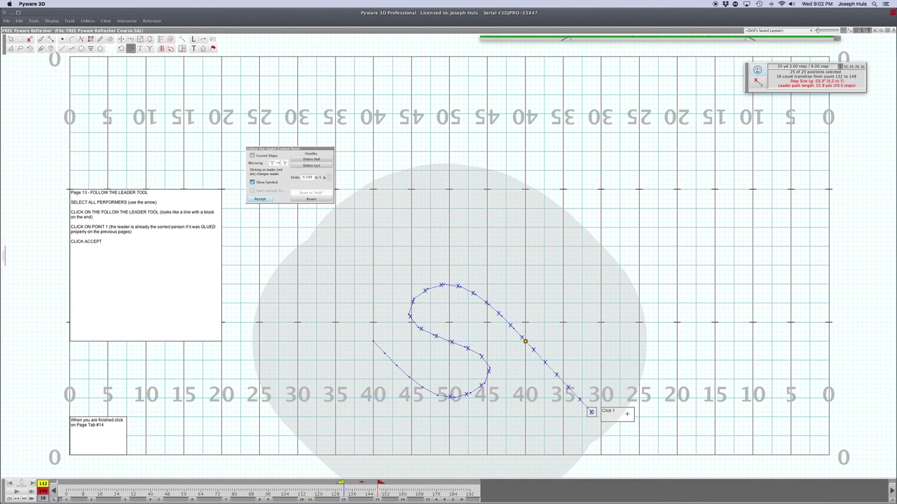
pyautogui.click(263, 199)
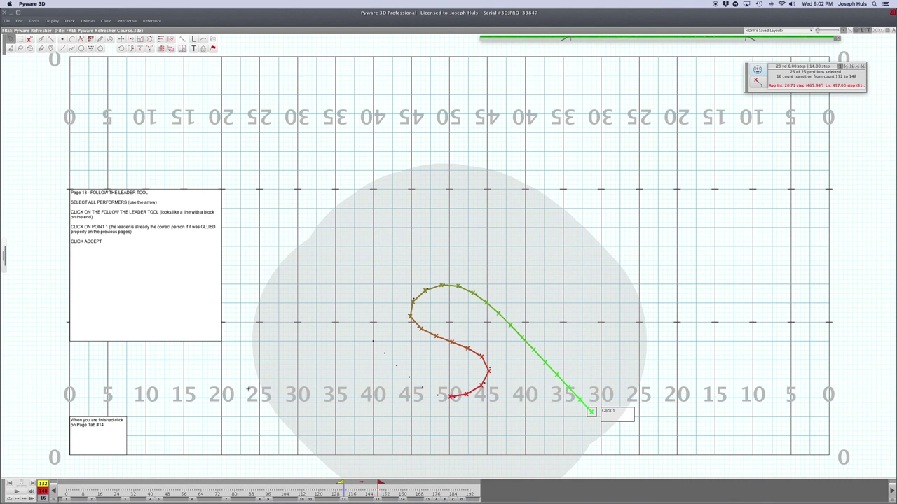
pyautogui.click(22, 494)
pyautogui.click(410, 451)
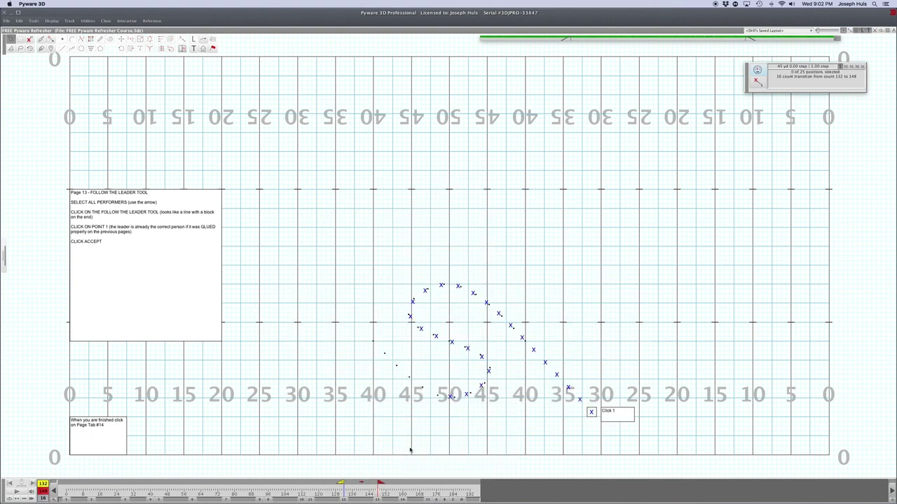
# On page 14, place all performers on a five-sided polygon centred at Click 1 with its edge at Click 2, accept it, and play the transition
pyautogui.click(403, 499)
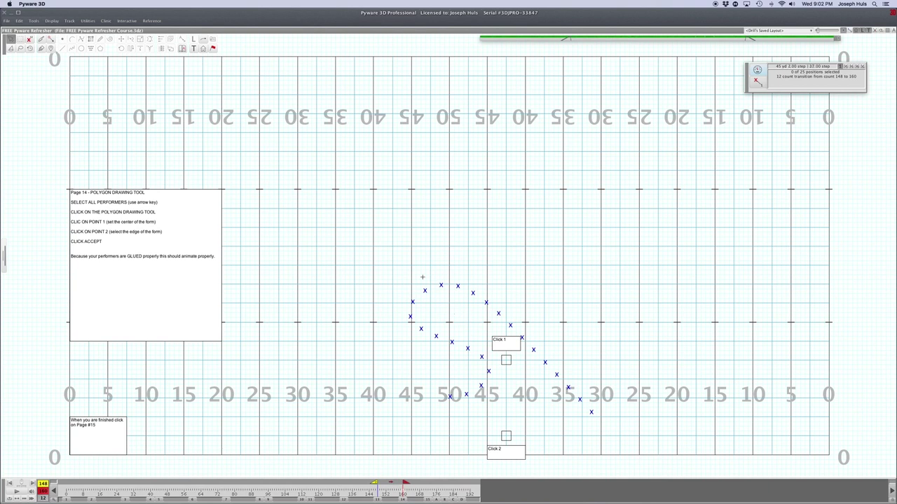
pyautogui.moveTo(423, 277); pyautogui.dragTo(459, 304)
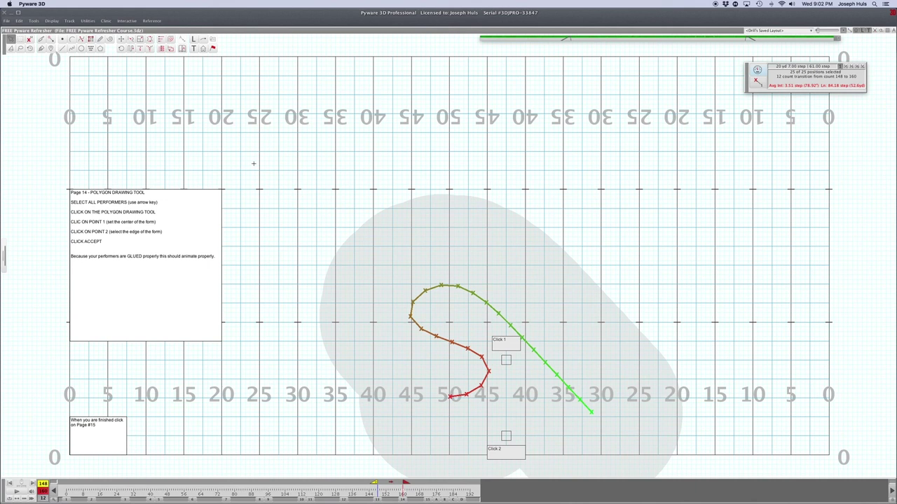
pyautogui.click(81, 49)
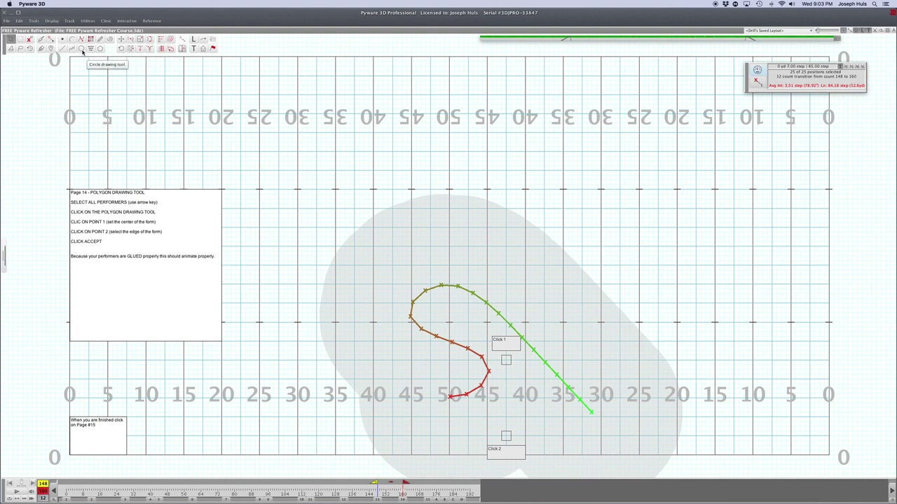
pyautogui.click(101, 49)
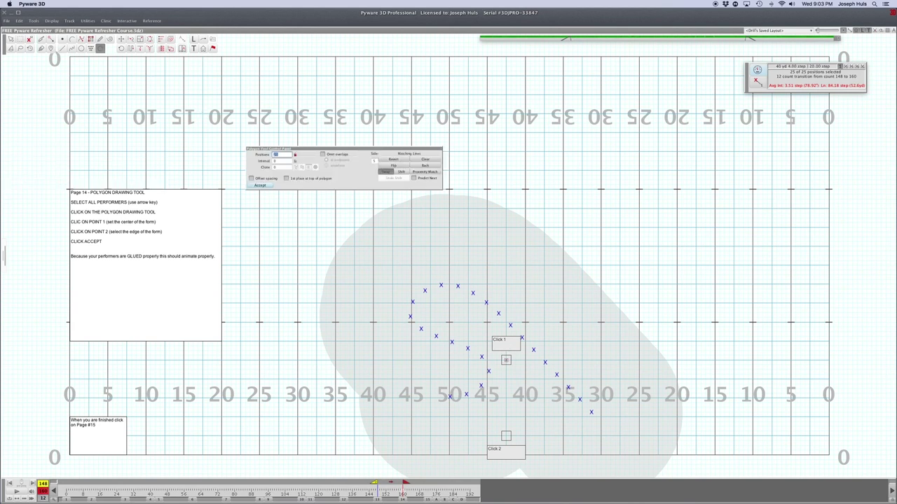
pyautogui.click(506, 435)
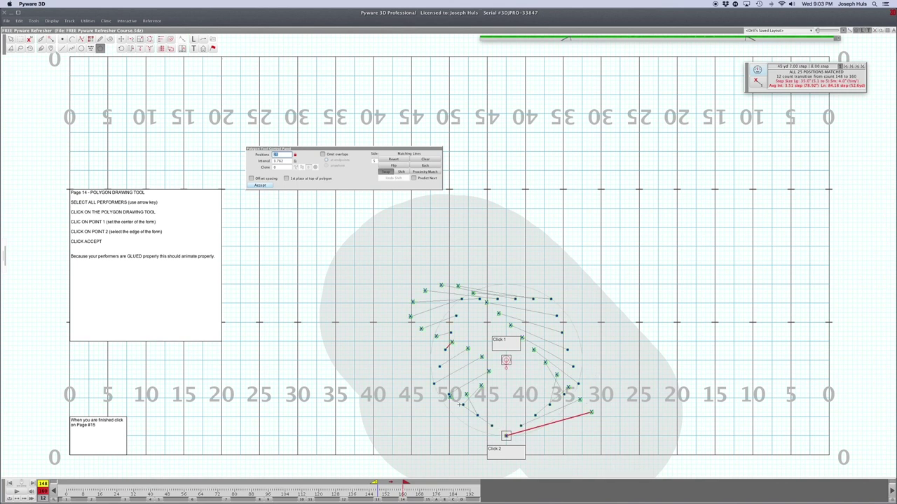
pyautogui.click(259, 185)
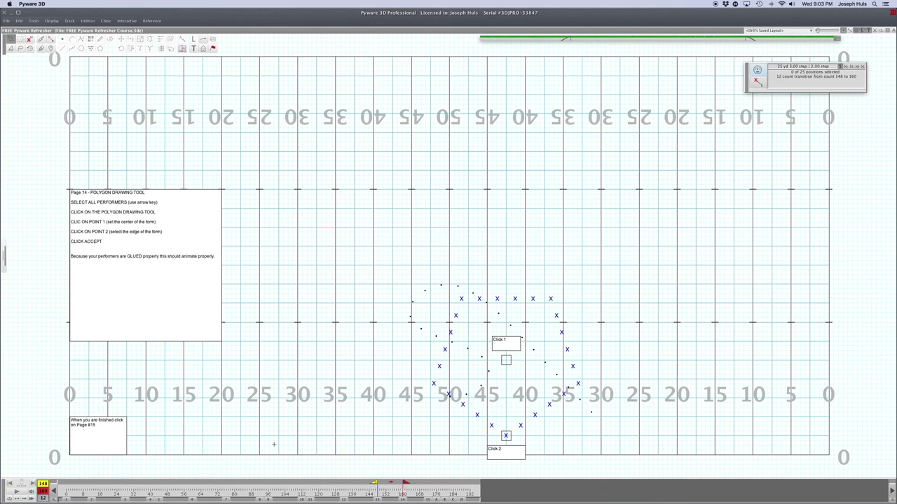
pyautogui.click(17, 494)
# Go to page 15, select all performers, and start the Push editing tool
pyautogui.click(428, 500)
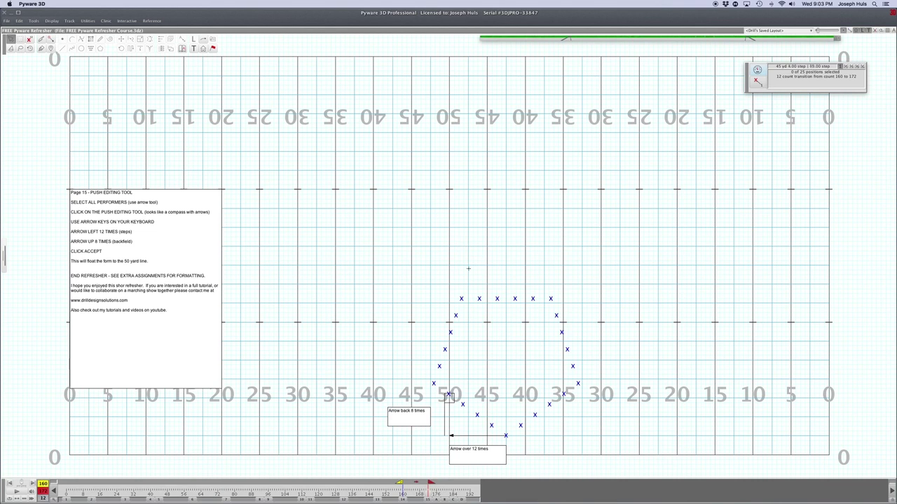
pyautogui.moveTo(435, 278); pyautogui.dragTo(486, 323)
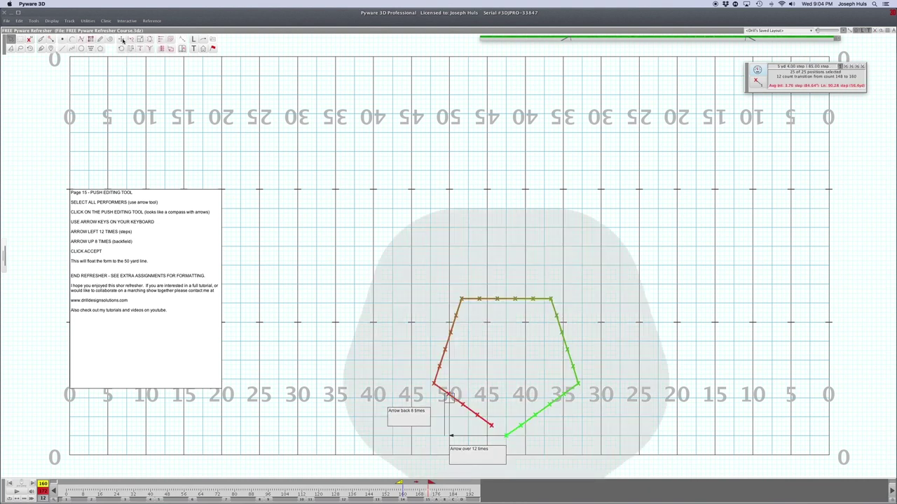
pyautogui.click(122, 40)
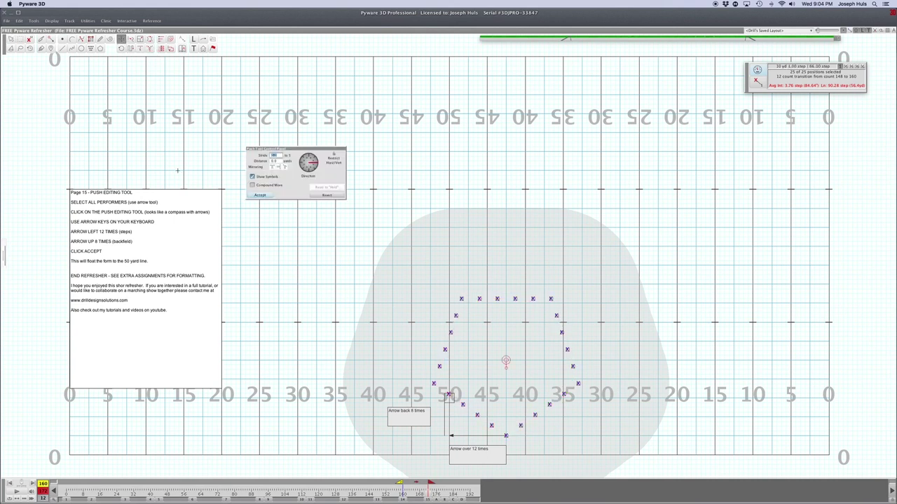
pyautogui.press('Left')
pyautogui.press('Left')
pyautogui.press('Left')
pyautogui.press('Left')
pyautogui.press('Left')
pyautogui.press('Left')
pyautogui.press('Left')
pyautogui.press('Left')
pyautogui.press('Left')
pyautogui.press('Left')
pyautogui.press('Left')
pyautogui.press('Left')
pyautogui.press('Up')
pyautogui.press('Up')
pyautogui.press('Up')
pyautogui.press('Up')
pyautogui.press('Up')
pyautogui.press('Up')
pyautogui.press('Up')
pyautogui.press('Up')
pyautogui.press('Up')
pyautogui.press('Down')
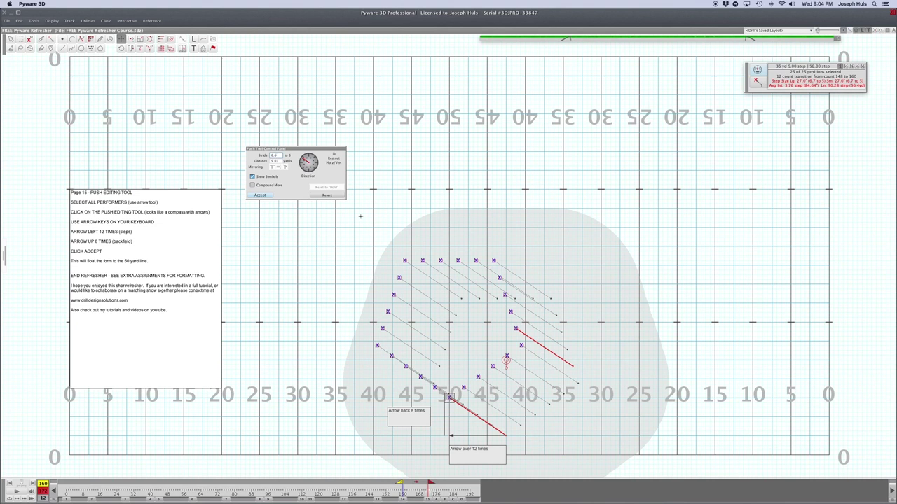
pyautogui.click(326, 194)
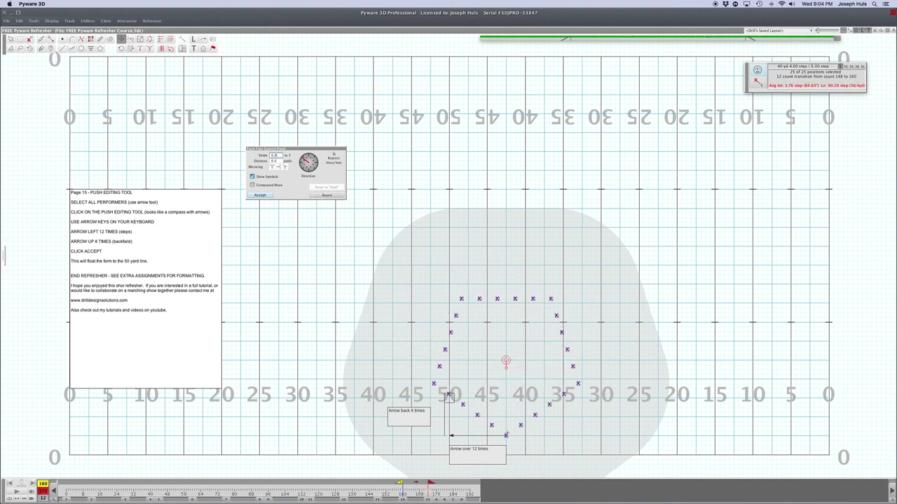
# Push the pentagon 12 steps left and 8 steps backfield, accept the move, and play the transition
pyautogui.press('Left')
pyautogui.press('Left')
pyautogui.press('Left')
pyautogui.press('Left')
pyautogui.press('Left')
pyautogui.press('Left')
pyautogui.press('Left')
pyautogui.press('Left')
pyautogui.press('Left')
pyautogui.press('Left')
pyautogui.press('Left')
pyautogui.press('Left')
pyautogui.press('Up')
pyautogui.press('Up')
pyautogui.press('Up')
pyautogui.press('Up')
pyautogui.press('Up')
pyautogui.press('Up')
pyautogui.press('Up')
pyautogui.press('Up')
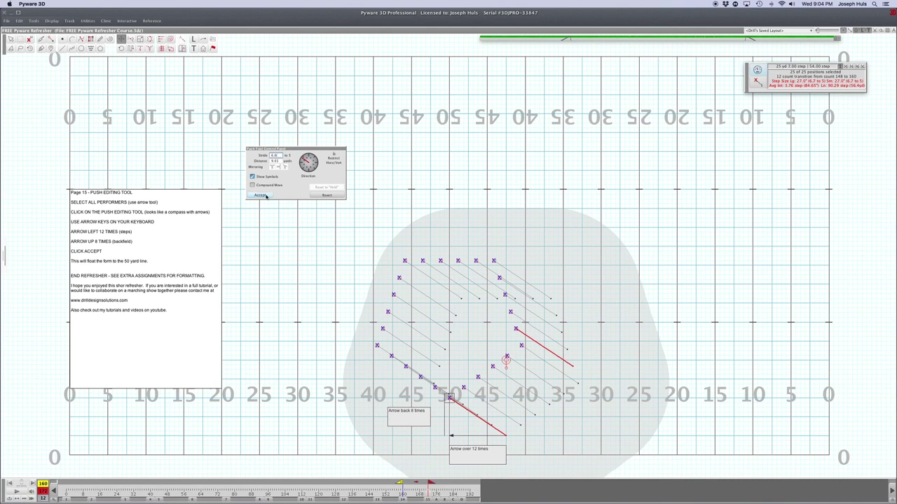
pyautogui.click(260, 195)
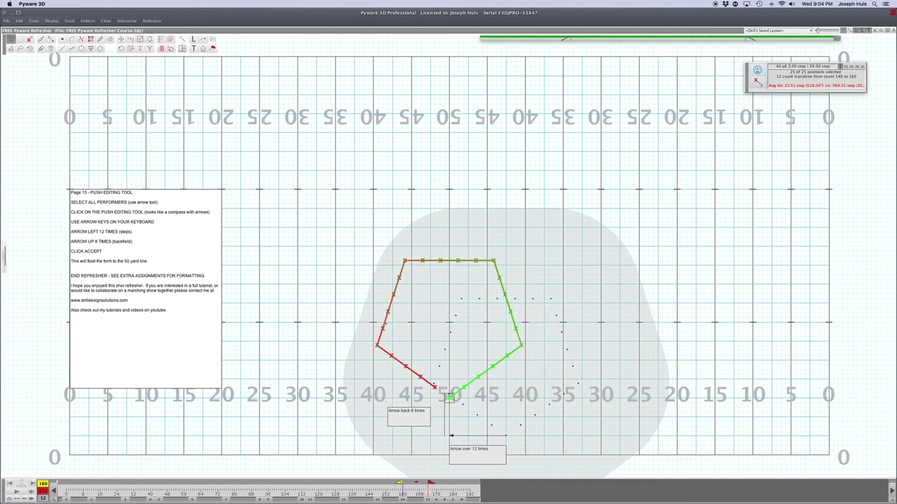
pyautogui.click(14, 491)
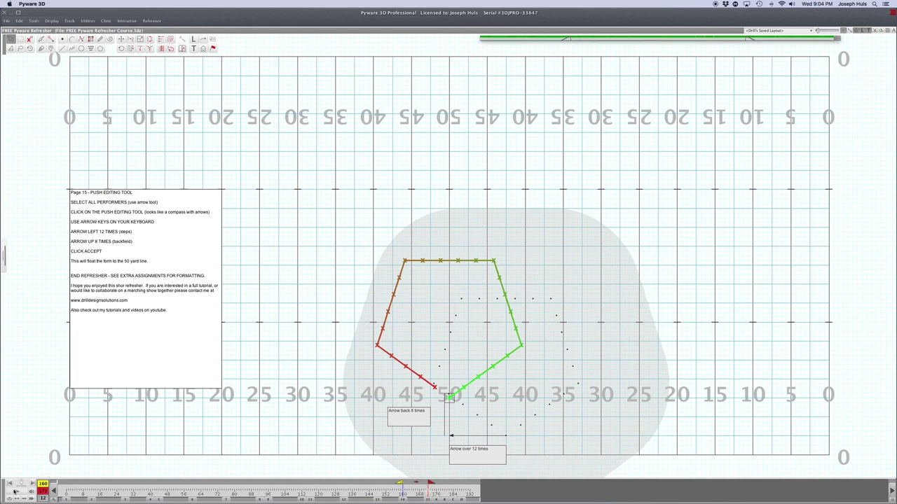
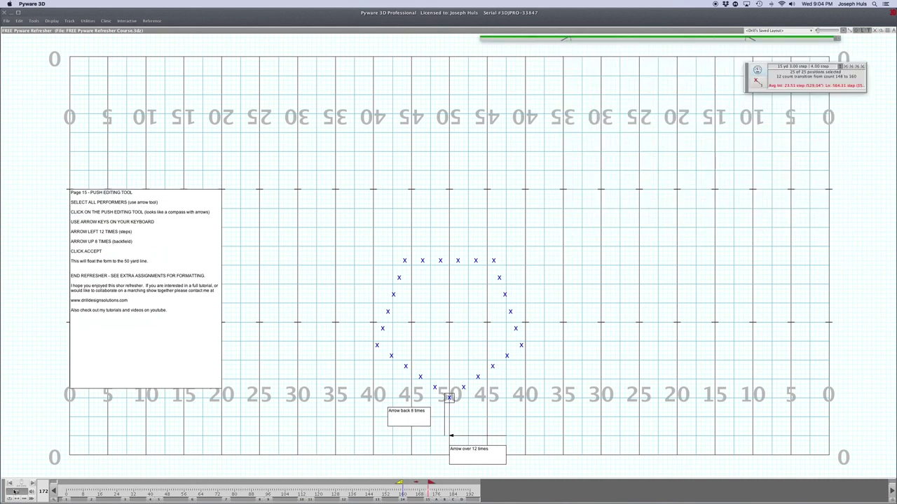
pyautogui.click(303, 384)
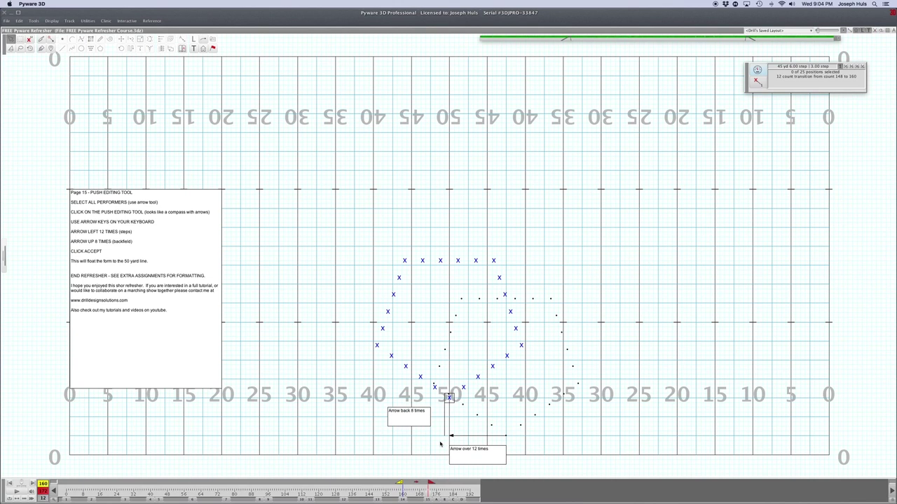
# On the Assignment A page, select all performers and label them sequentially from T1 to T25 with the performer labeling tool
pyautogui.click(438, 500)
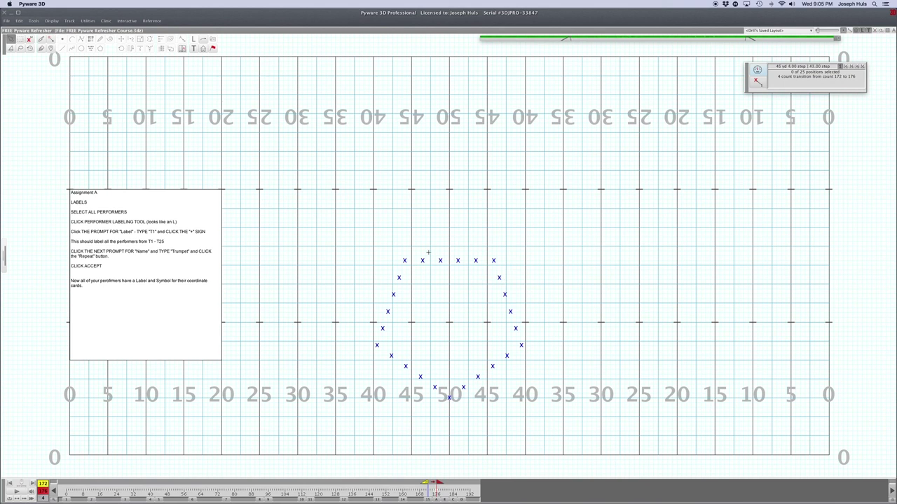
pyautogui.click(438, 259)
pyautogui.press('super+a')
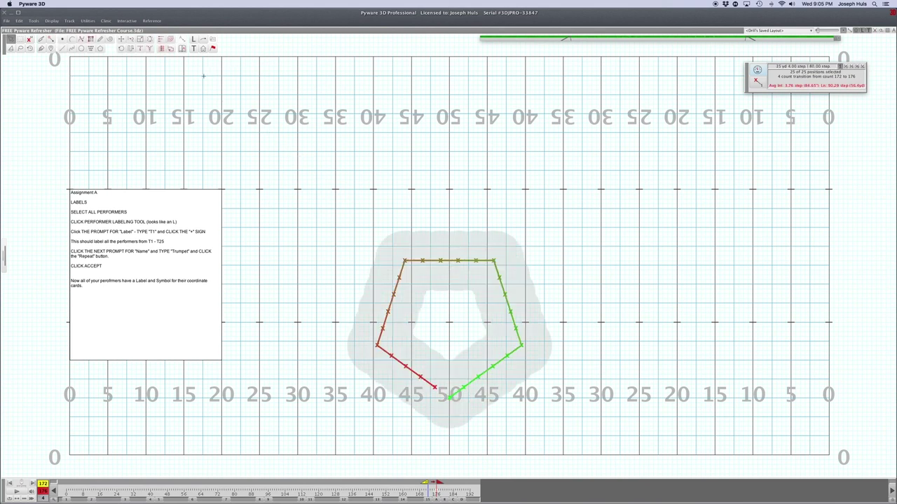
pyautogui.click(195, 40)
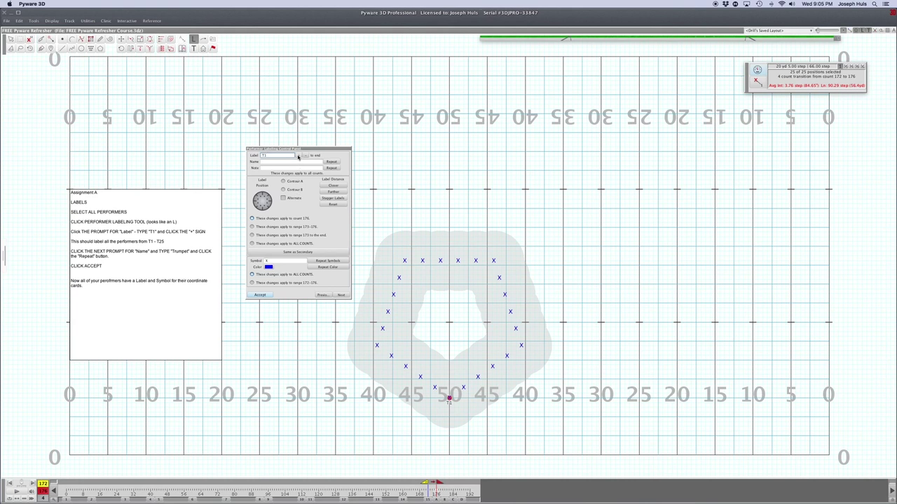
pyautogui.click(298, 156)
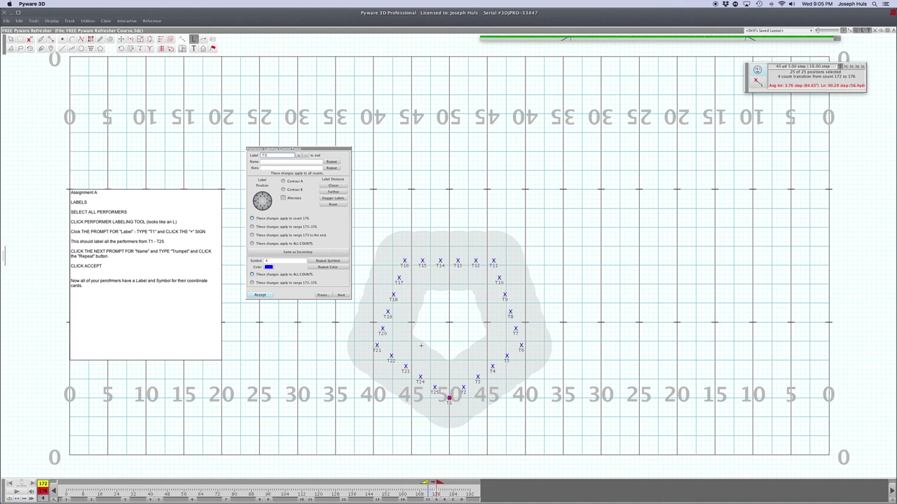
# Name all the labelled performers TRUMPET, repeating the name across the selection, accept the labeling changes, and clear the selection
pyautogui.click(300, 162)
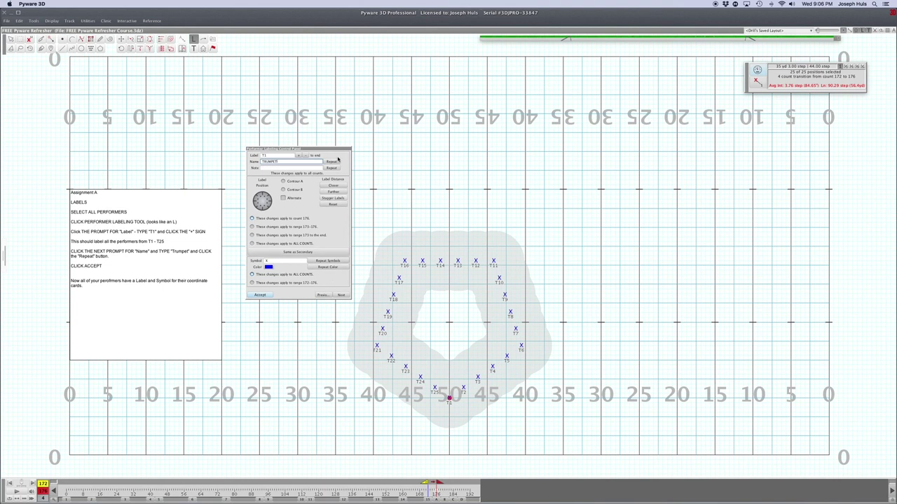
pyautogui.click(336, 162)
pyautogui.click(260, 295)
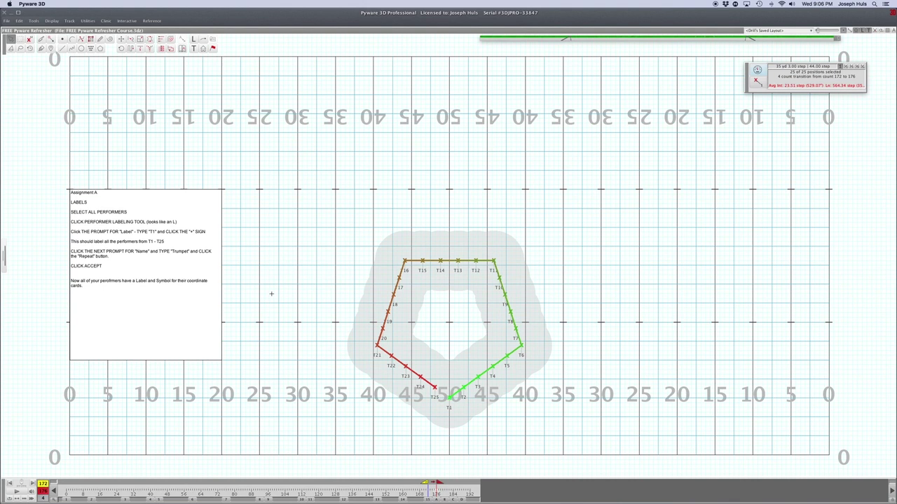
pyautogui.click(323, 287)
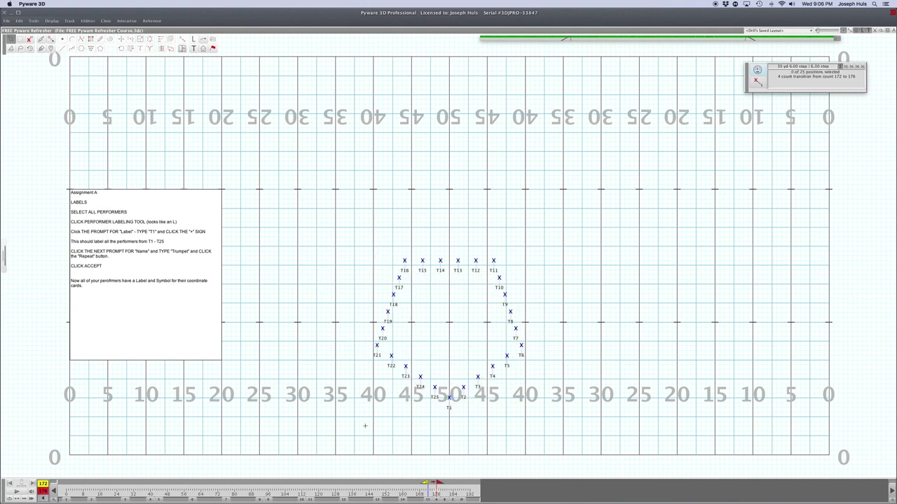
# Go to the Assignment B page, show the production sheet, and reposition and enlarge its window over the field
pyautogui.click(436, 490)
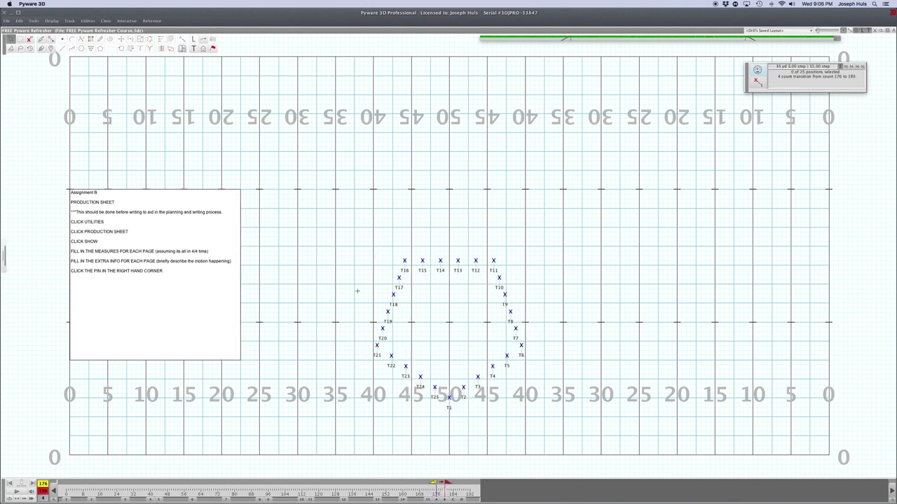
pyautogui.click(88, 21)
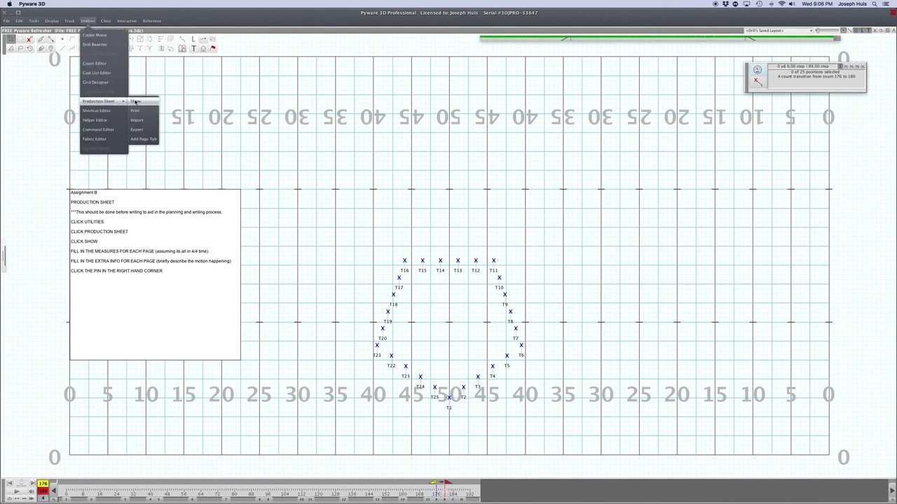
pyautogui.click(135, 101)
pyautogui.moveTo(123, 28); pyautogui.dragTo(384, 61)
pyautogui.moveTo(397, 495); pyautogui.dragTo(700, 284)
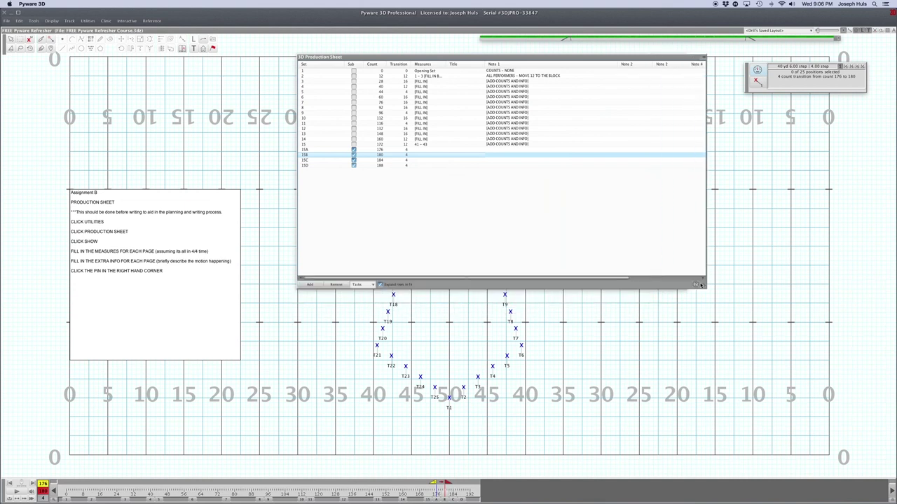
# Review the sample entries for sets 1 and 2 and widen the Measures column of the production sheet
pyautogui.click(440, 71)
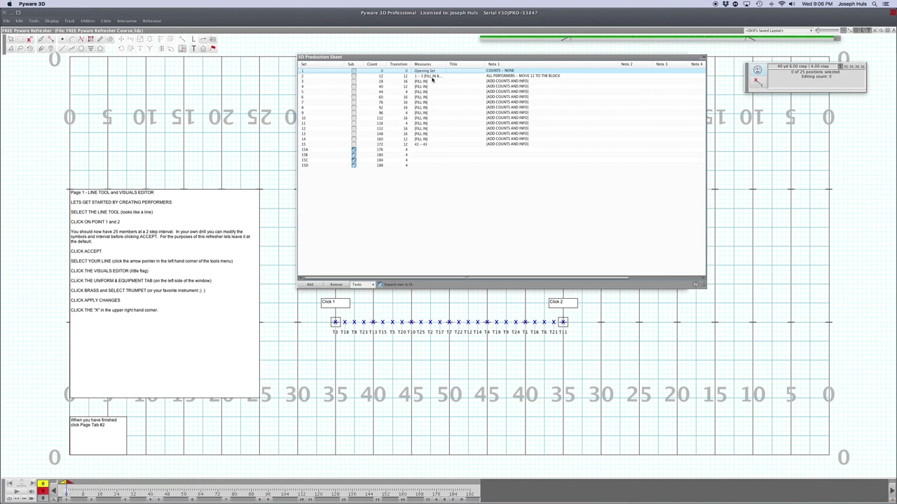
pyautogui.click(440, 76)
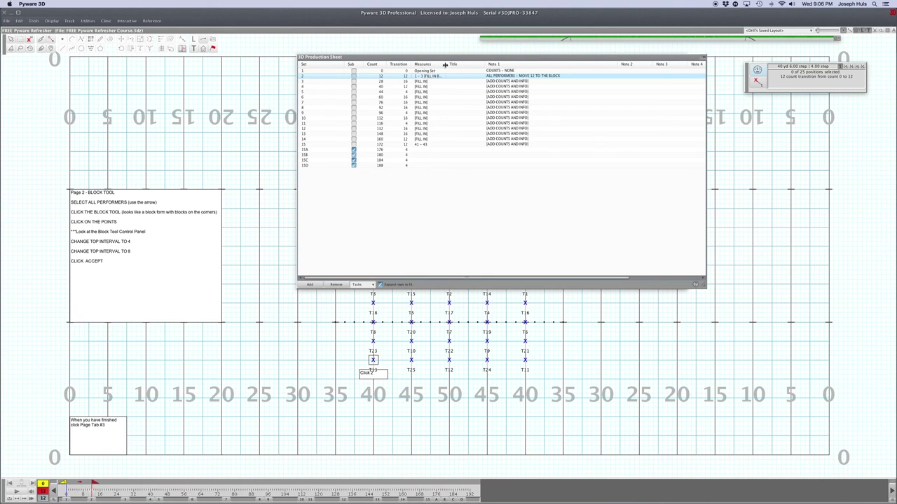
pyautogui.moveTo(446, 64); pyautogui.dragTo(459, 66)
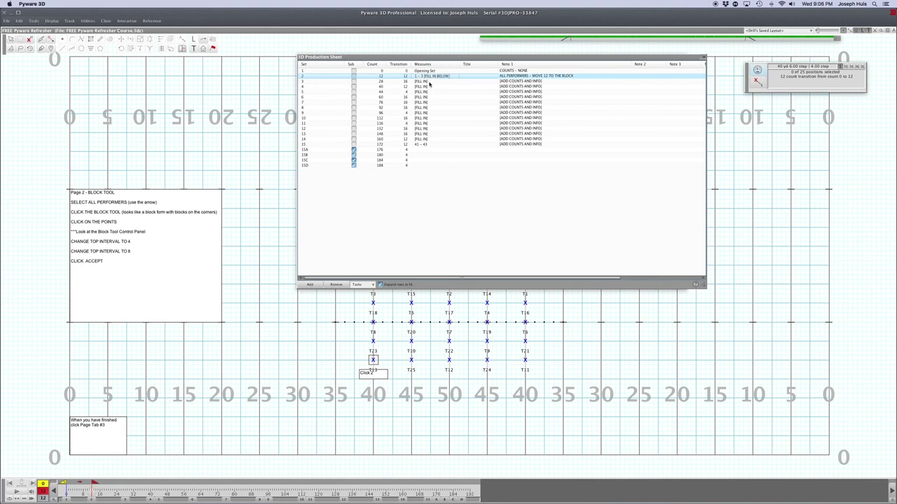
# Fill in the measures for set 3 as "4 - 7" in the production sheet
pyautogui.click(430, 82)
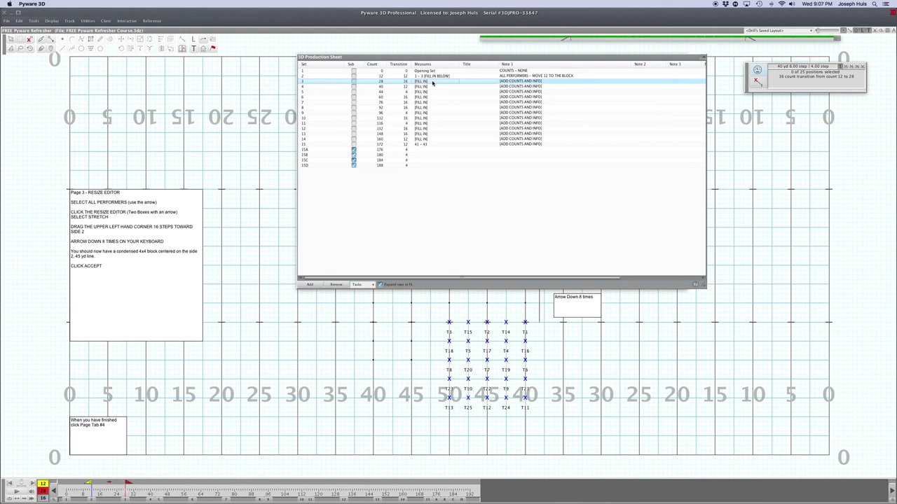
pyautogui.click(432, 82)
pyautogui.tripleClick(433, 82)
pyautogui.write('4 - 7')
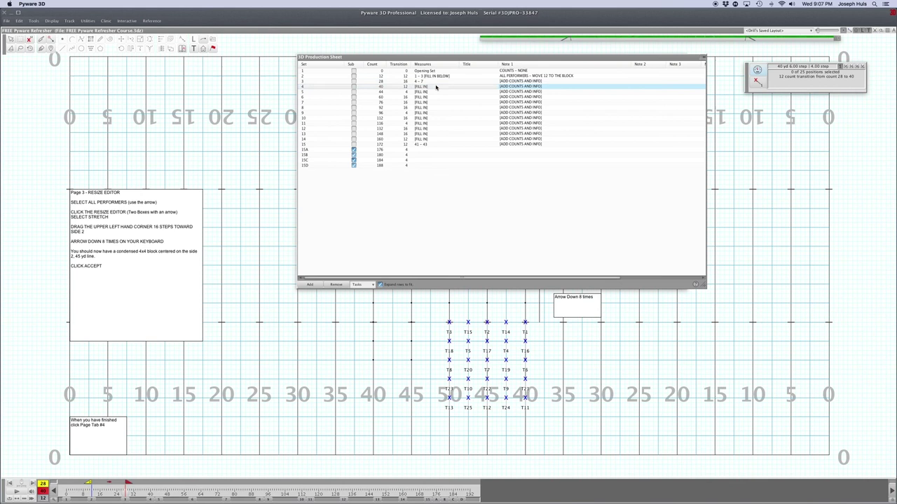
pyautogui.click(432, 87)
pyautogui.click(432, 143)
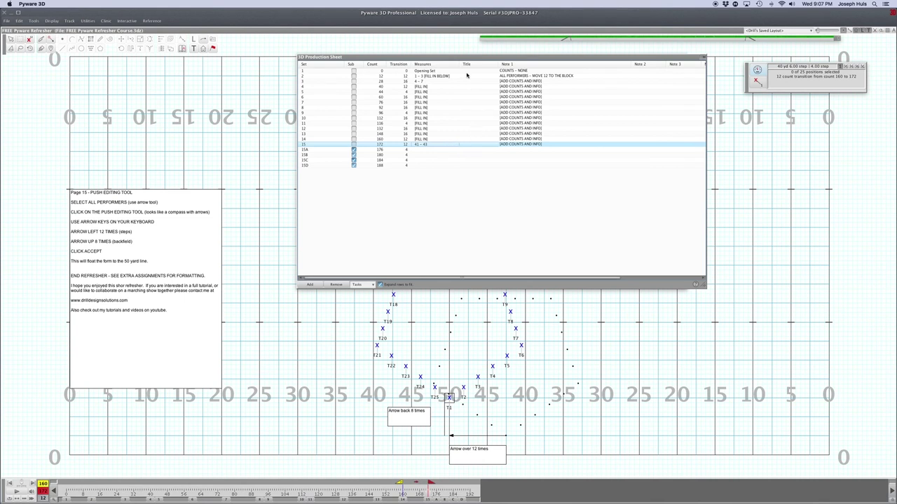
# Replace the Note 1 placeholder for set 3 with "ALL PERFORMERS - MOVE 16"
pyautogui.click(553, 86)
pyautogui.click(549, 81)
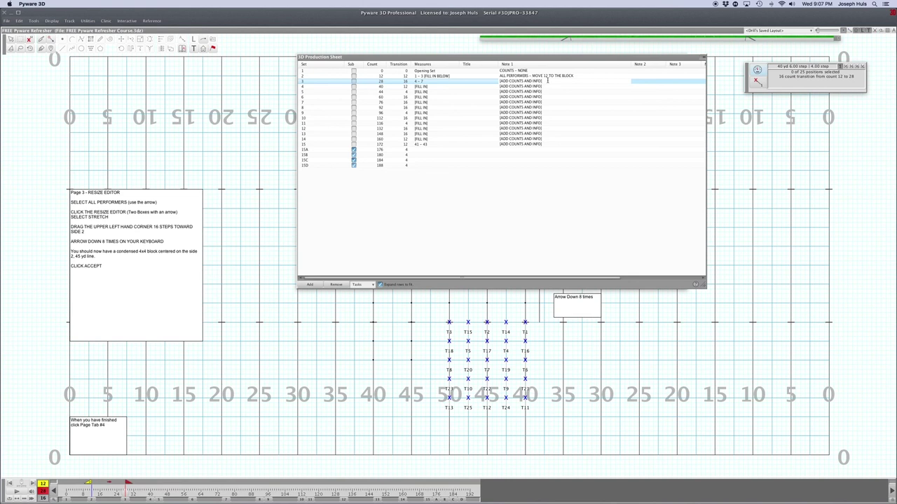
pyautogui.moveTo(547, 81); pyautogui.dragTo(498, 79)
pyautogui.write('ALL PERFORMERS - MOVE 16')
# Extend set 3's Note 1 below its first line with "Form condenses and floats forward at the same time. Stay Covered."
pyautogui.doubleClick(558, 82)
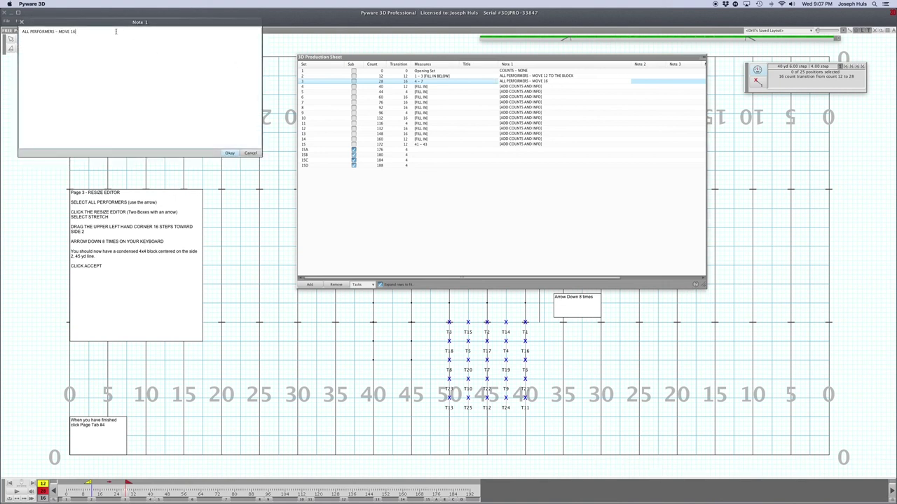
pyautogui.press('Return')
pyautogui.write('Form condenses and floats')
pyautogui.write('forward at the same time.')
pyautogui.click(229, 156)
pyautogui.write('.  Stay Covered.')
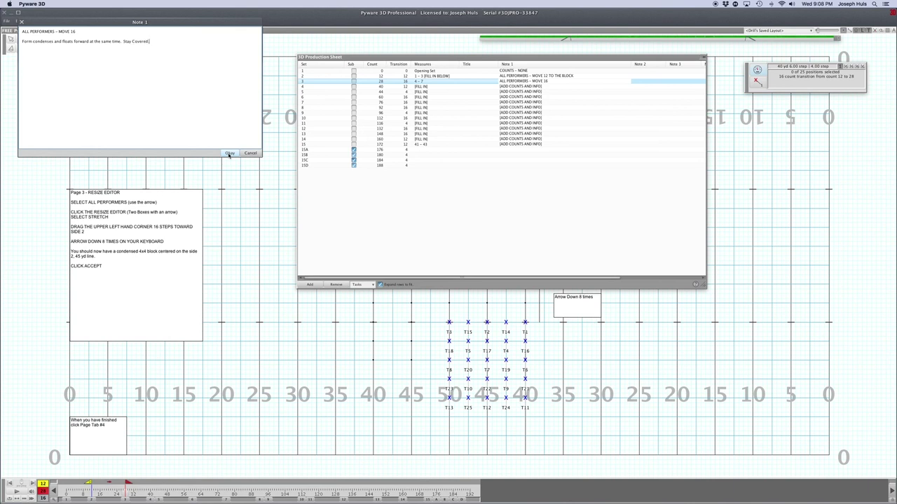
pyautogui.click(229, 154)
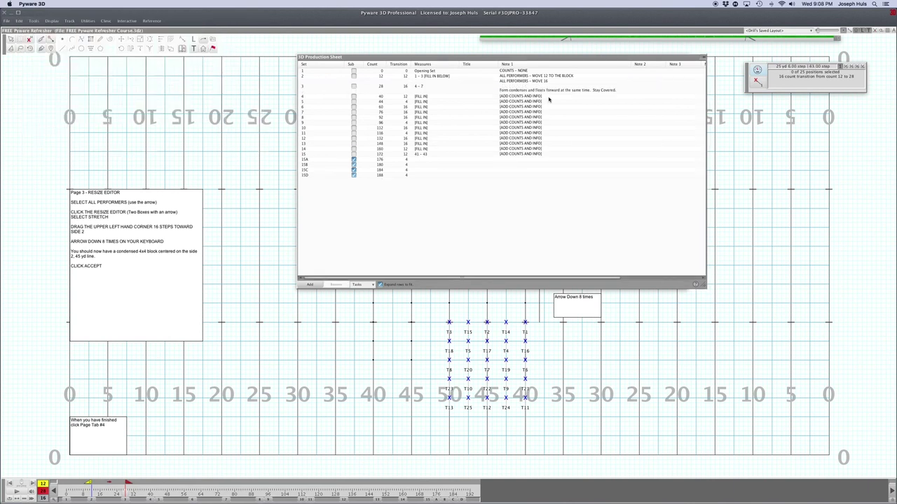
# Close the production sheet and return to the Assignment B page
pyautogui.click(571, 85)
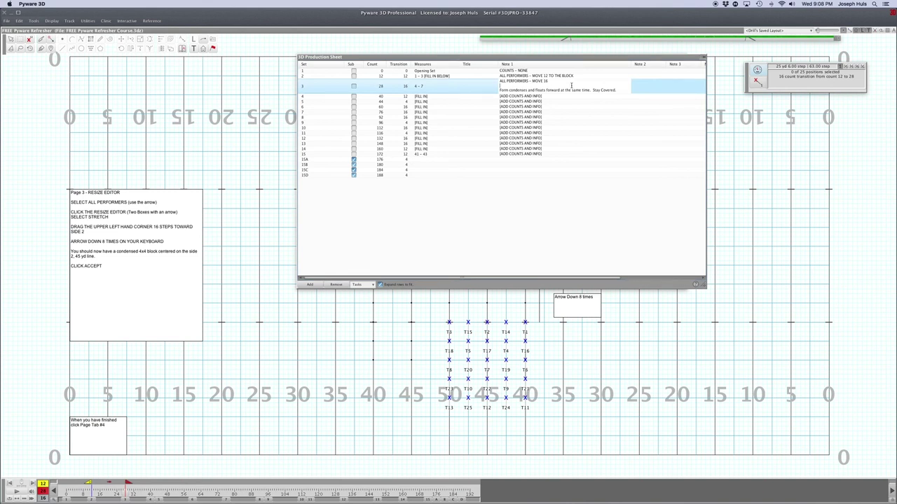
pyautogui.click(538, 83)
pyautogui.click(703, 60)
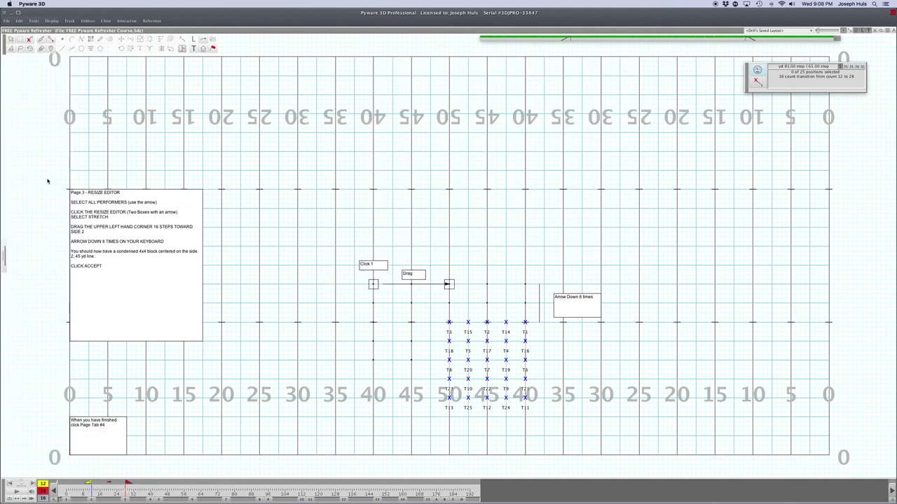
pyautogui.moveTo(5, 260)
pyautogui.click(445, 497)
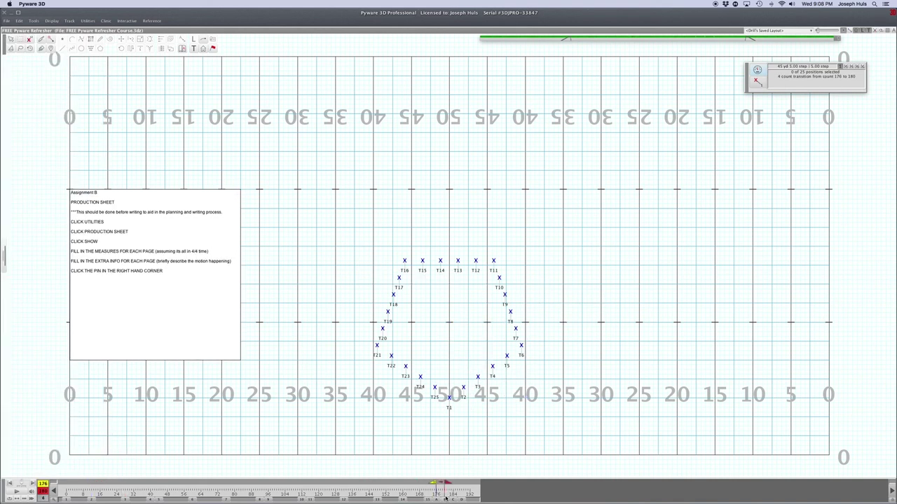
# Go to the Assignment C page and open the Print Coordinates settings, saving the drill changes first
pyautogui.click(454, 499)
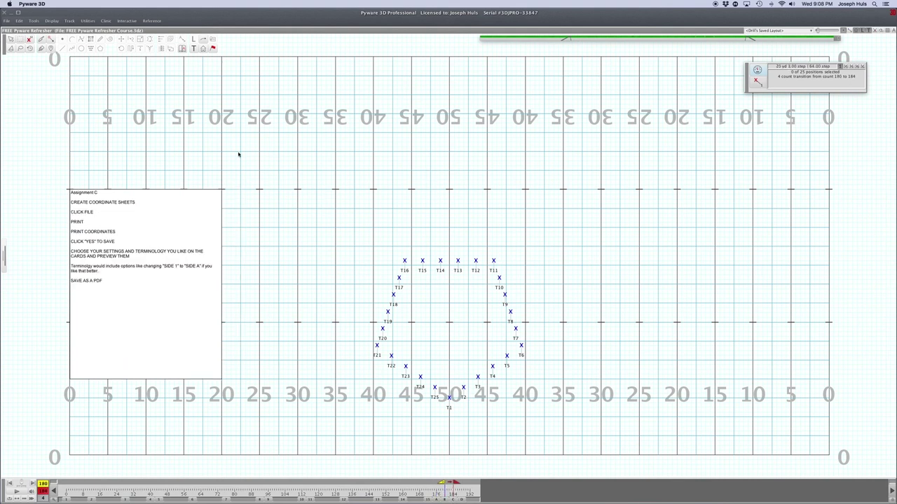
pyautogui.click(6, 21)
pyautogui.moveTo(40, 181)
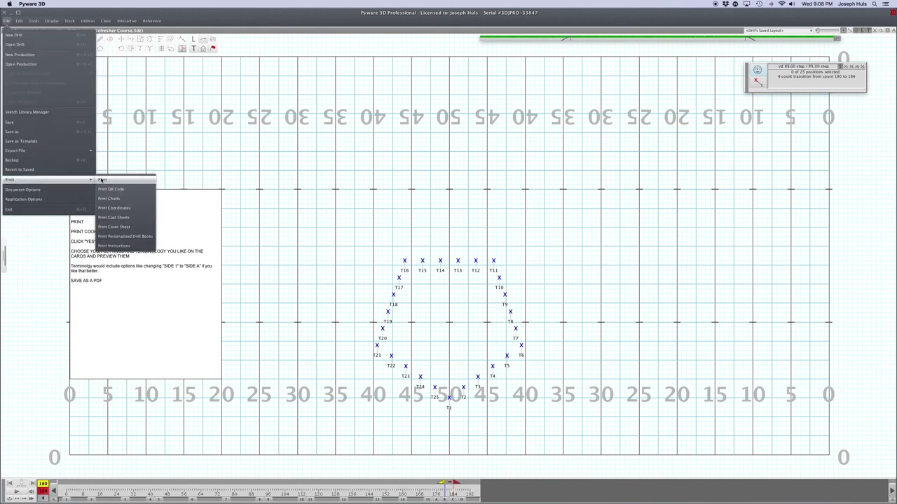
pyautogui.click(136, 208)
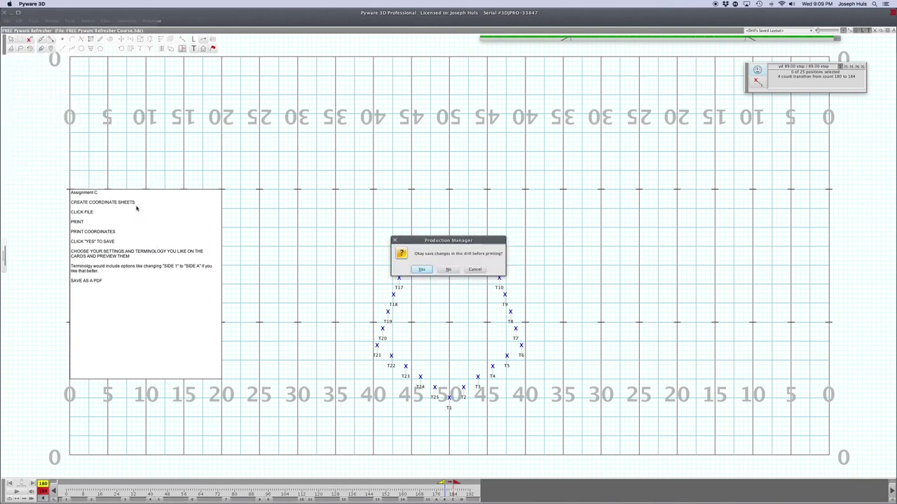
pyautogui.click(421, 269)
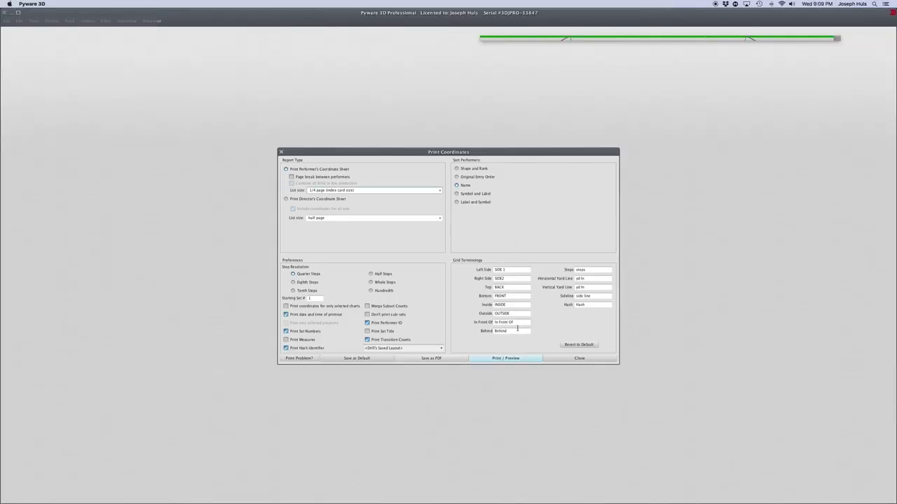
# Correct the right side grid term to "SIDE 2" and save the coordinate print settings as default
pyautogui.click(503, 279)
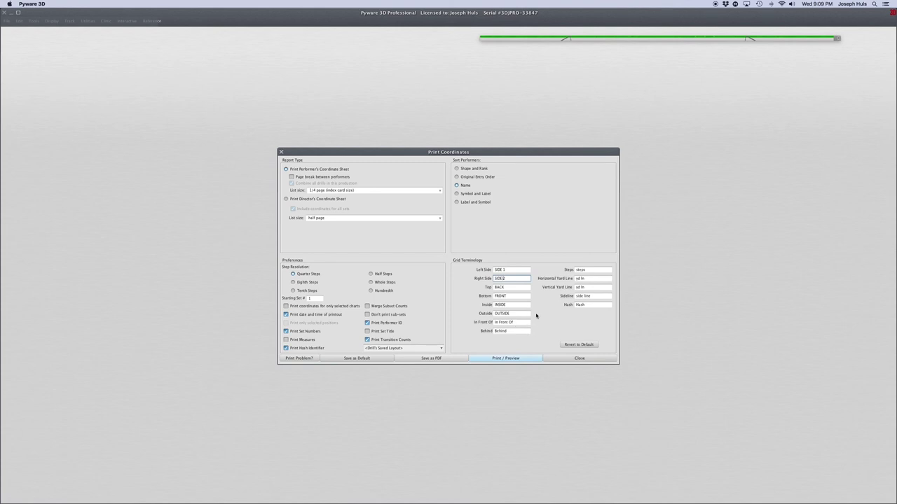
pyautogui.click(388, 359)
pyautogui.click(422, 271)
# Preview the performers' coordinate sheets enlarged to 200%, check the cards, and close the preview
pyautogui.click(513, 359)
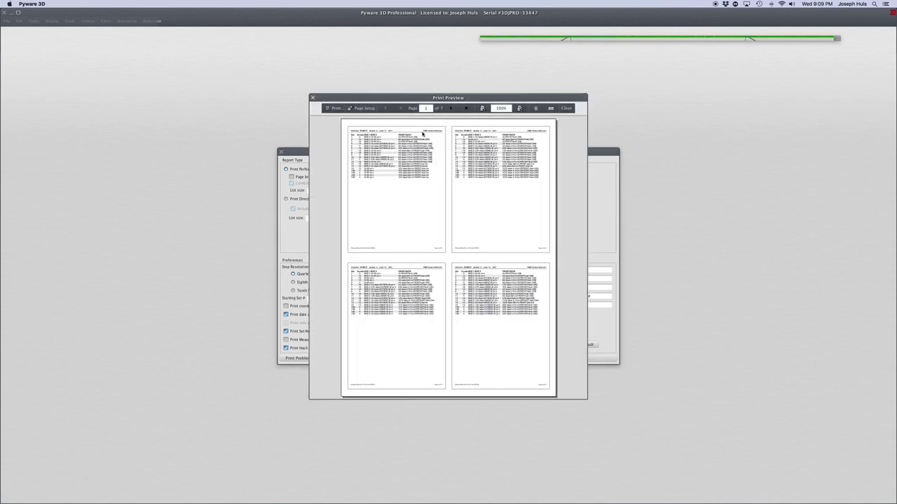
pyautogui.click(519, 108)
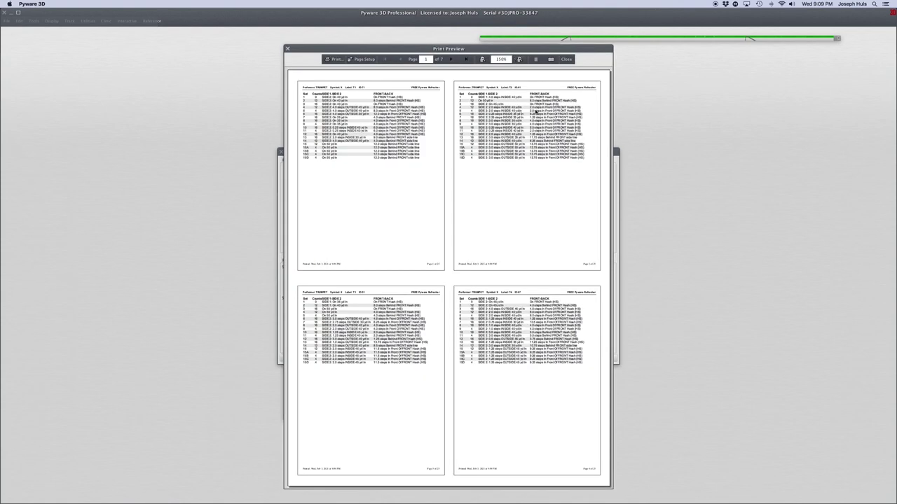
pyautogui.click(518, 60)
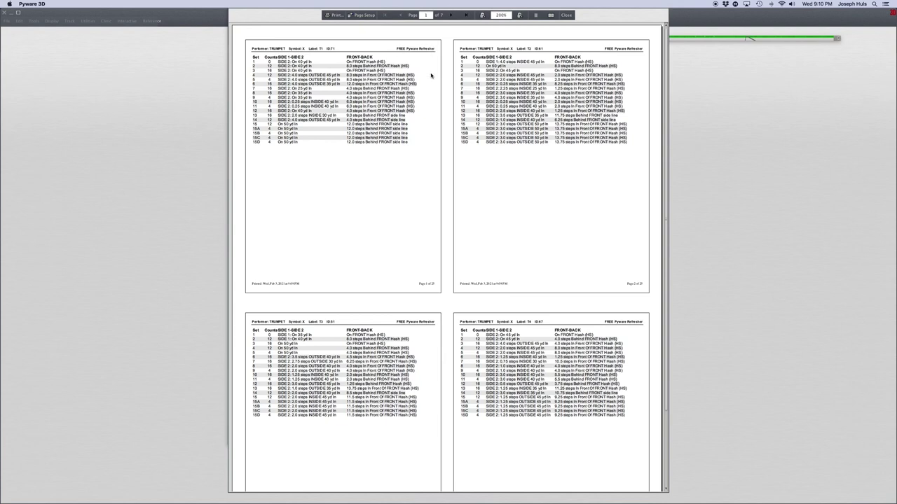
pyautogui.click(566, 15)
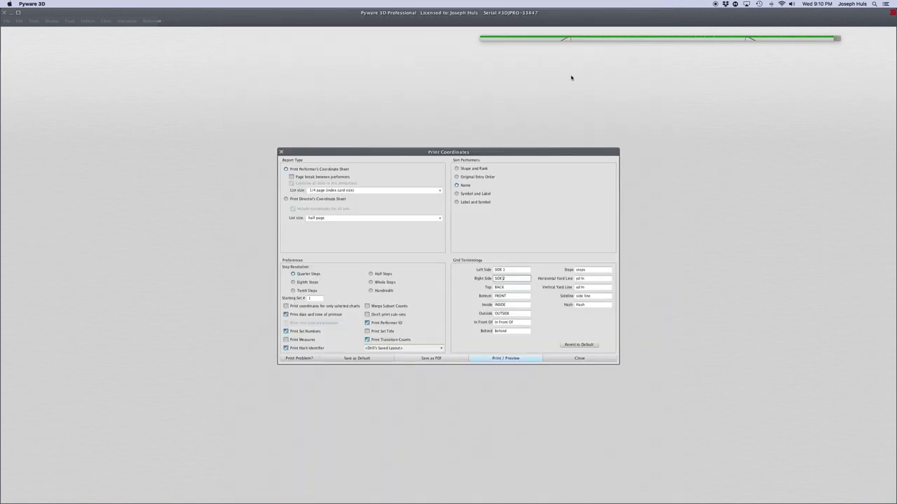
# Save the coordinate sheets to the Desktop as a PDF named "FREE Pyware Refresher COORDINATES" and close the print settings
pyautogui.click(449, 358)
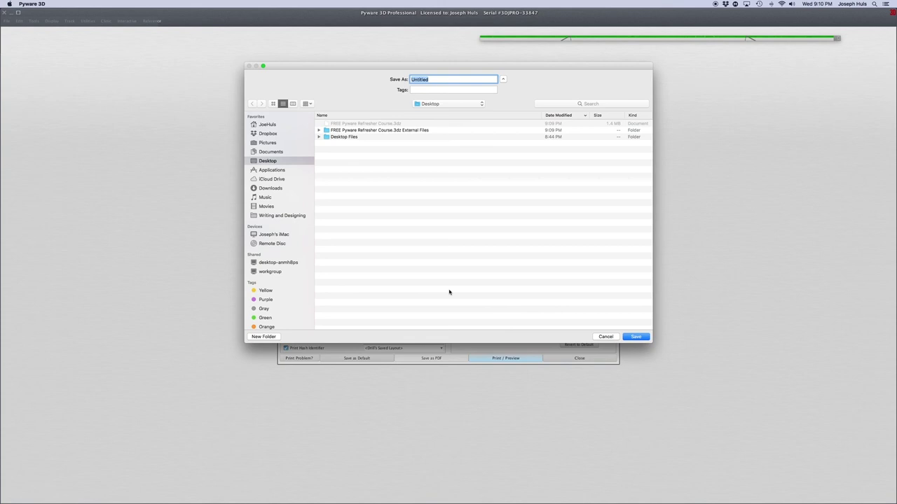
pyautogui.write('FREE Pyware Refresher COORDINATES')
pyautogui.press('Return')
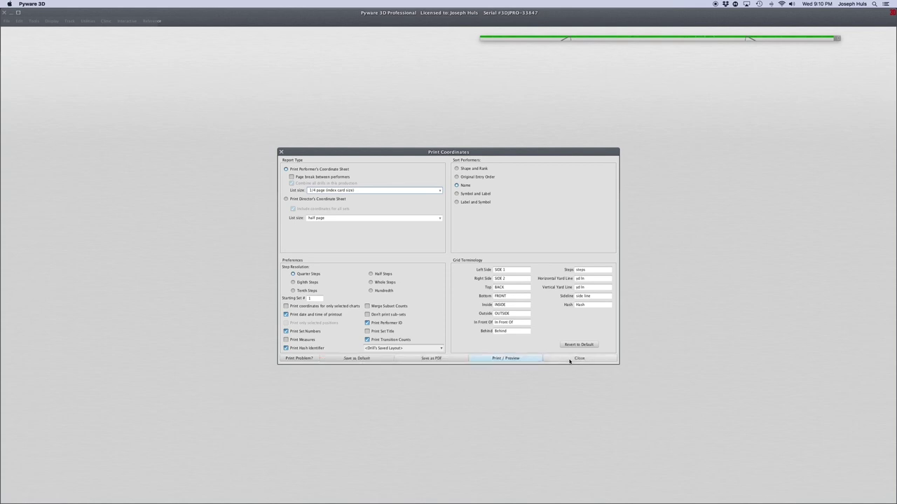
pyautogui.click(578, 359)
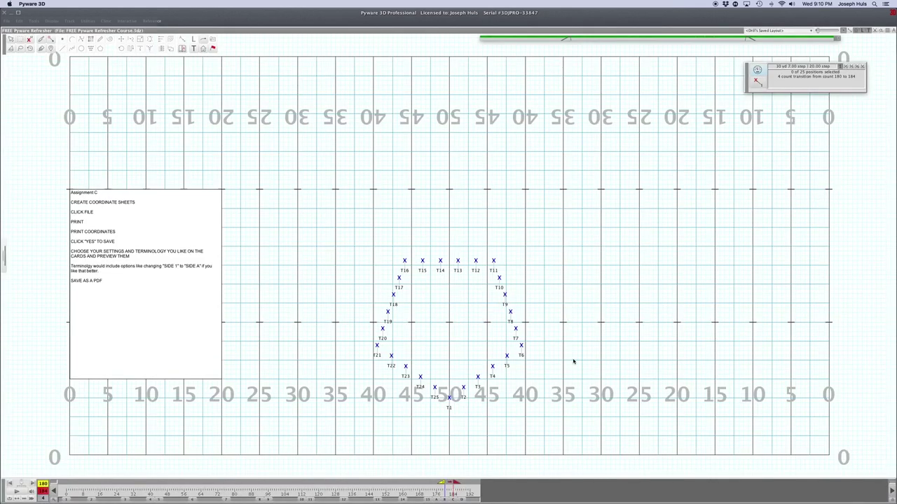
# Go to the Assignment D page and open the Print Charts settings
pyautogui.press('pagedown')
pyautogui.click(462, 499)
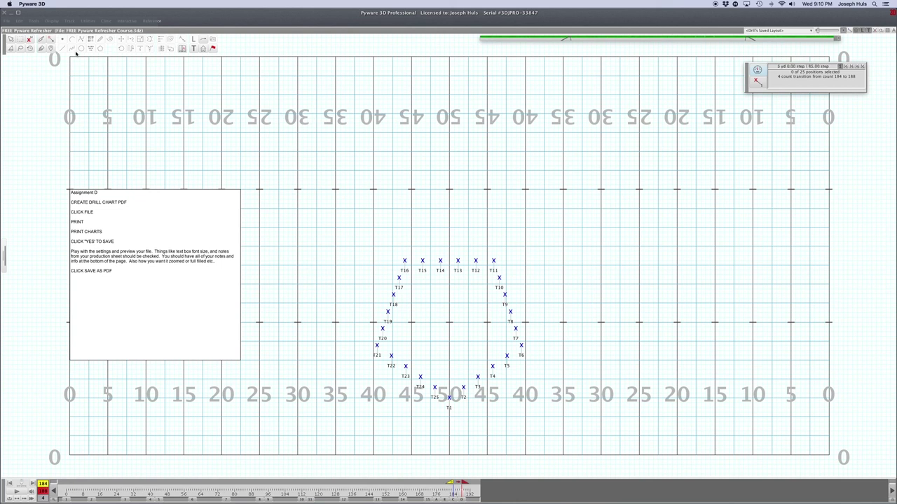
pyautogui.click(7, 21)
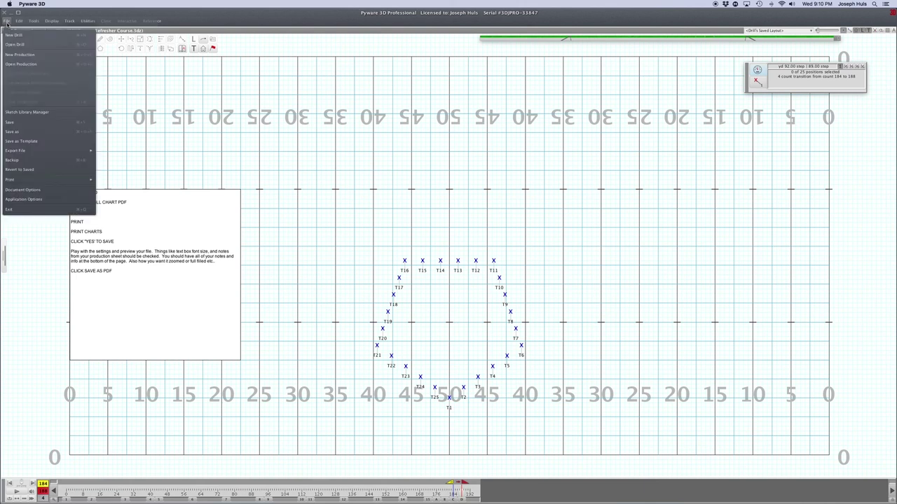
pyautogui.moveTo(76, 181)
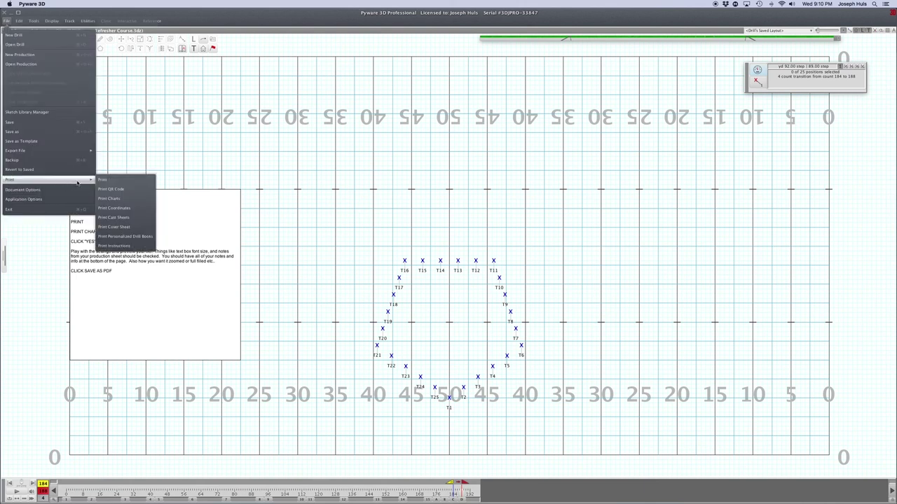
pyautogui.click(120, 200)
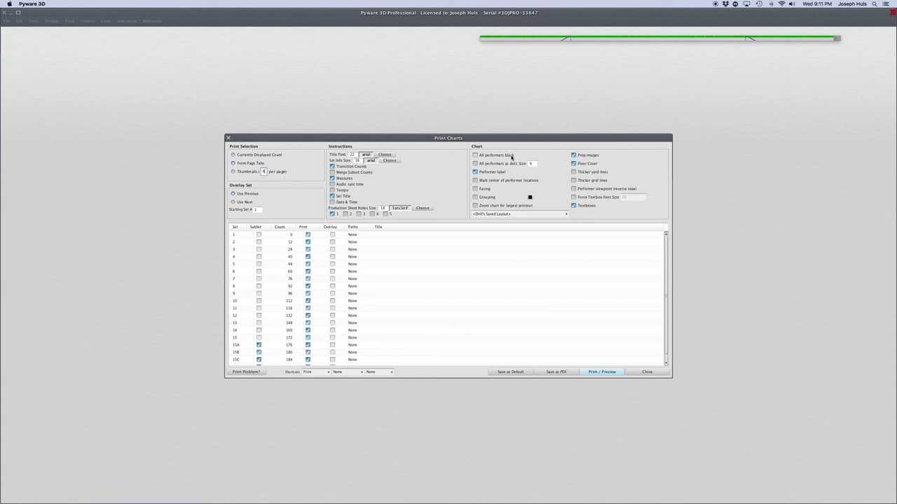
# Keep production sheet note 1 included on the charts and preview the drill charts enlarged to 200%
pyautogui.click(333, 214)
pyautogui.click(333, 213)
pyautogui.click(332, 214)
pyautogui.click(599, 372)
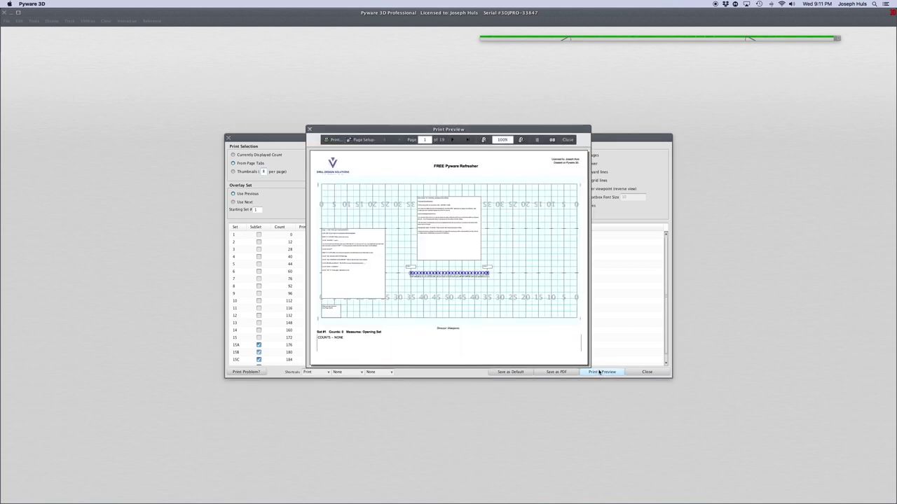
pyautogui.click(521, 140)
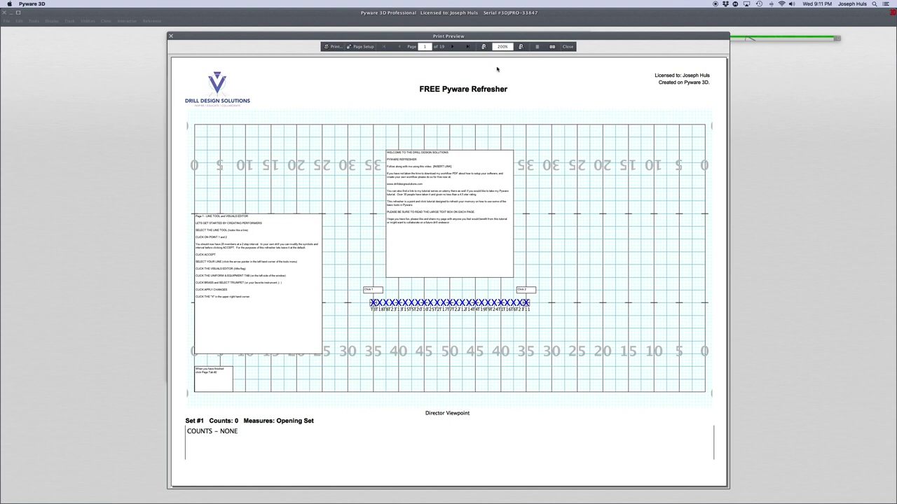
# Page through the first five chart previews, recheck the counts, measures and notes for sets 1 to 3, and close the preview
pyautogui.click(452, 47)
pyautogui.click(451, 47)
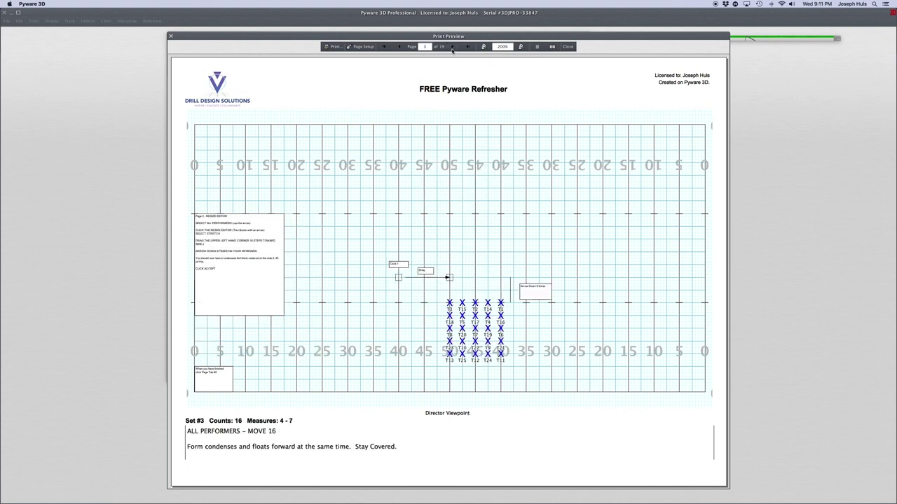
pyautogui.click(451, 47)
pyautogui.click(452, 47)
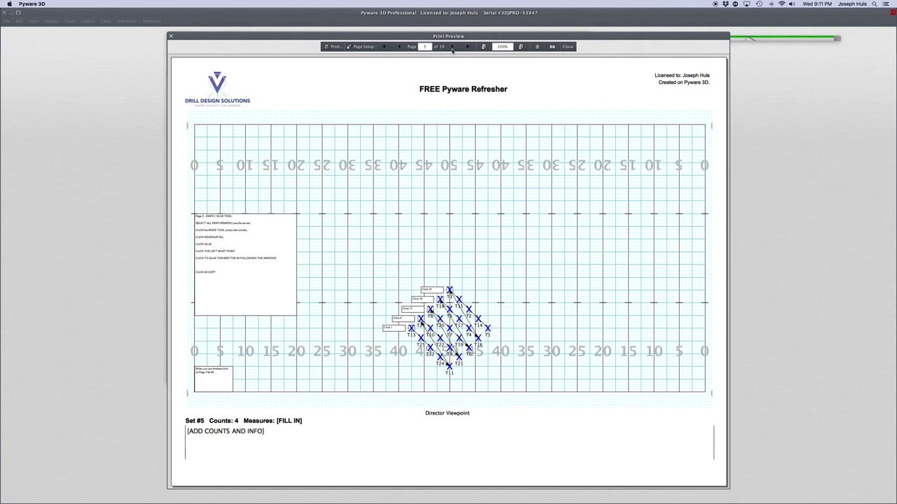
pyautogui.click(384, 47)
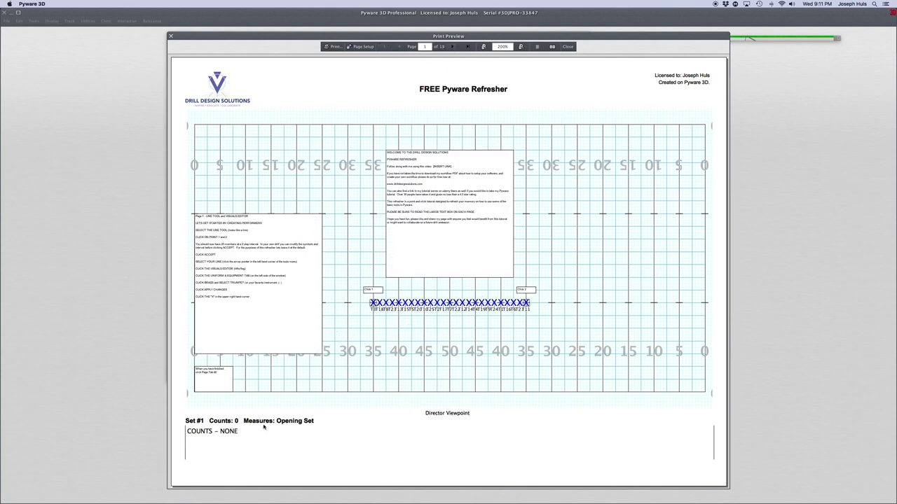
pyautogui.click(454, 47)
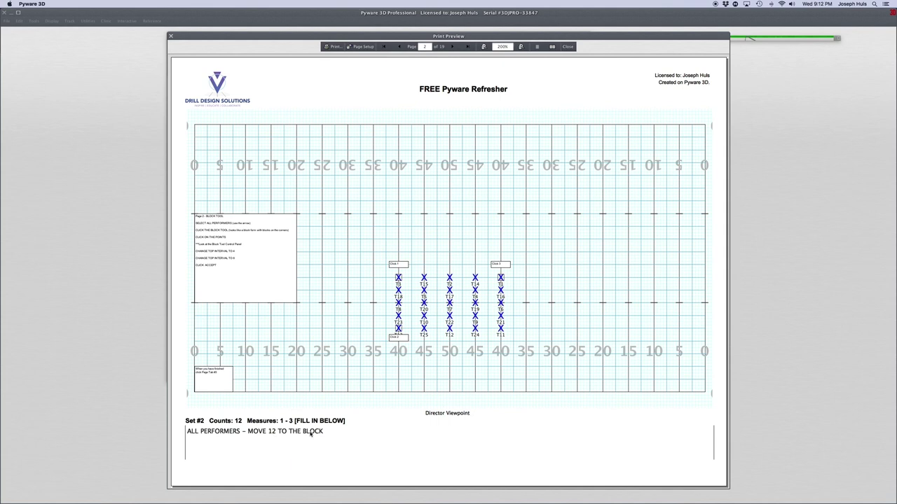
pyautogui.click(452, 46)
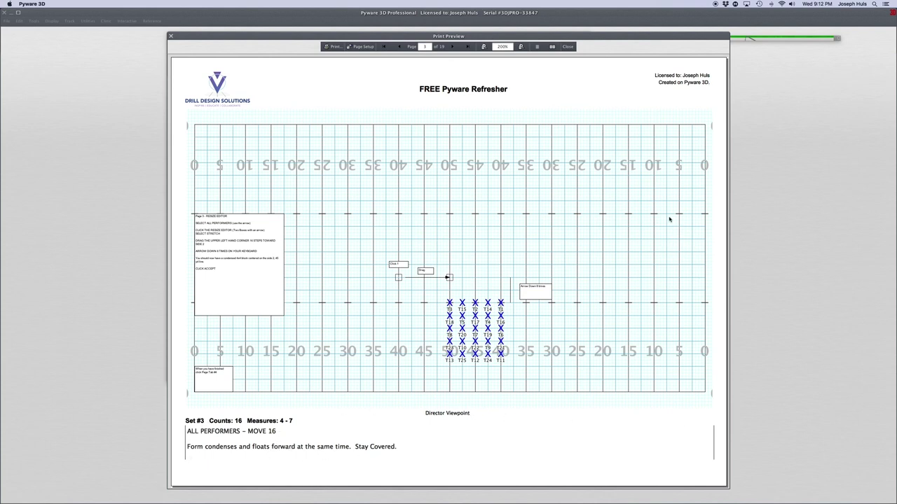
pyautogui.click(568, 46)
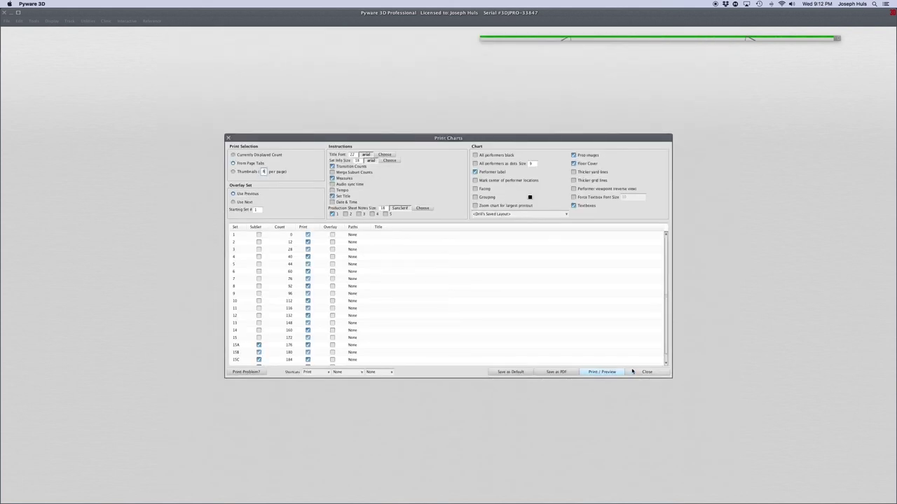
# Save the drill charts to the Desktop as a PDF named "FREE Pyware Refresher DRILL" and close the print settings
pyautogui.click(561, 372)
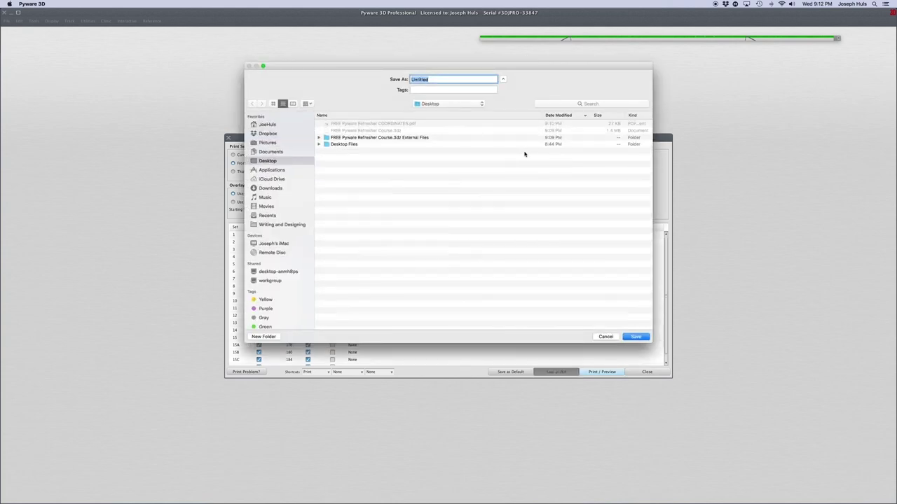
pyautogui.click(383, 125)
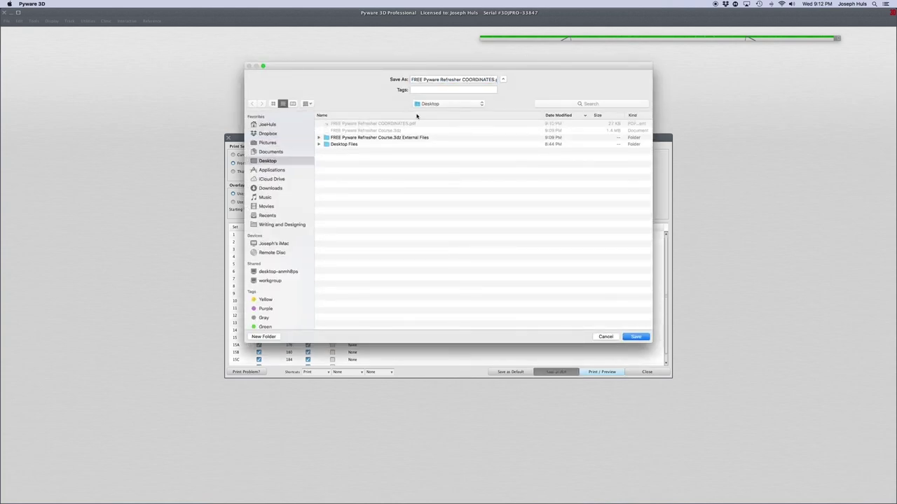
pyautogui.moveTo(495, 79); pyautogui.dragTo(462, 80)
pyautogui.write('F')
pyautogui.write('DRILL')
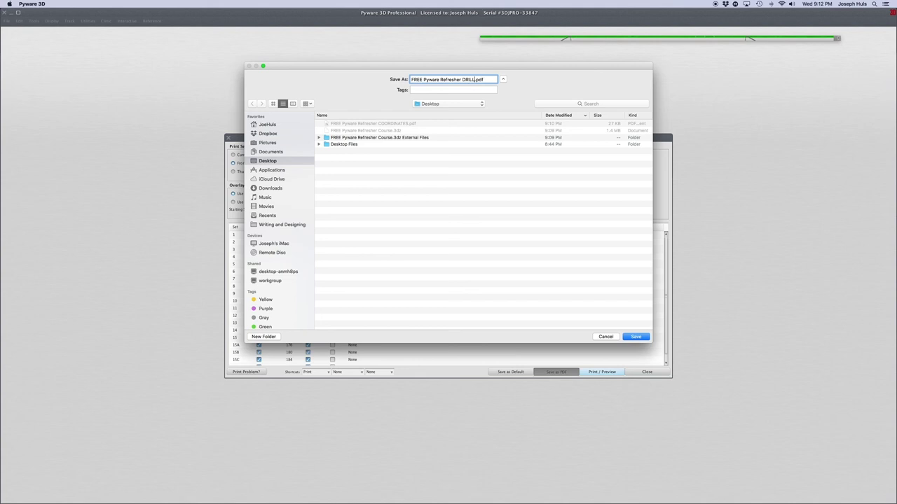
pyautogui.click(634, 337)
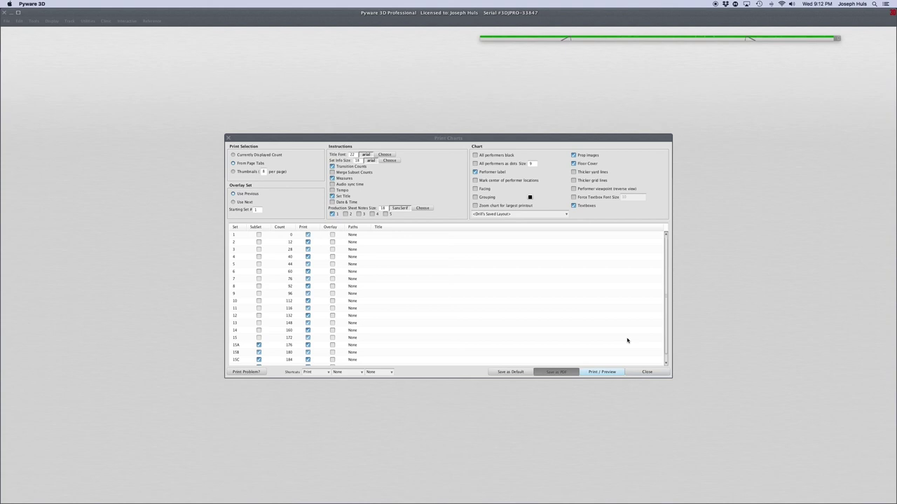
pyautogui.click(647, 372)
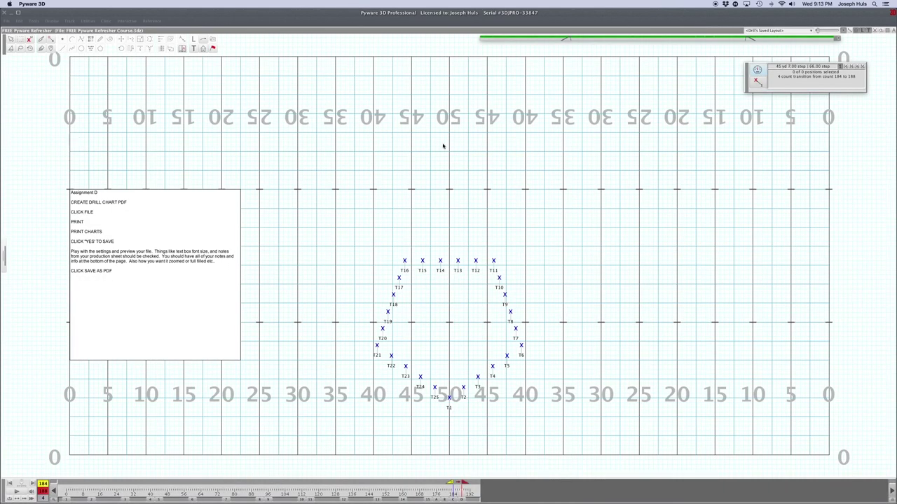
# Minimize the drill window and look through the pages of "FREE Pyware Refresher COORDINATES.pdf" in a quick preview from the Desktop
pyautogui.click(11, 13)
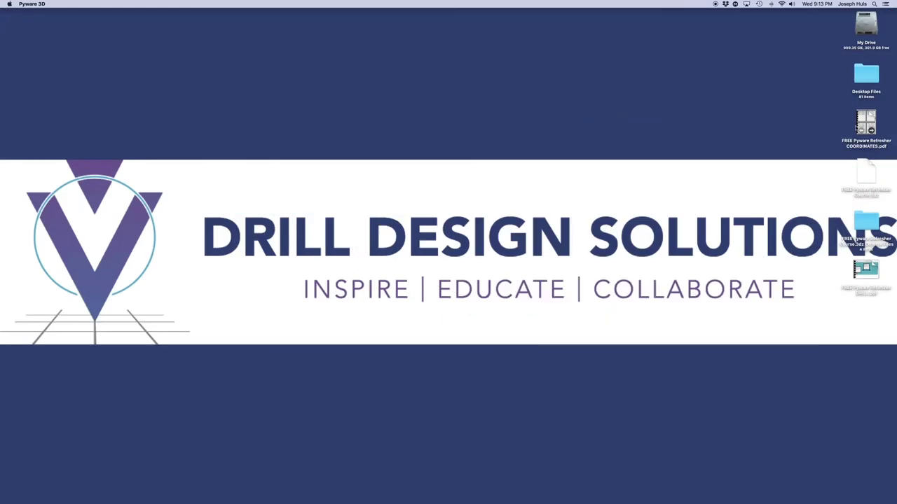
pyautogui.click(867, 124)
pyautogui.press('space')
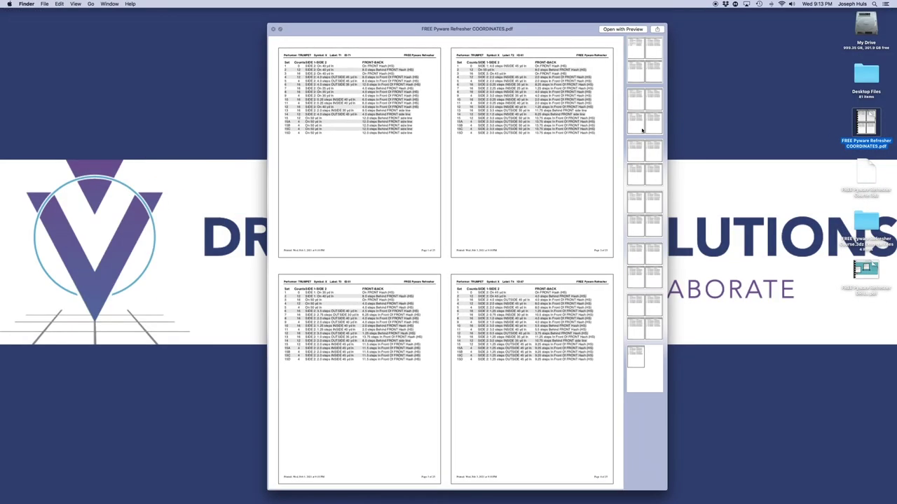
pyautogui.click(639, 118)
pyautogui.click(643, 162)
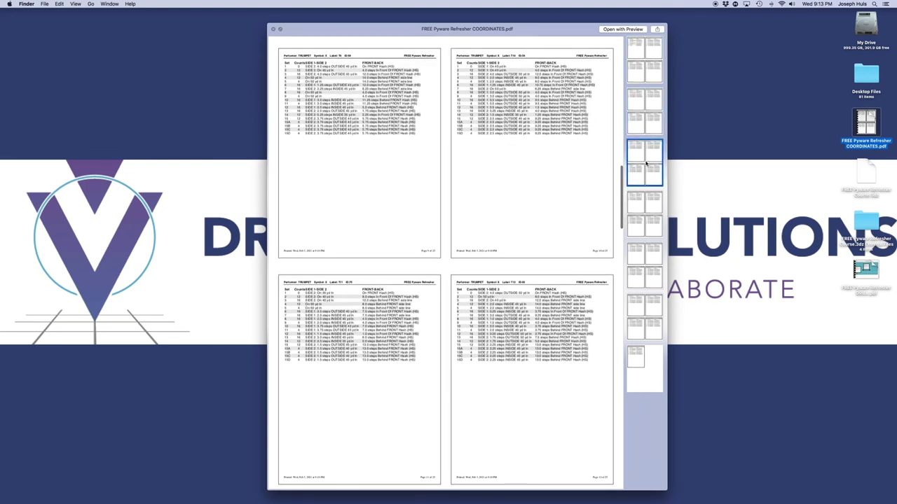
# Switch the quick preview to "FREE Pyware Refresher DRILL.pdf" and examine its charts one after another from set 1 past set 15
pyautogui.press('Down')
pyautogui.press('Down')
pyautogui.press('Down')
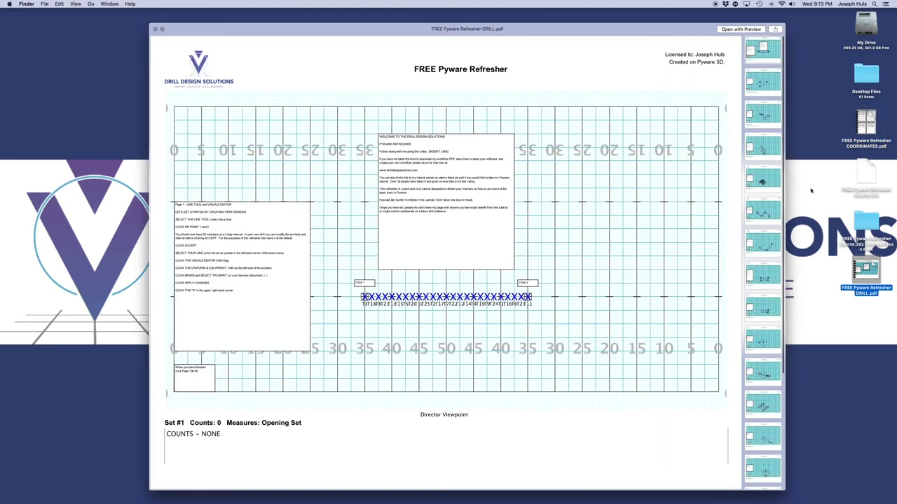
pyautogui.click(768, 118)
pyautogui.press('Down')
pyautogui.press('Down')
pyautogui.press('Down')
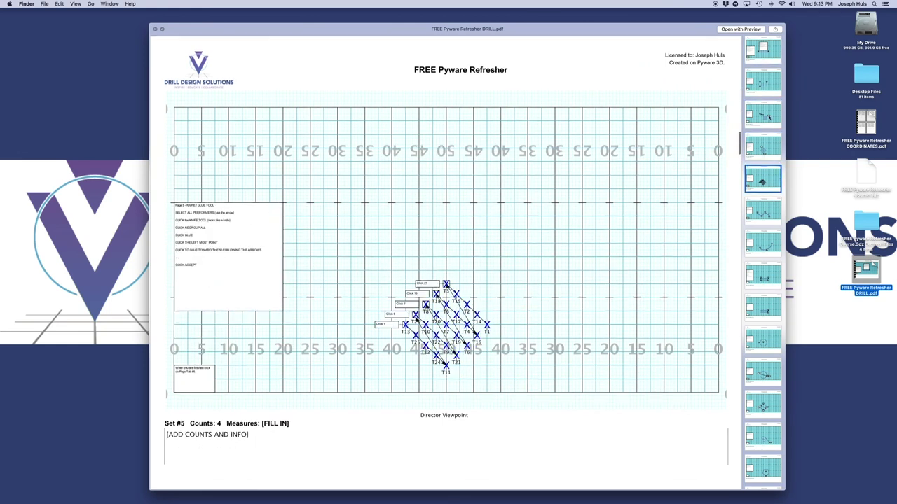
pyautogui.press('Down')
pyautogui.press('Down')
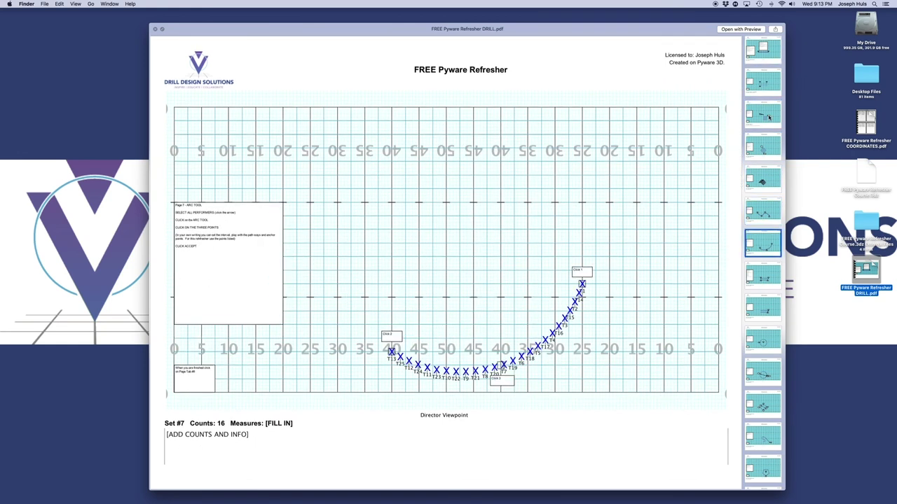
pyautogui.press('Down')
pyautogui.press('Down')
pyautogui.press('Down')
pyautogui.press('Down')
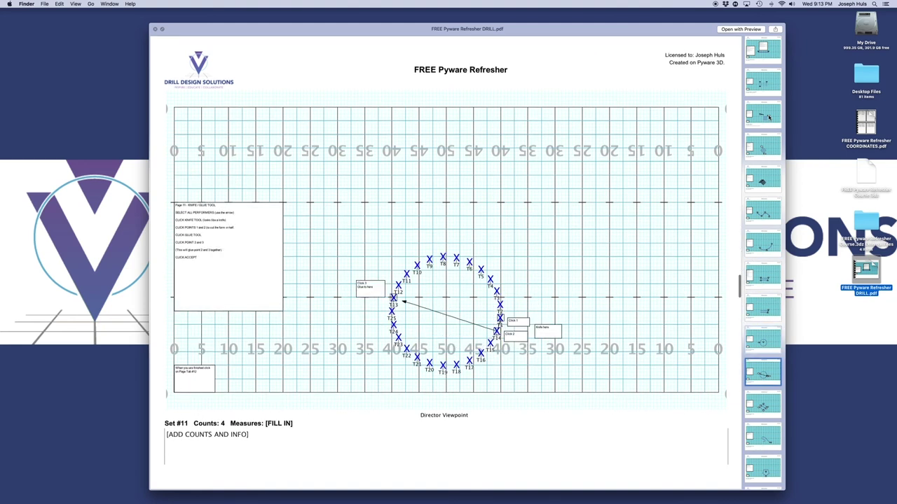
pyautogui.press('Down')
pyautogui.press('Down')
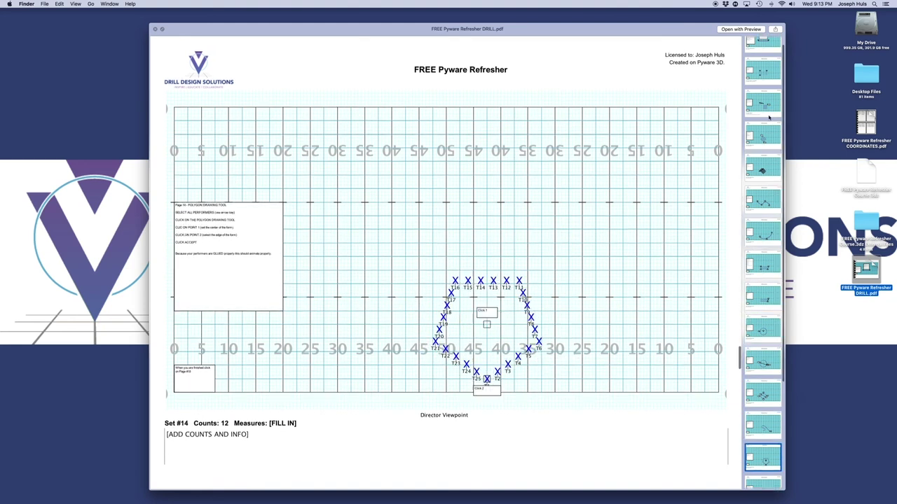
pyautogui.press('Down')
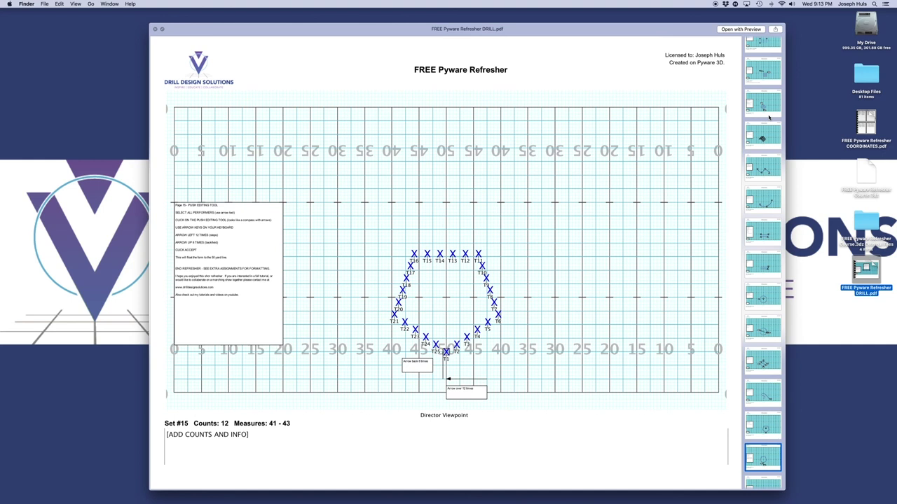
pyautogui.press('Down')
# Go back through the drill PDF to check the charts for sets 12, 6, 5 and 1, and close the quick preview
pyautogui.press('Up')
pyautogui.press('Up')
pyautogui.press('Up')
pyautogui.press('Up')
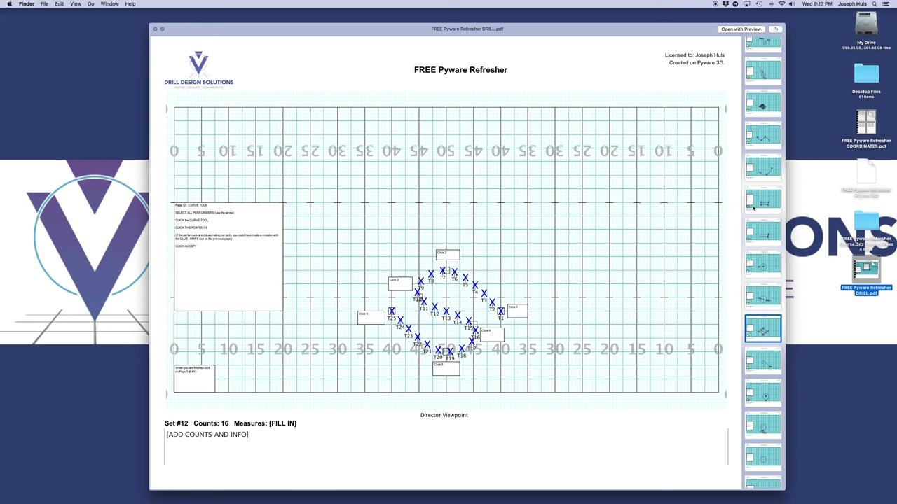
pyautogui.click(767, 141)
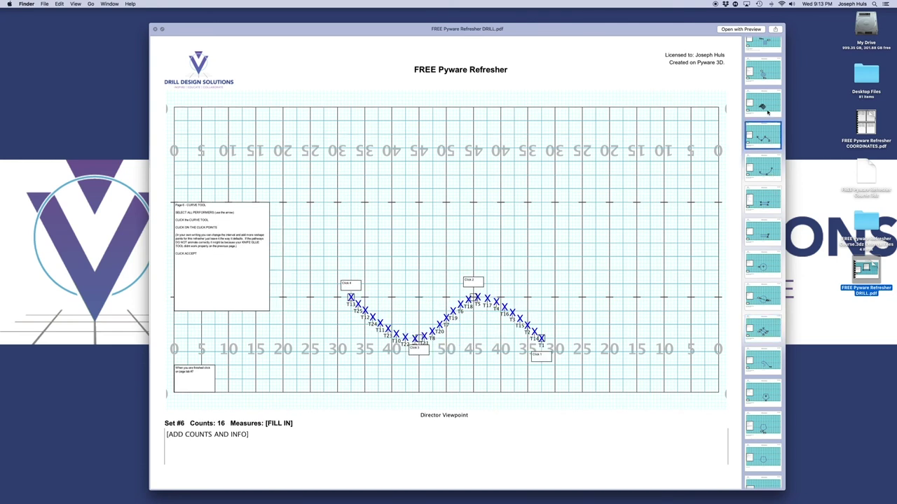
pyautogui.click(767, 110)
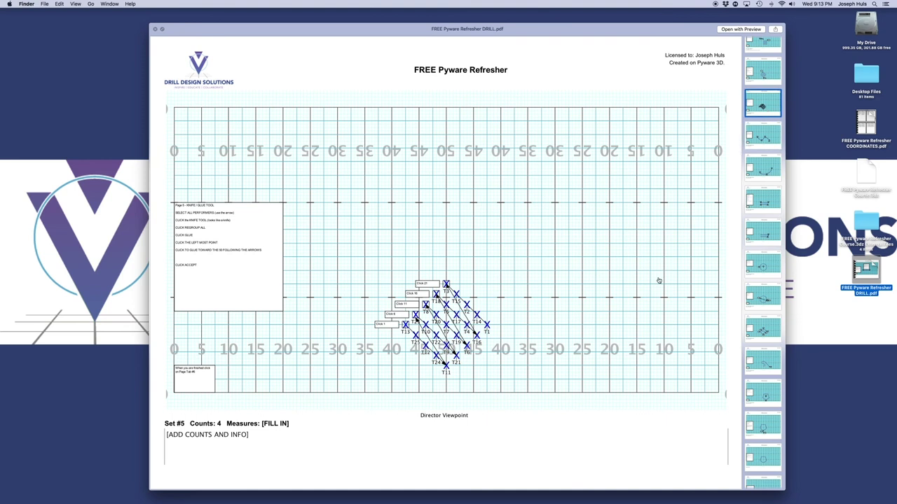
pyautogui.scroll(3, 754, 88)
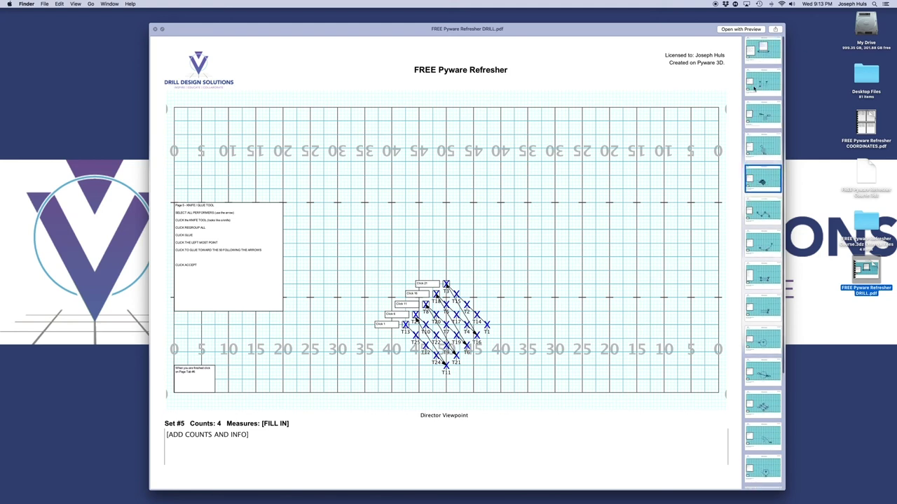
pyautogui.click(769, 46)
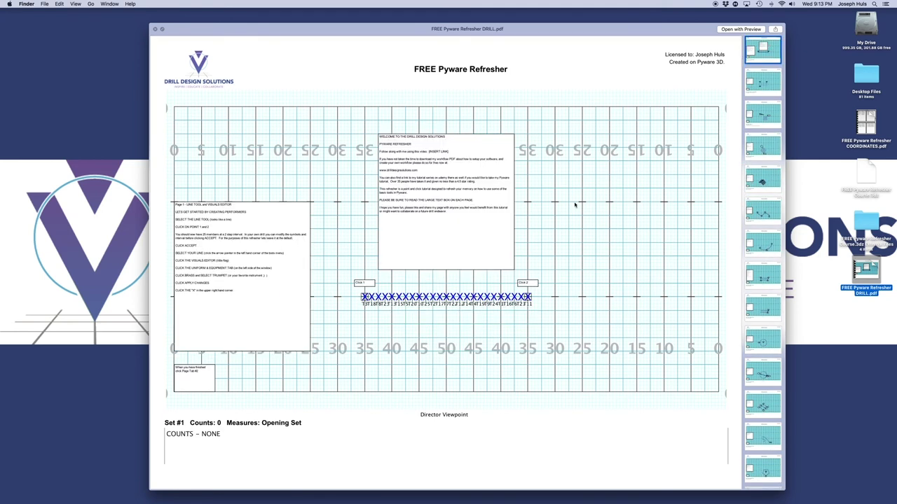
pyautogui.press('space')
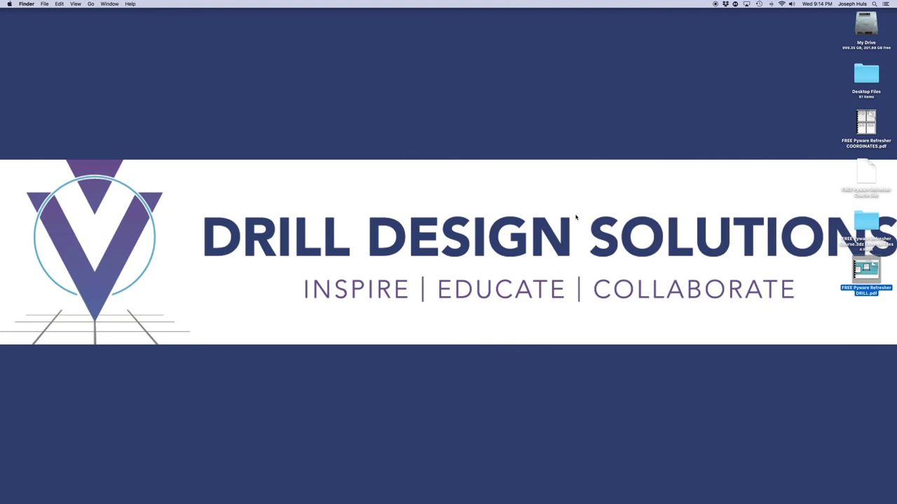
# Switch back to Pyware 3D and return the drill to its first page at count 0
pyautogui.click(762, 488)
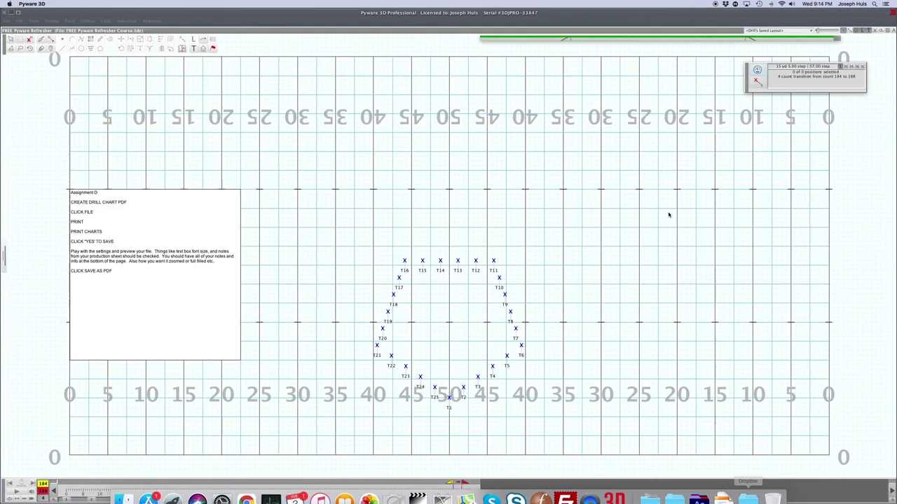
pyautogui.click(65, 496)
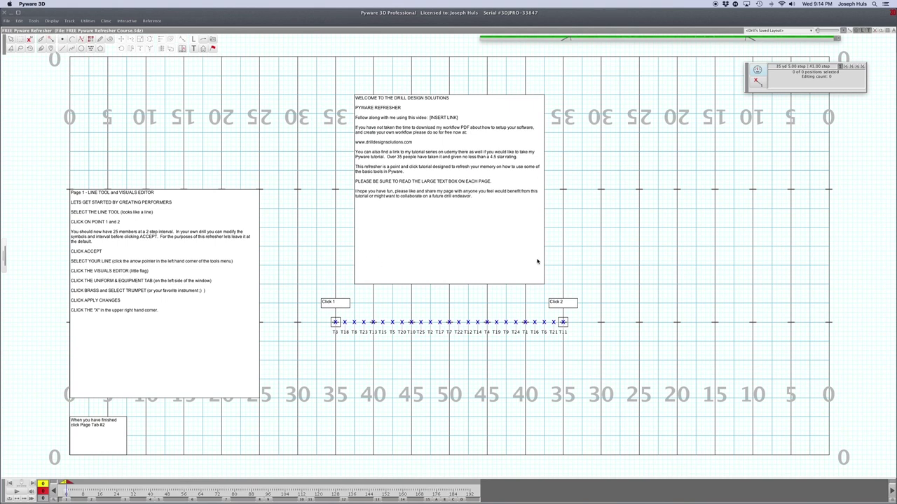